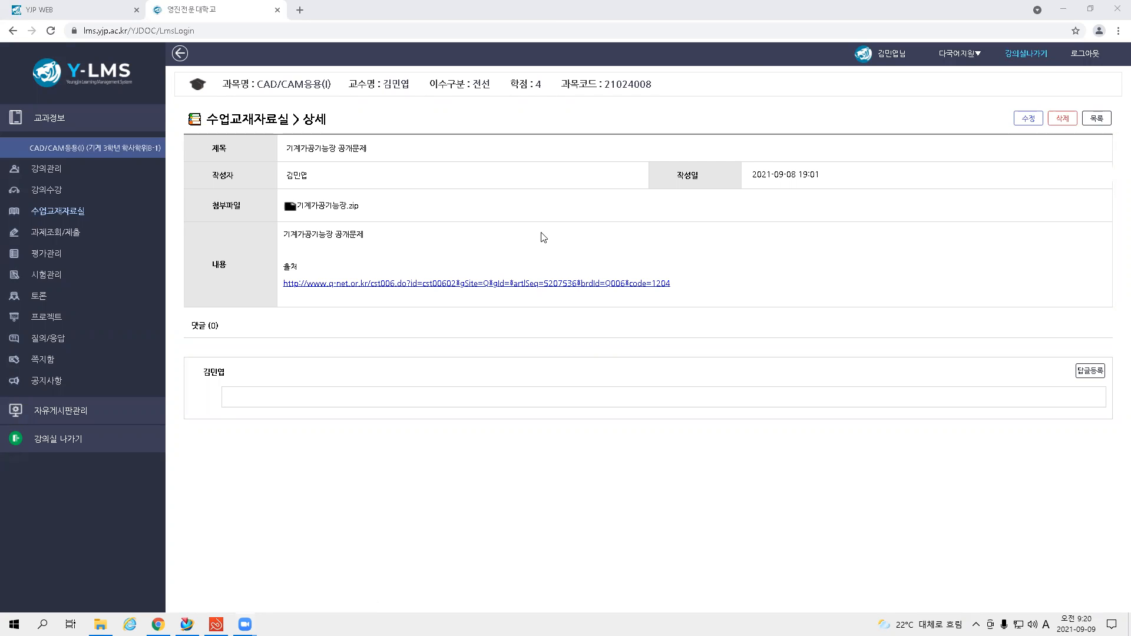
# Step: Switch to the exercise PDF in ezPDF Editor and examine the CAM machining drawing up close
pyautogui.hotkey('alt', 'Tab')
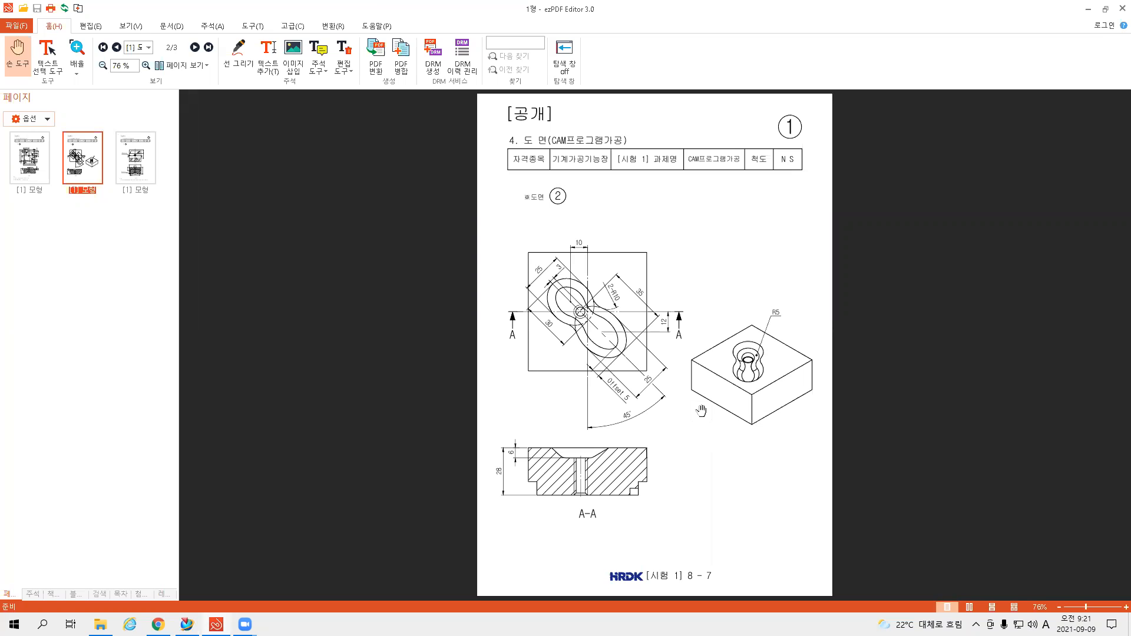
pyautogui.keyDown('ctrl'); pyautogui.scroll(2, 694, 396); pyautogui.keyUp('ctrl')
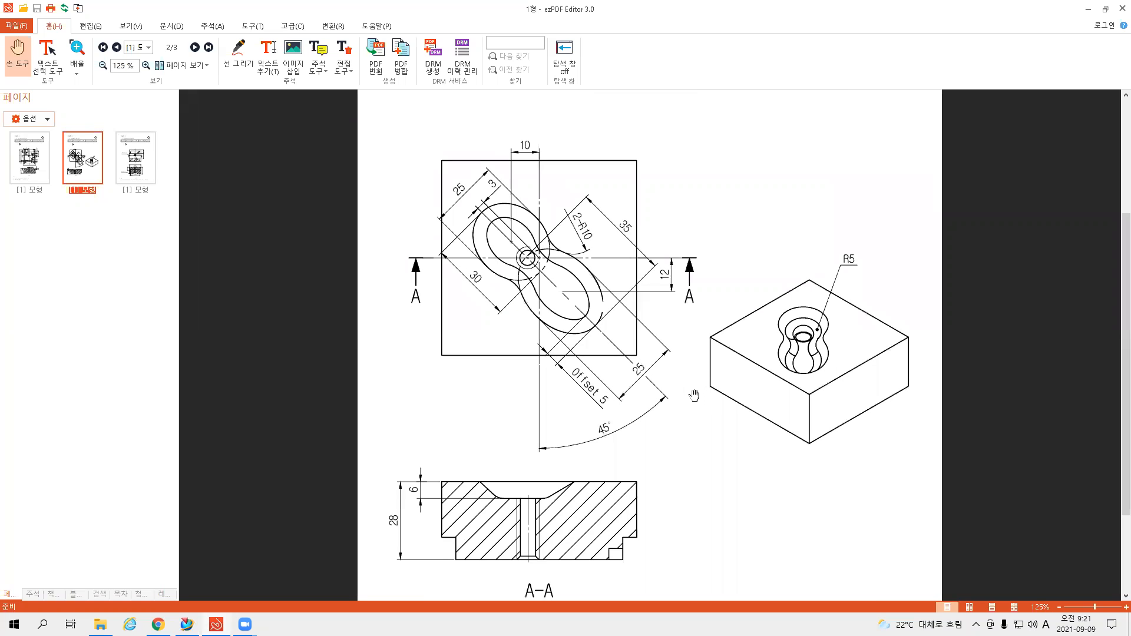
pyautogui.moveTo(695, 425)
pyautogui.mouseDown()
pyautogui.moveTo(684, 346)
pyautogui.moveTo(690, 427)
pyautogui.mouseUp()
# Step: Switch to NX and create a new part from the Model template in millimetres, named model1.prt
pyautogui.click(186, 624)
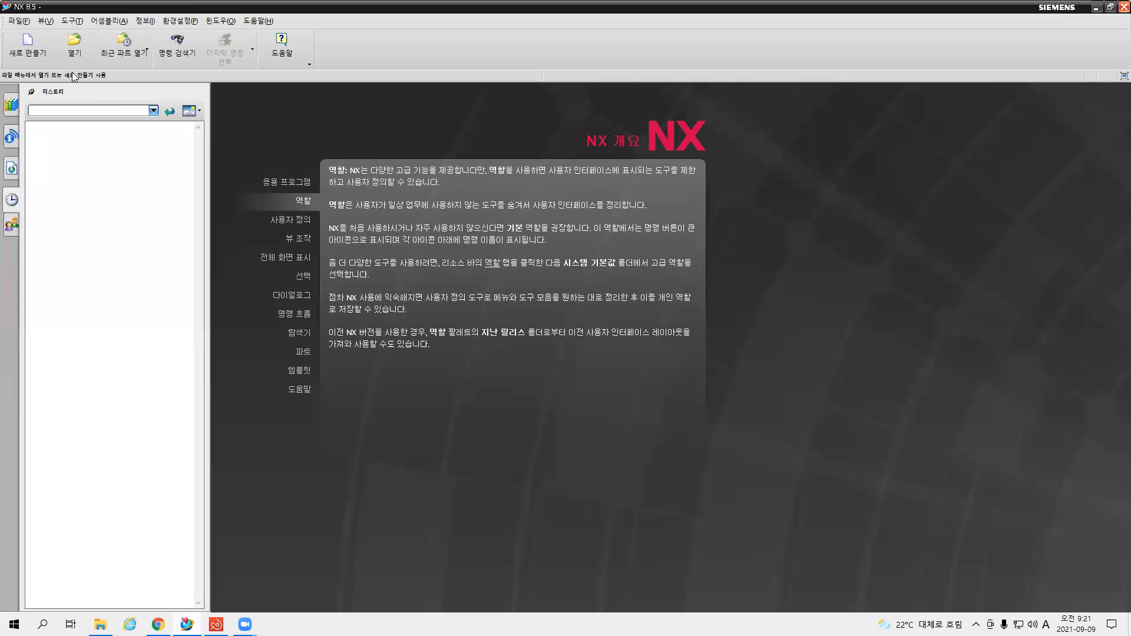
pyautogui.click(27, 46)
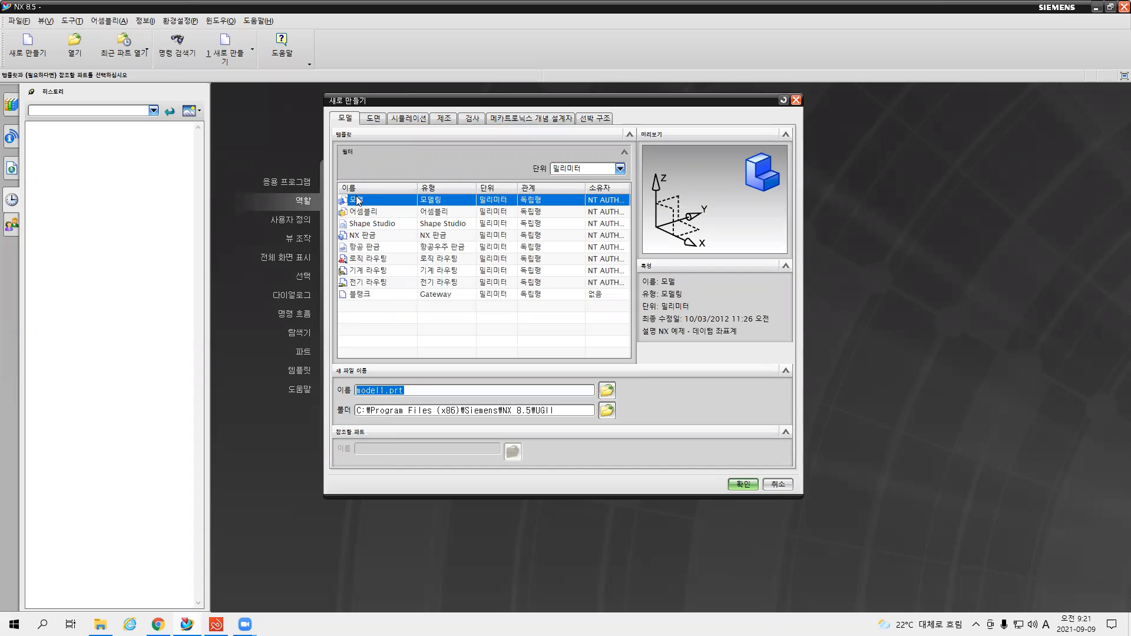
pyautogui.click(737, 487)
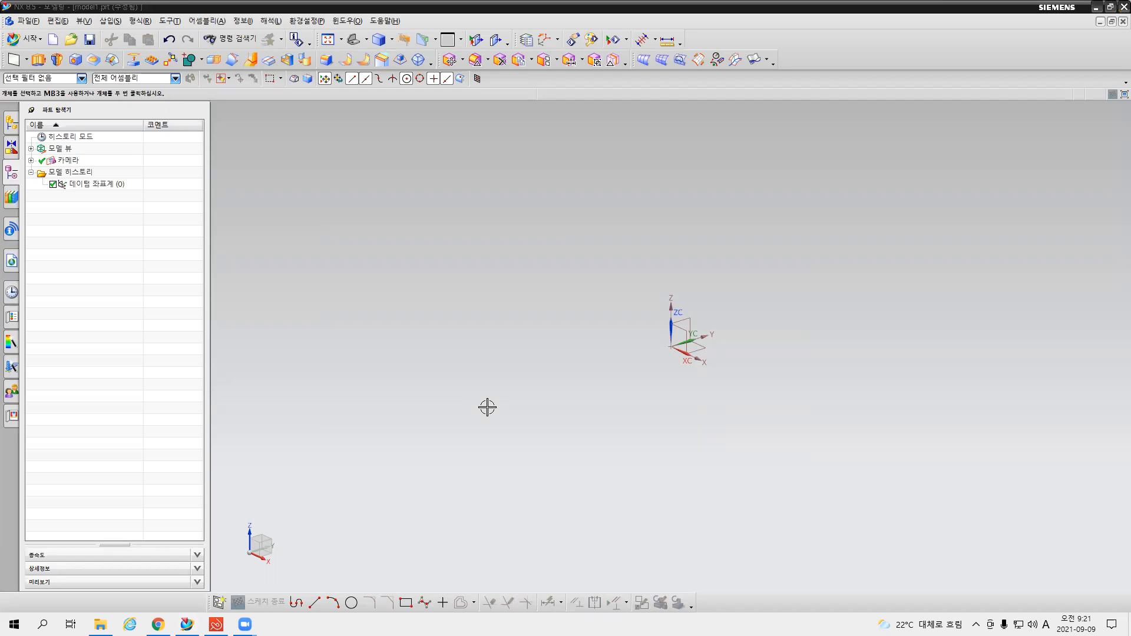
# Step: Start a sketch on the XY plane and draw a rectangle about 66 by 68 mm with its lower-left corner at the origin
pyautogui.click(216, 602)
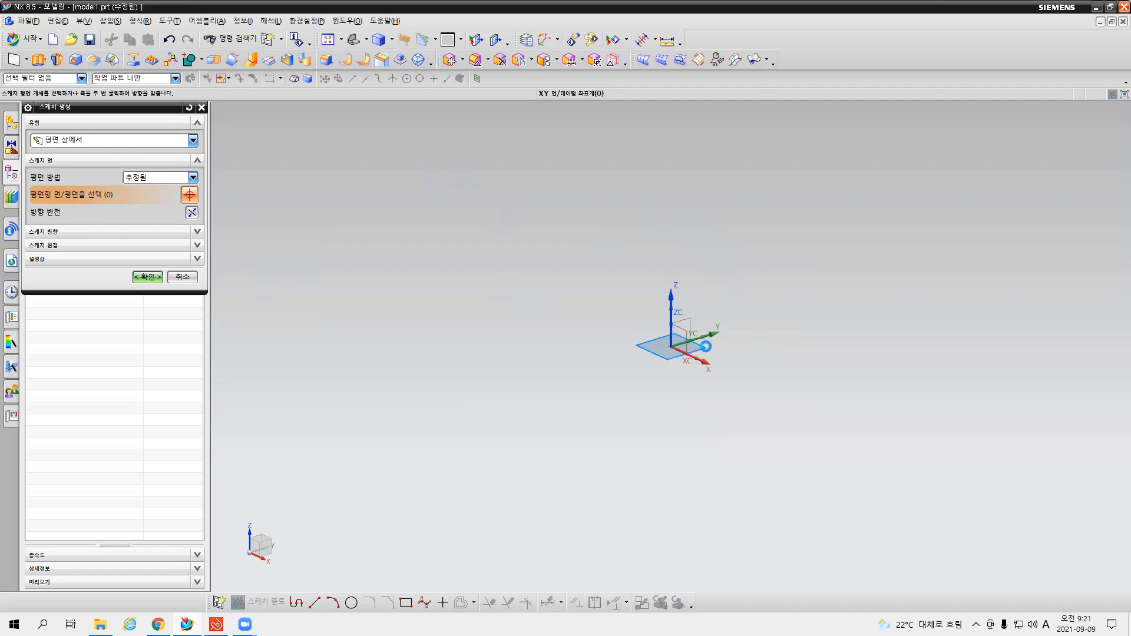
pyautogui.click(705, 345)
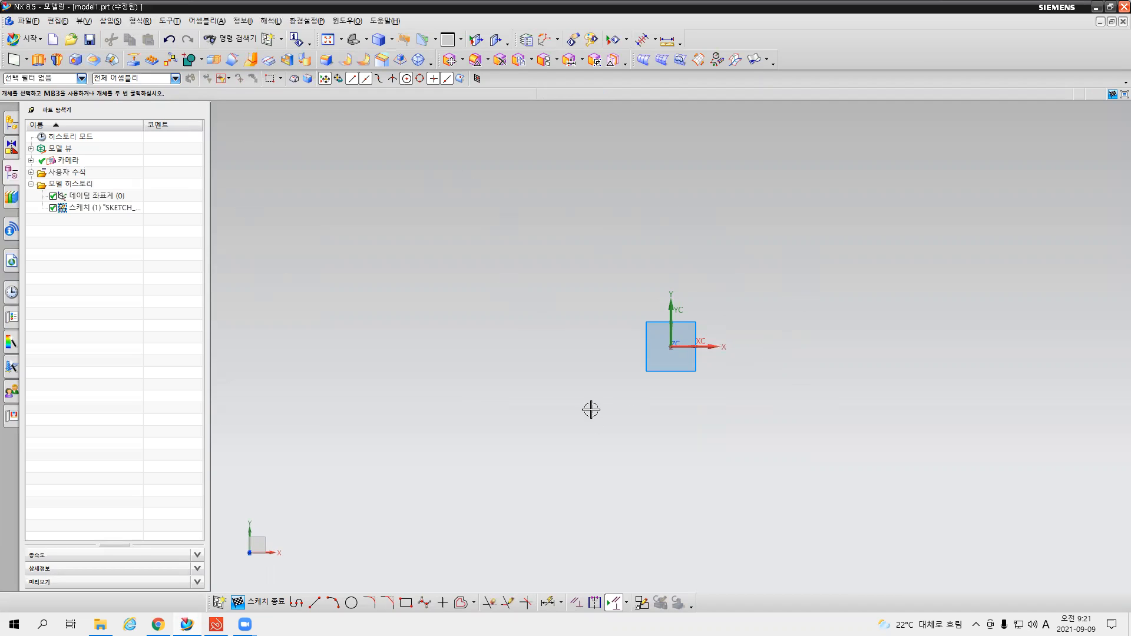
pyautogui.click(406, 603)
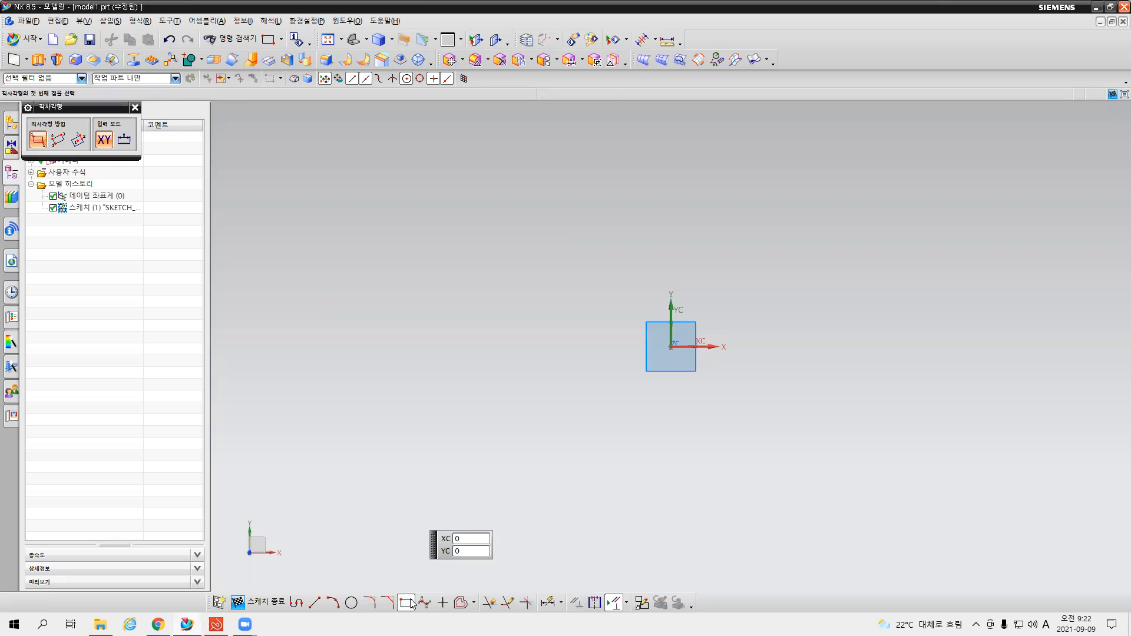
pyautogui.click(670, 346)
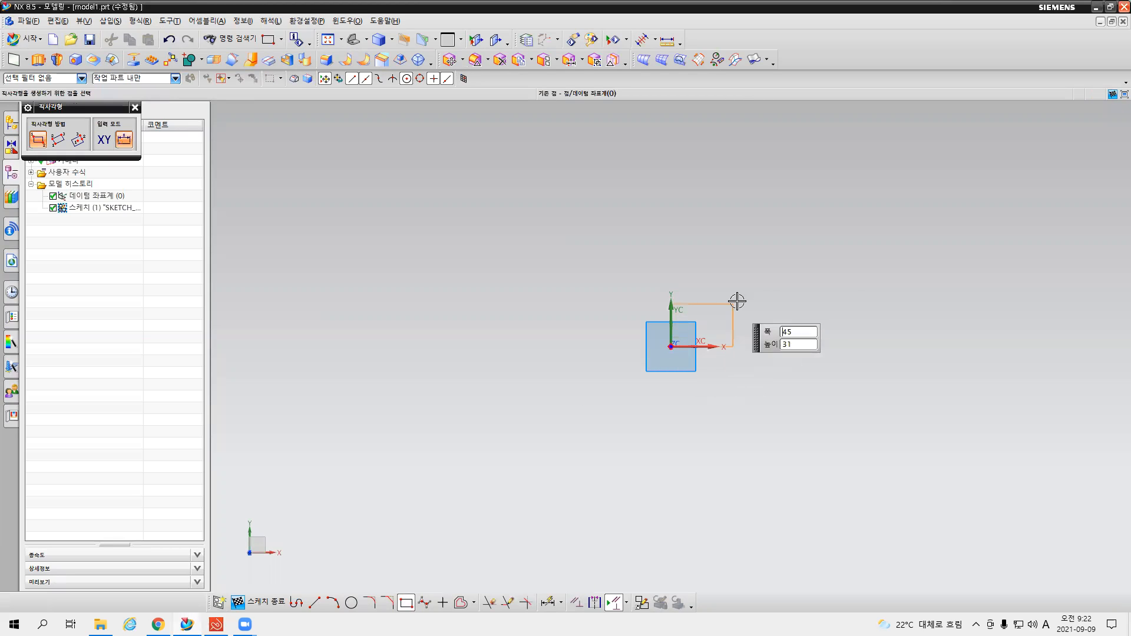
pyautogui.click(762, 252)
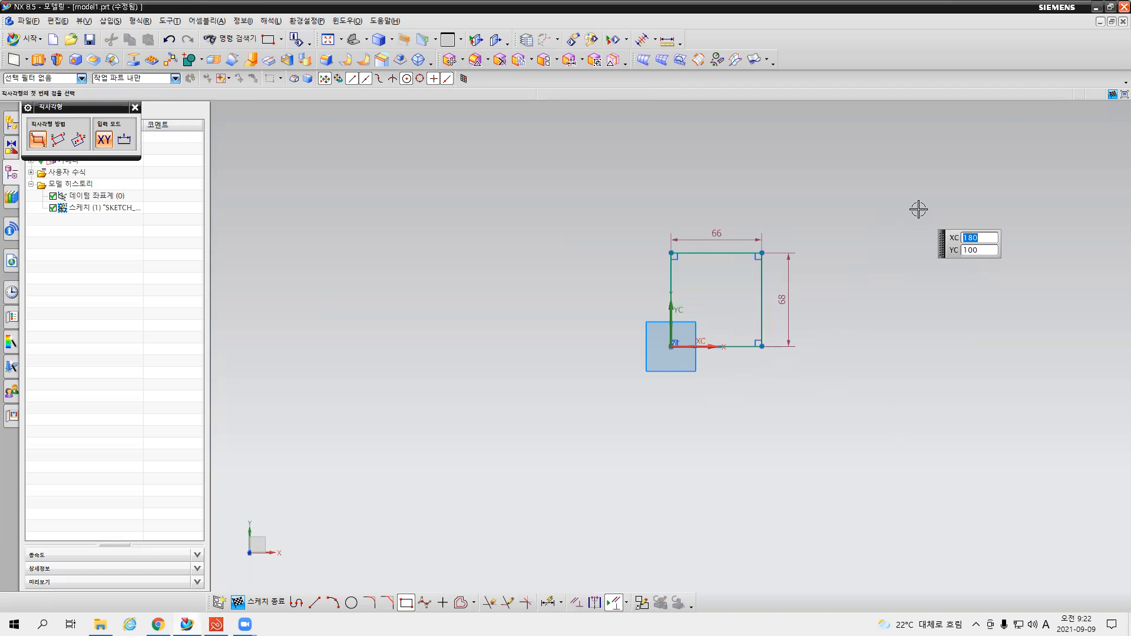
pyautogui.press('Escape')
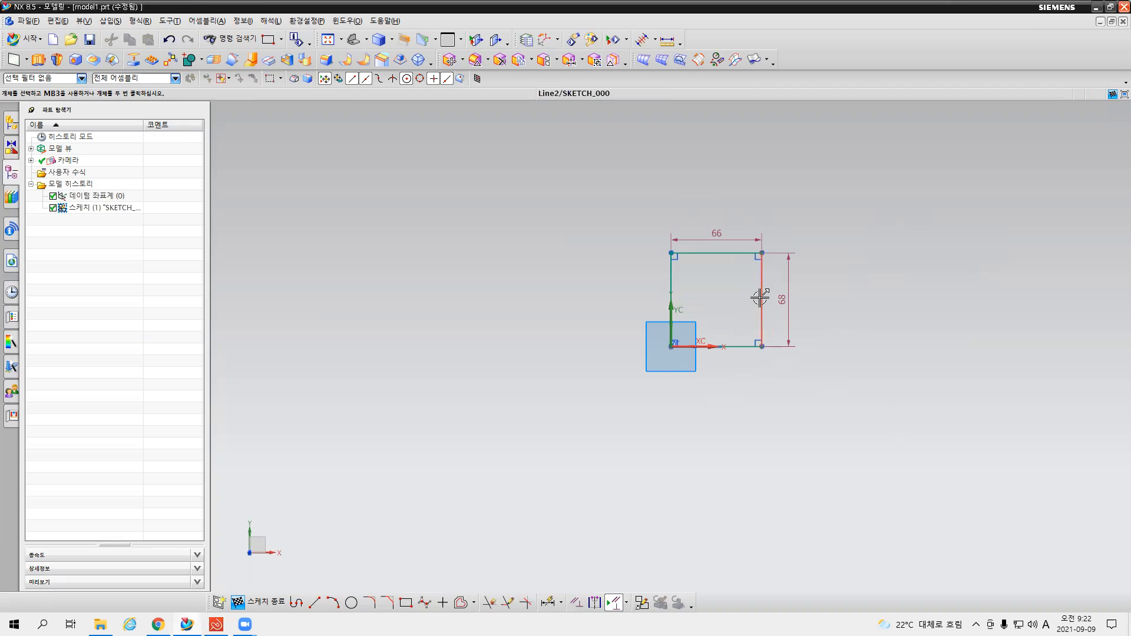
# Step: Set both the rectangle's width and height to 70 mm
pyautogui.scroll(4, 736, 283)
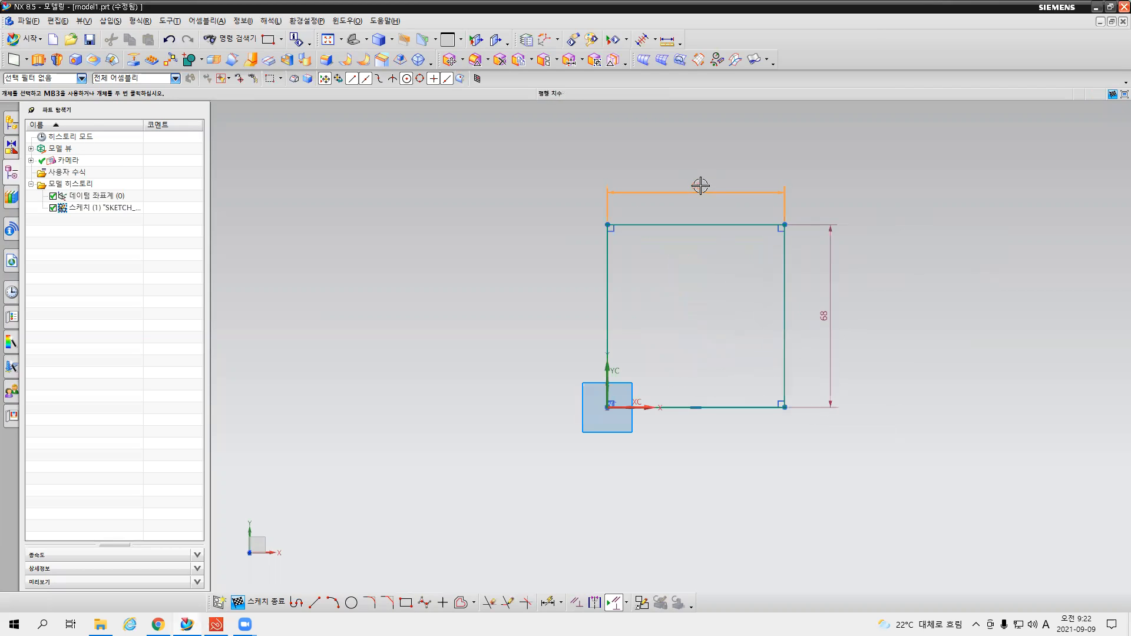
pyautogui.doubleClick(700, 186)
pyautogui.write('70')
pyautogui.press('Return')
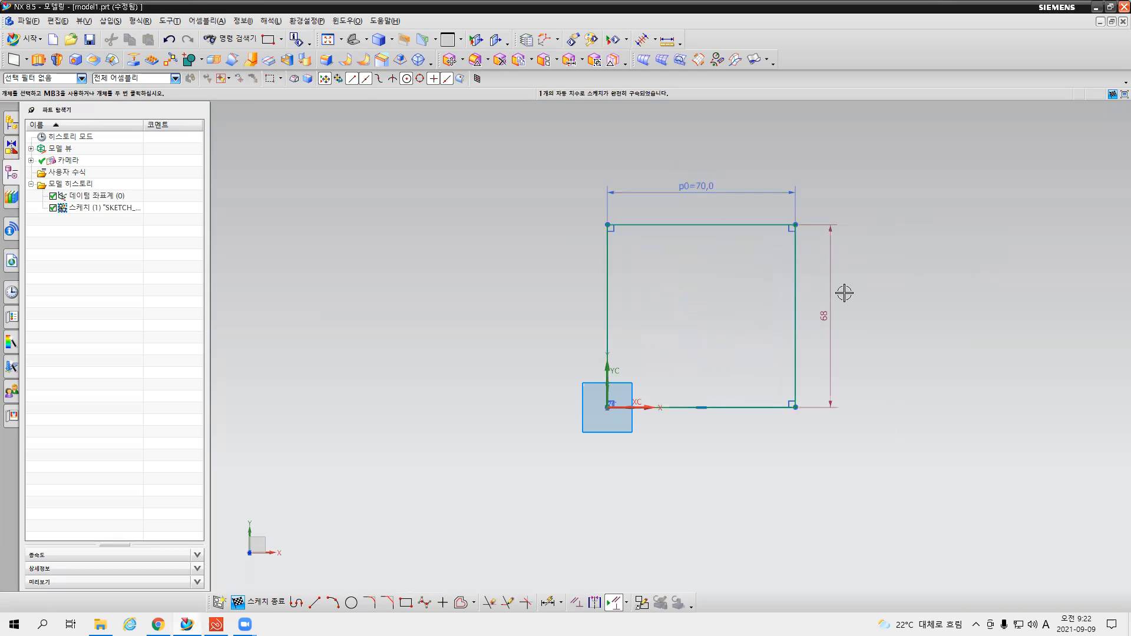
pyautogui.doubleClick(832, 312)
pyautogui.write('70')
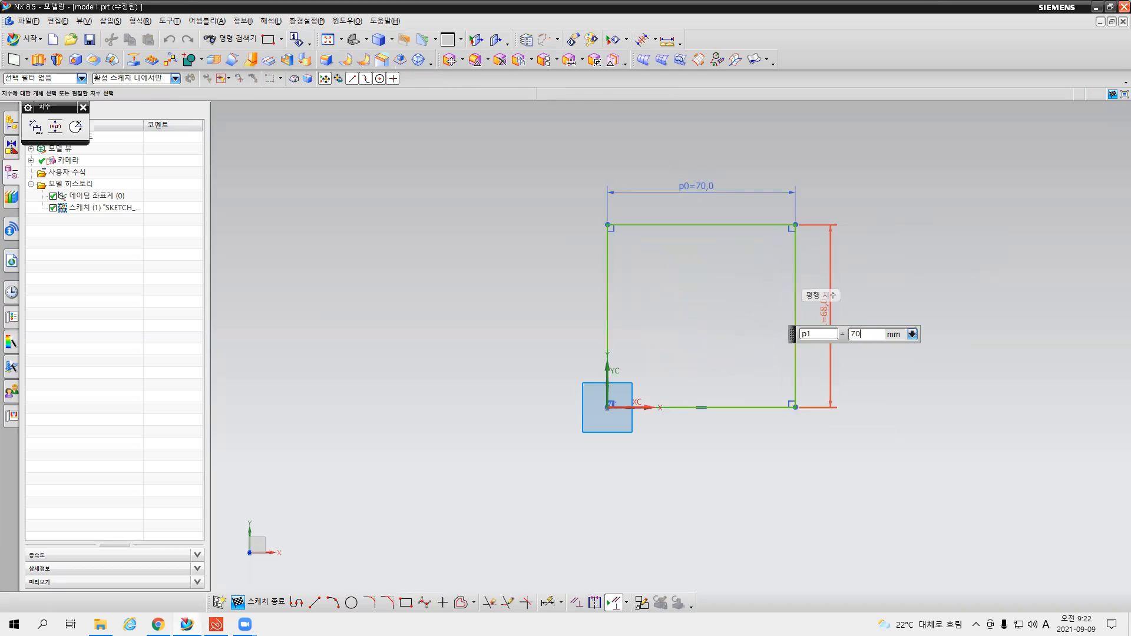
pyautogui.press('Return')
# Step: Switch to the PDF and compare the block and pocket dimensions on the manual machining and CAM machining drawings
pyautogui.click(216, 625)
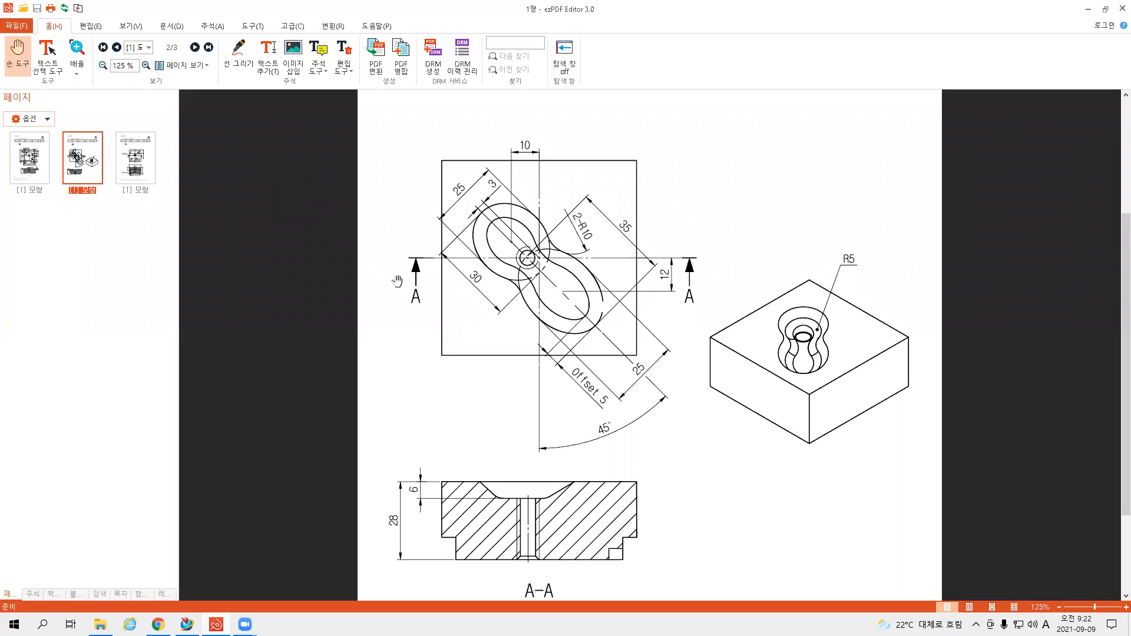
pyautogui.scroll(1, 568, 294)
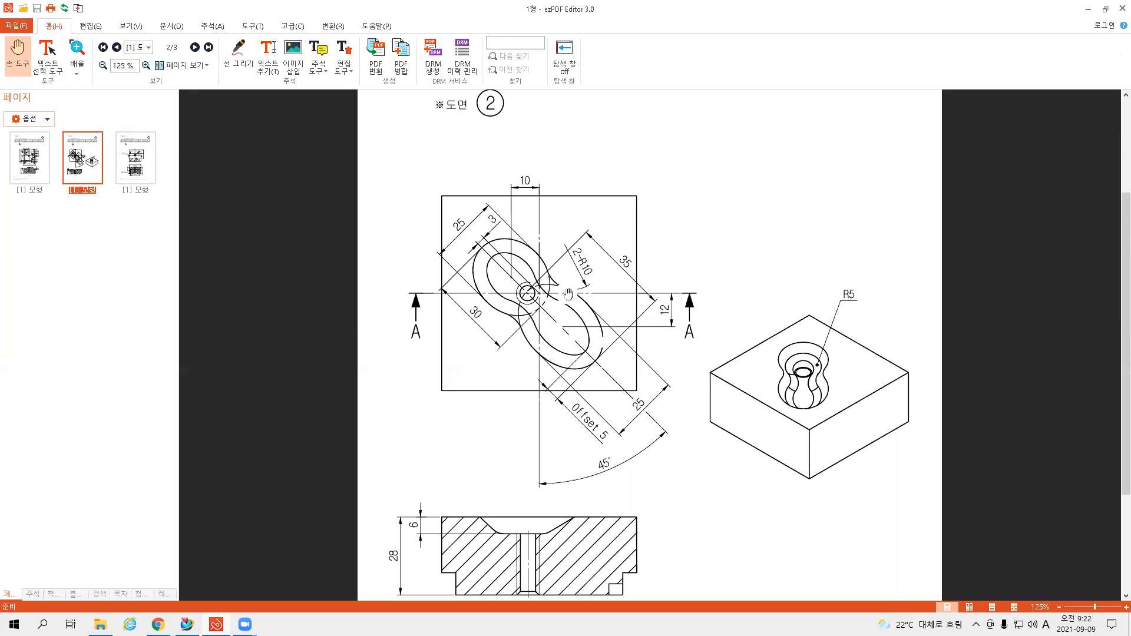
pyautogui.click(37, 170)
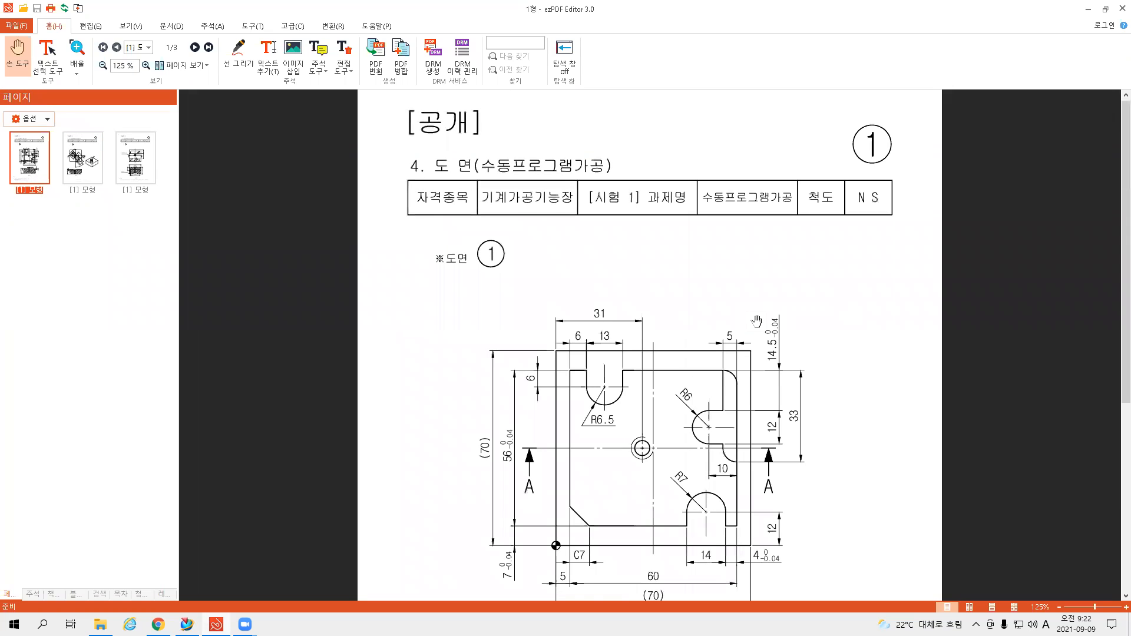
pyautogui.scroll(-3, 925, 352)
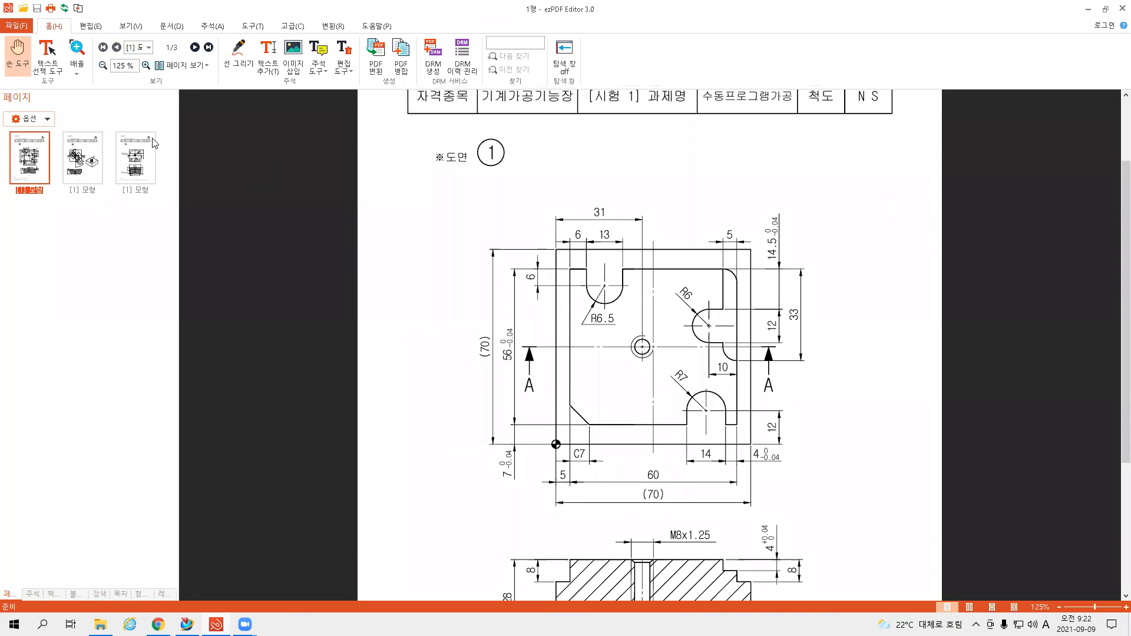
pyautogui.click(92, 167)
pyautogui.click(23, 160)
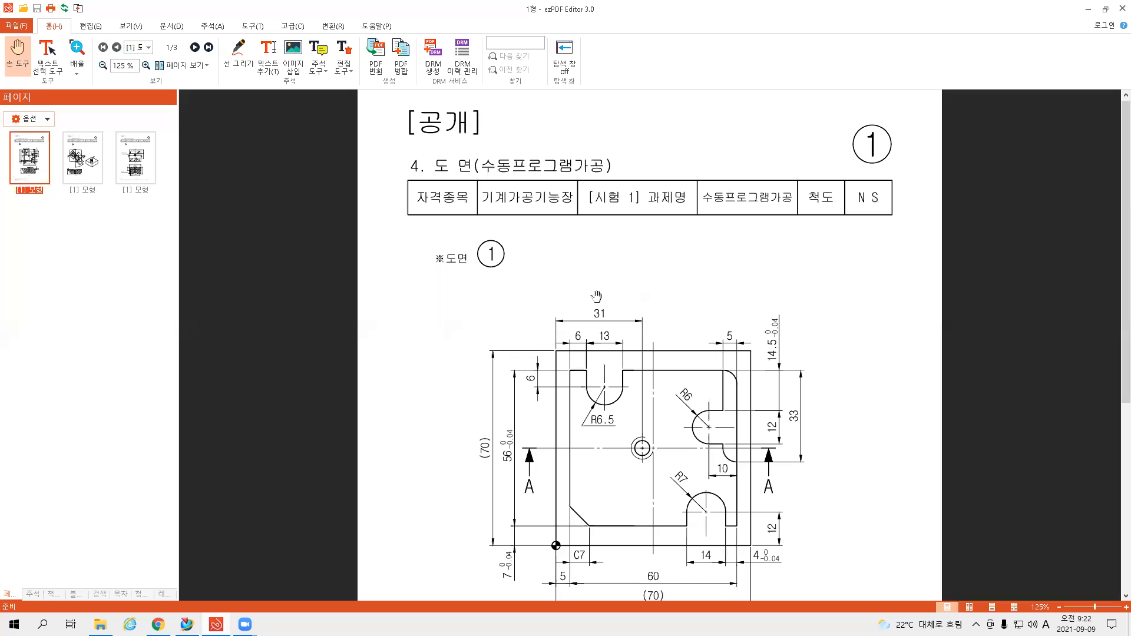
pyautogui.scroll(-3, 885, 407)
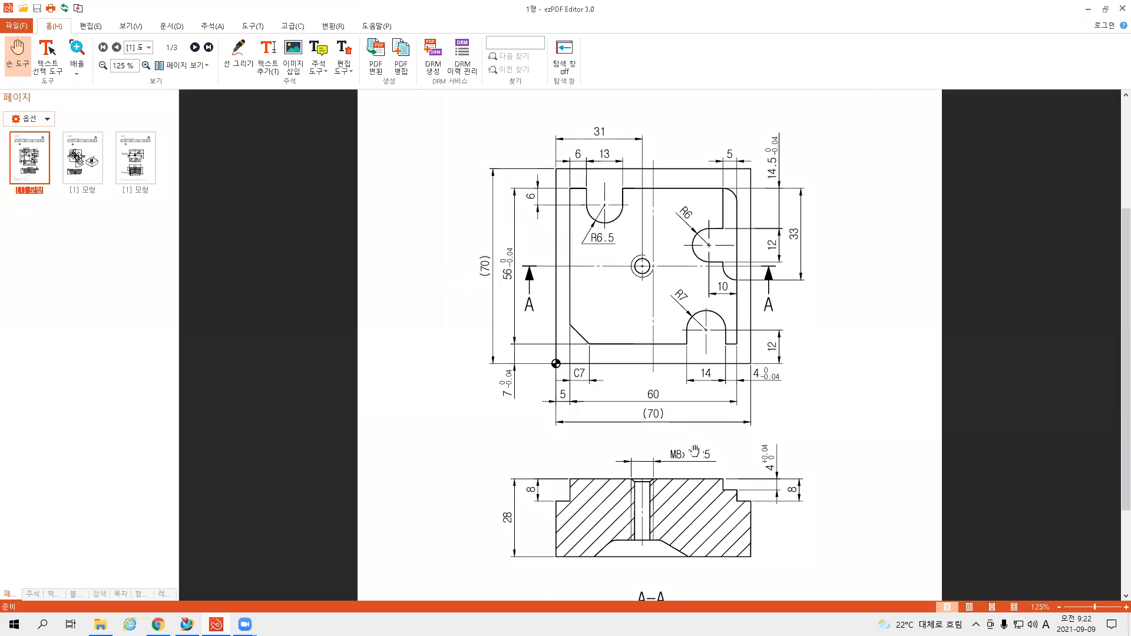
pyautogui.click(84, 158)
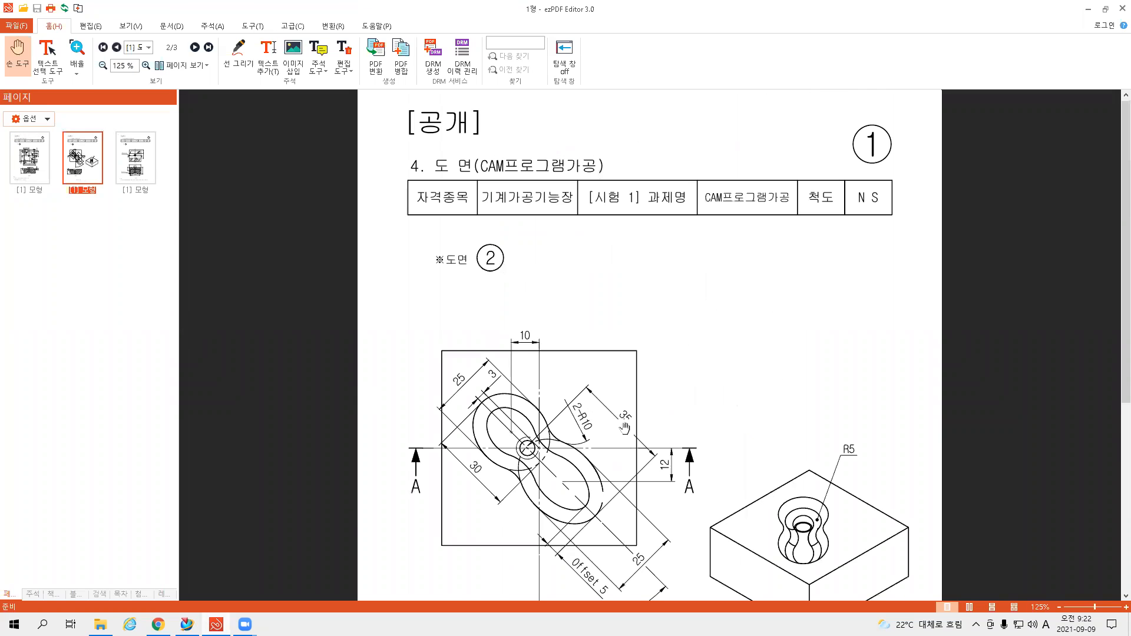
pyautogui.scroll(-3, 677, 365)
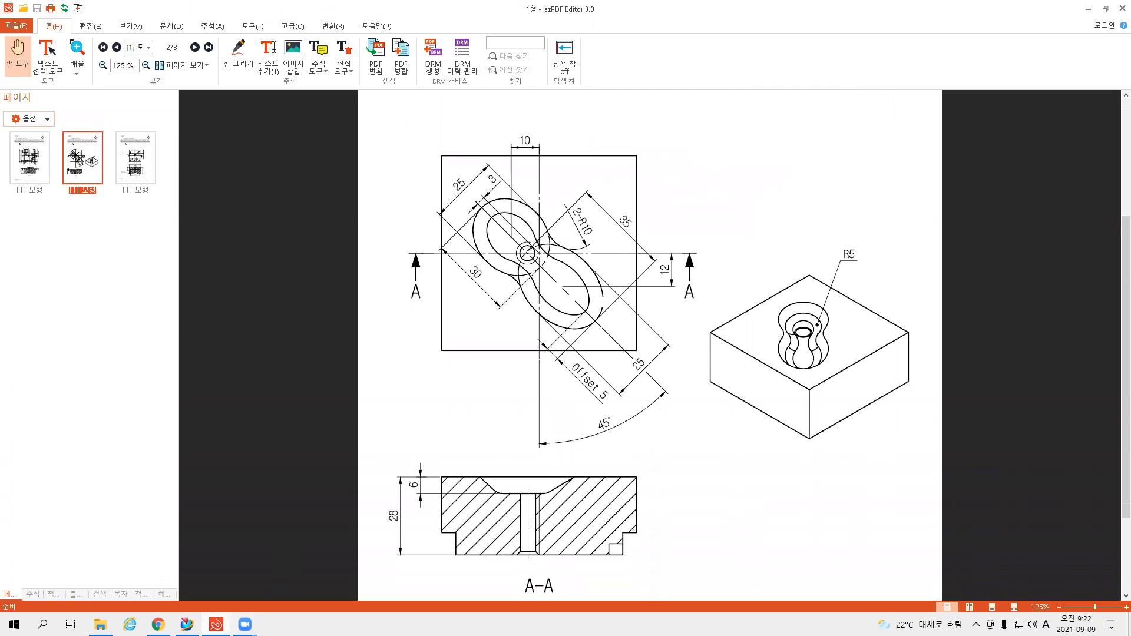
pyautogui.hotkey('alt', 'Tab')
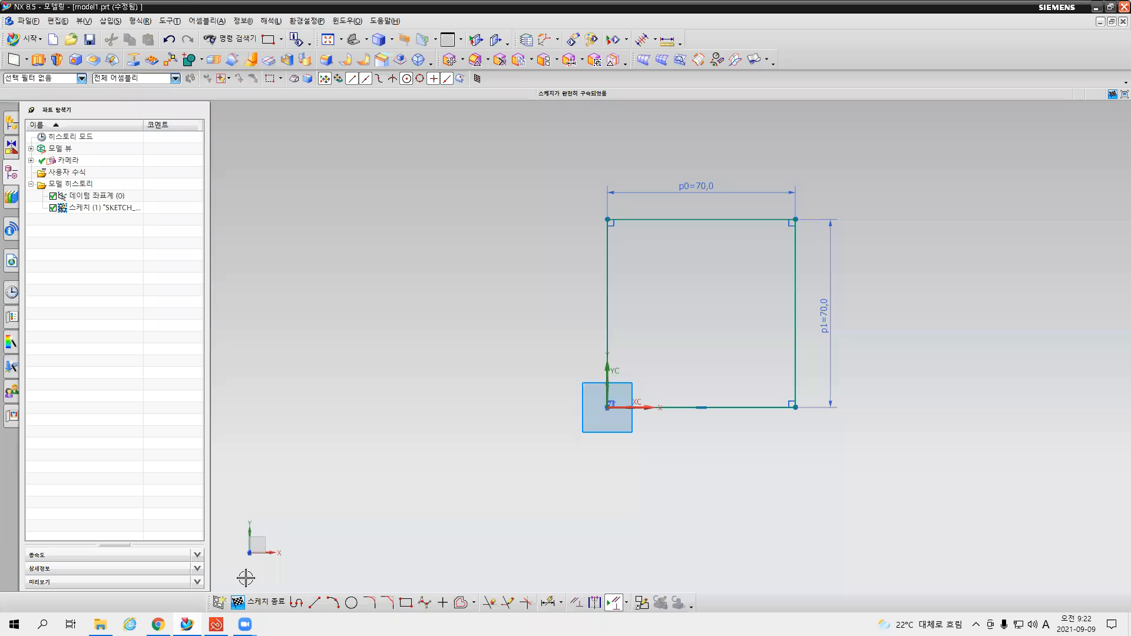
pyautogui.click(216, 625)
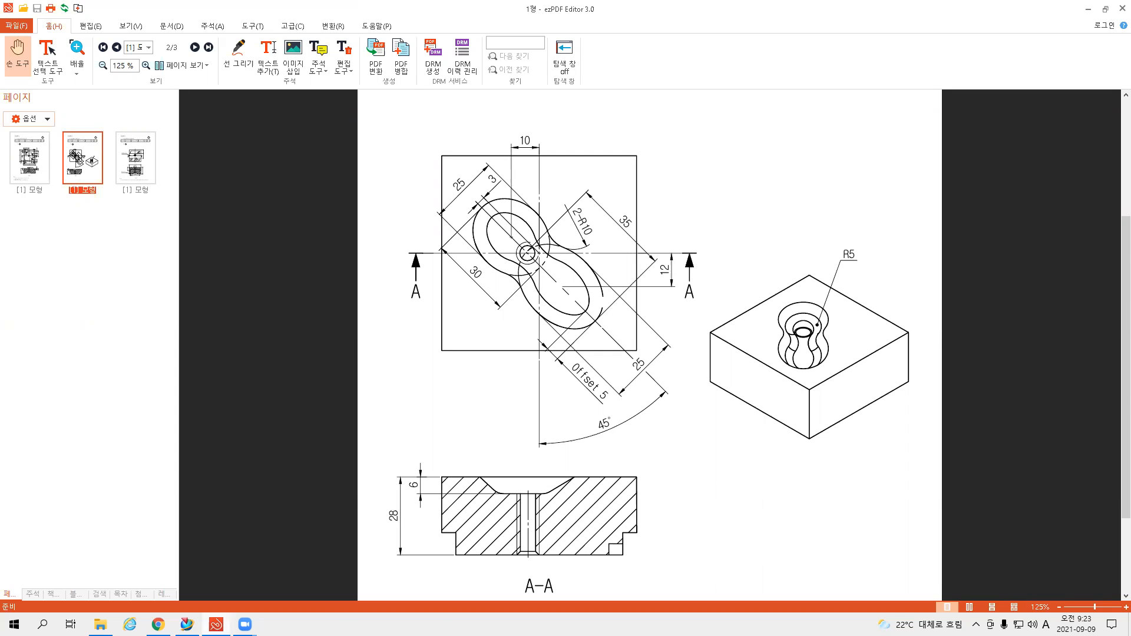
# Step: Return to NX and draw a diagonal line from the square's upper-left corner to its lower-right corner
pyautogui.hotkey('alt', 'Tab')
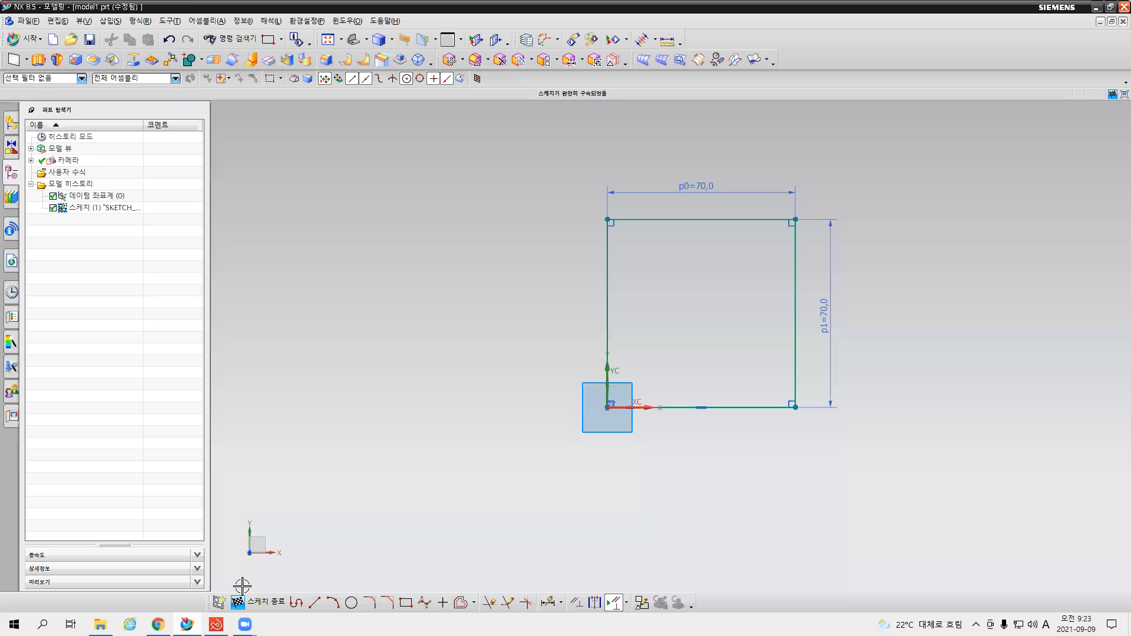
pyautogui.click(315, 603)
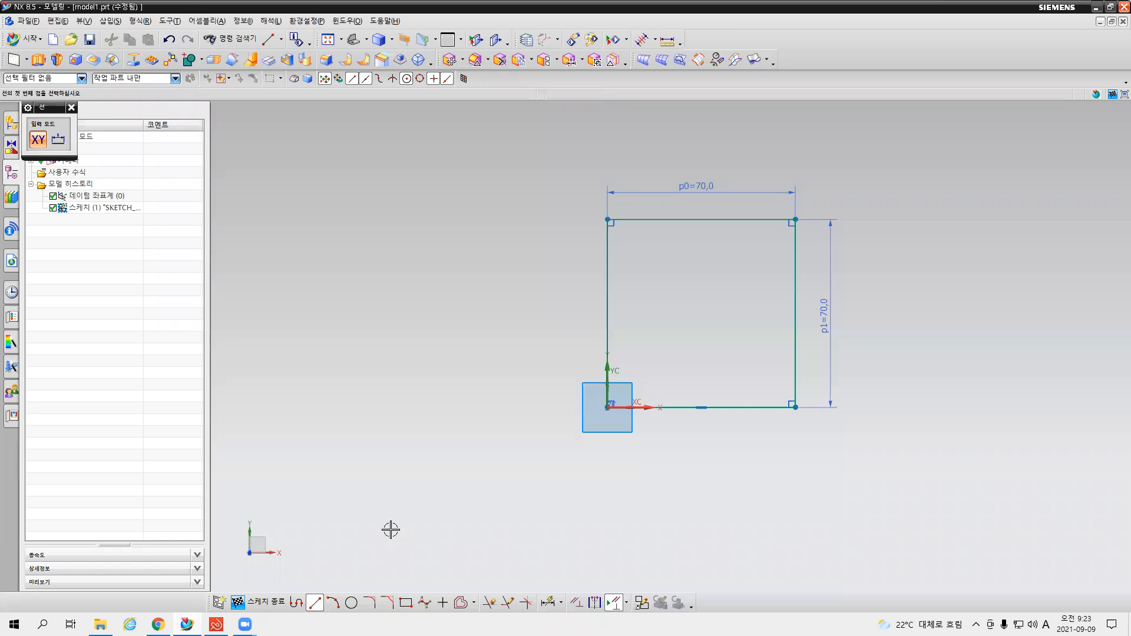
pyautogui.click(607, 219)
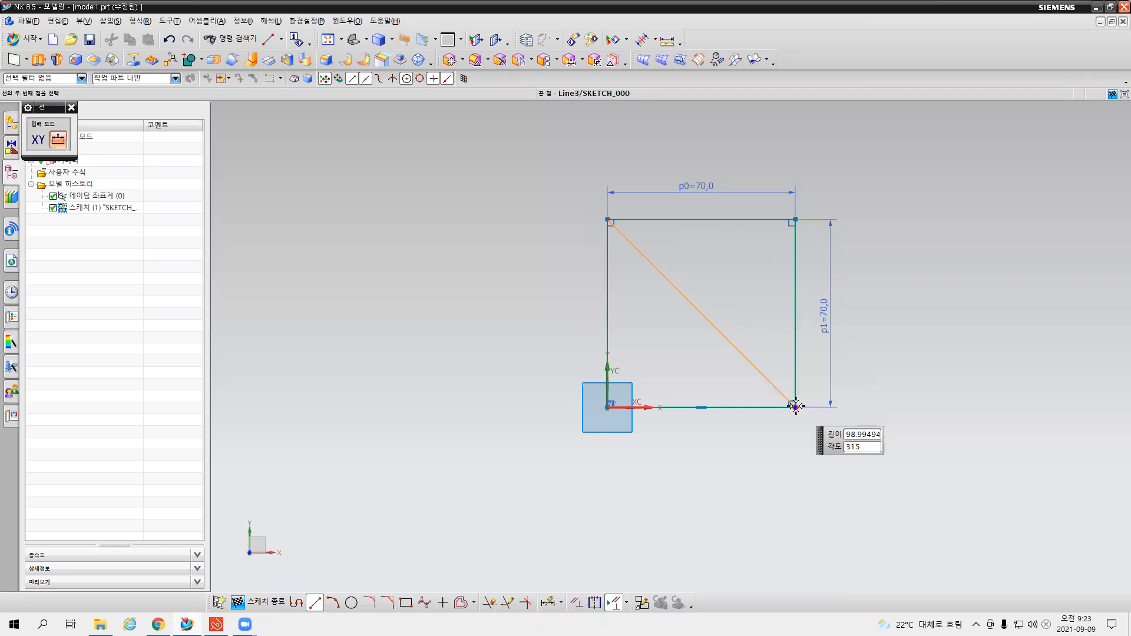
pyautogui.click(795, 407)
pyautogui.press('Escape')
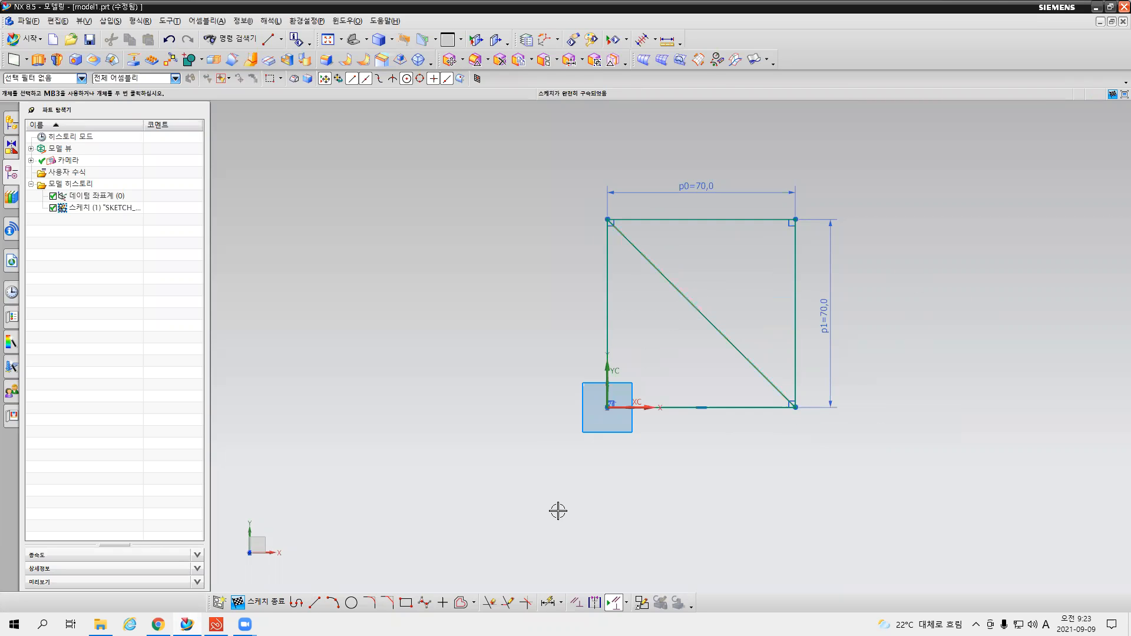
# Step: Offset the diagonal line by 3 mm toward the square's lower-left corner
pyautogui.click(474, 603)
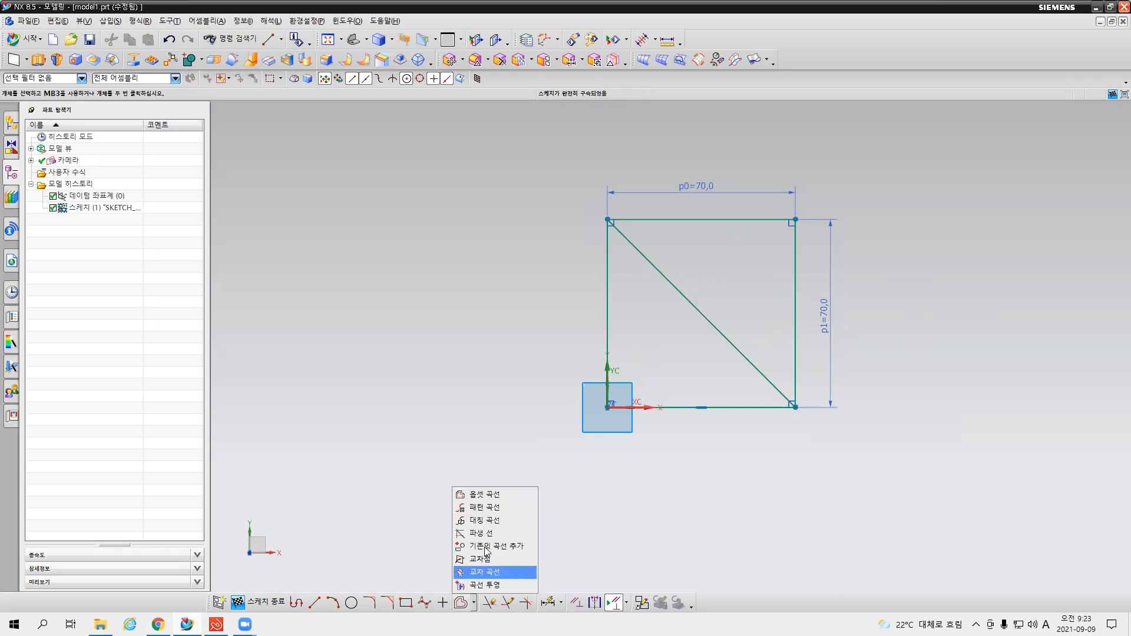
pyautogui.click(495, 496)
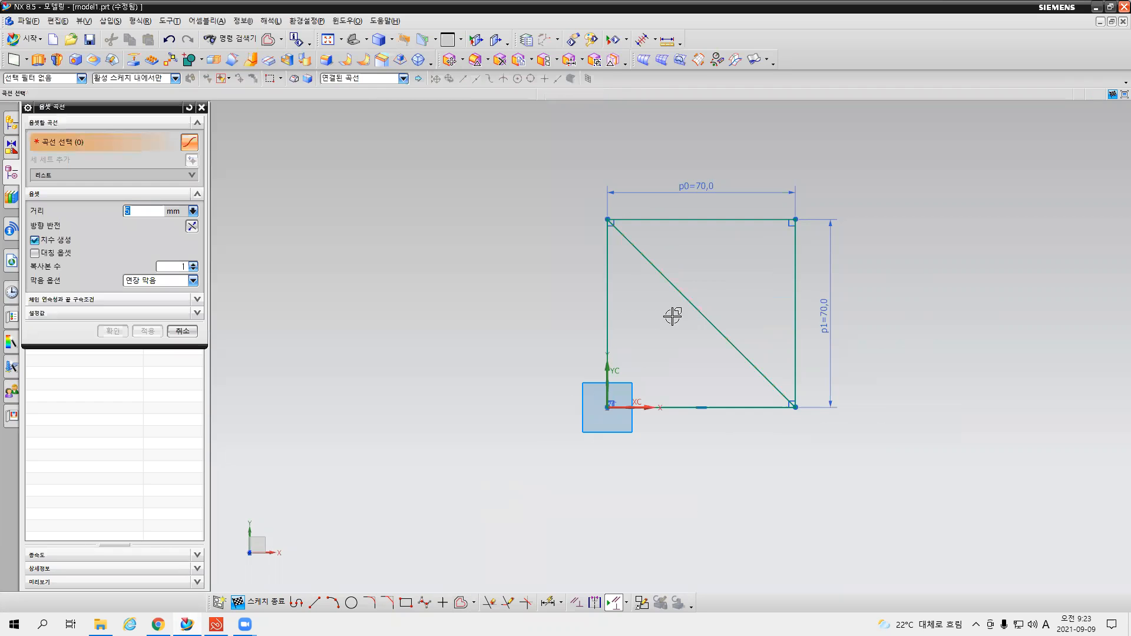
pyautogui.click(679, 298)
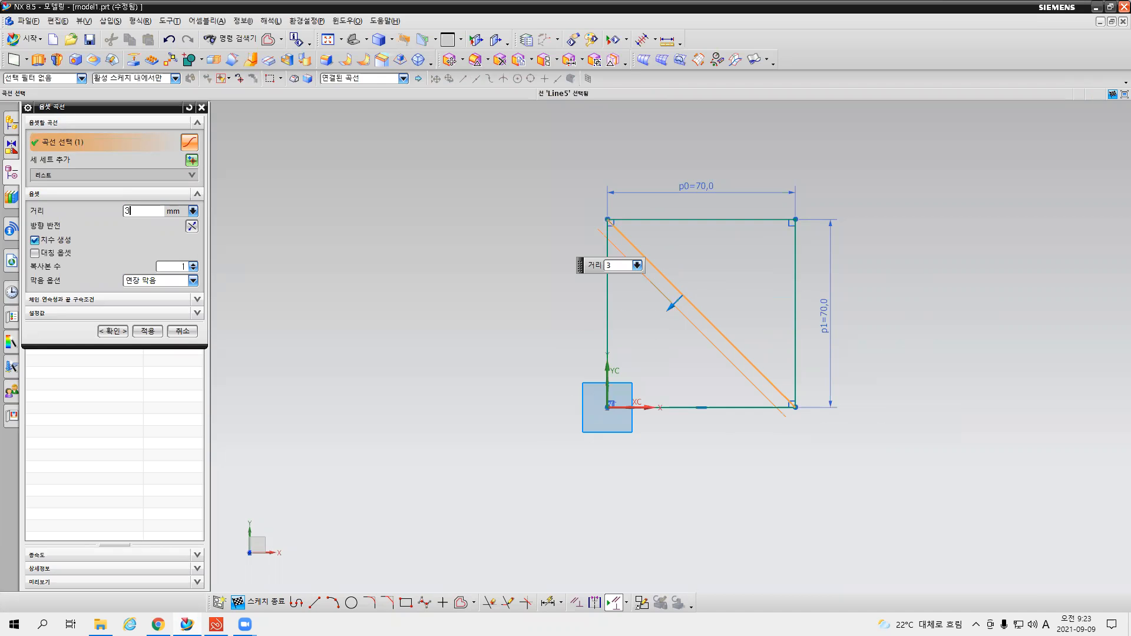
pyautogui.write('3')
pyautogui.press('Return')
pyautogui.click(113, 330)
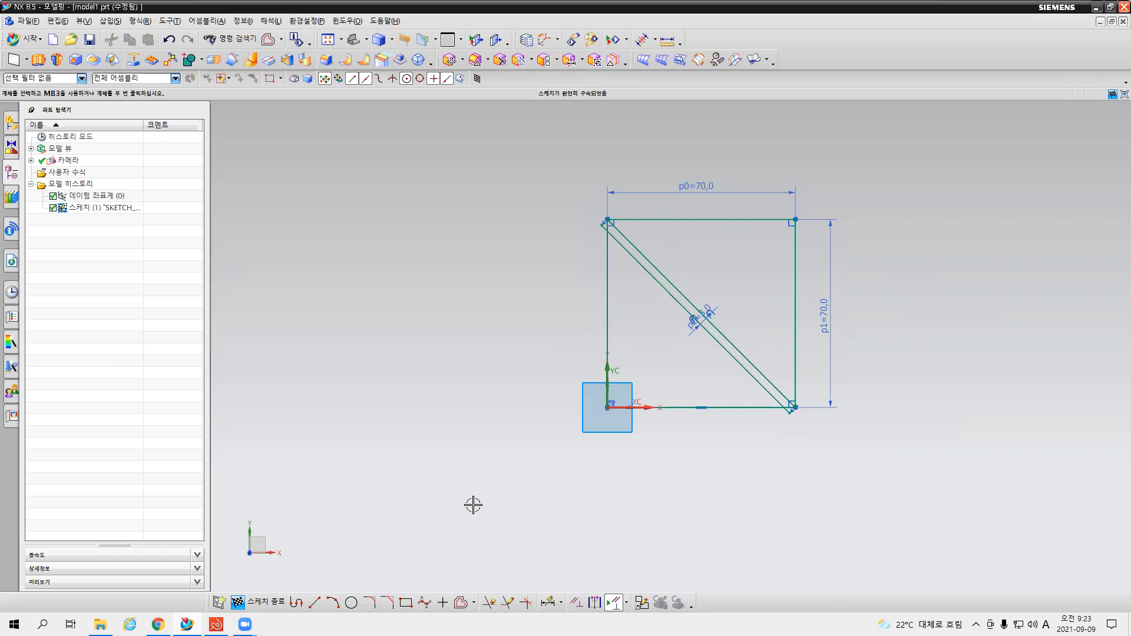
# Step: Draw a horizontal and a vertical centre line joining the midpoints of the square's opposite sides
pyautogui.scroll(6, 718, 322)
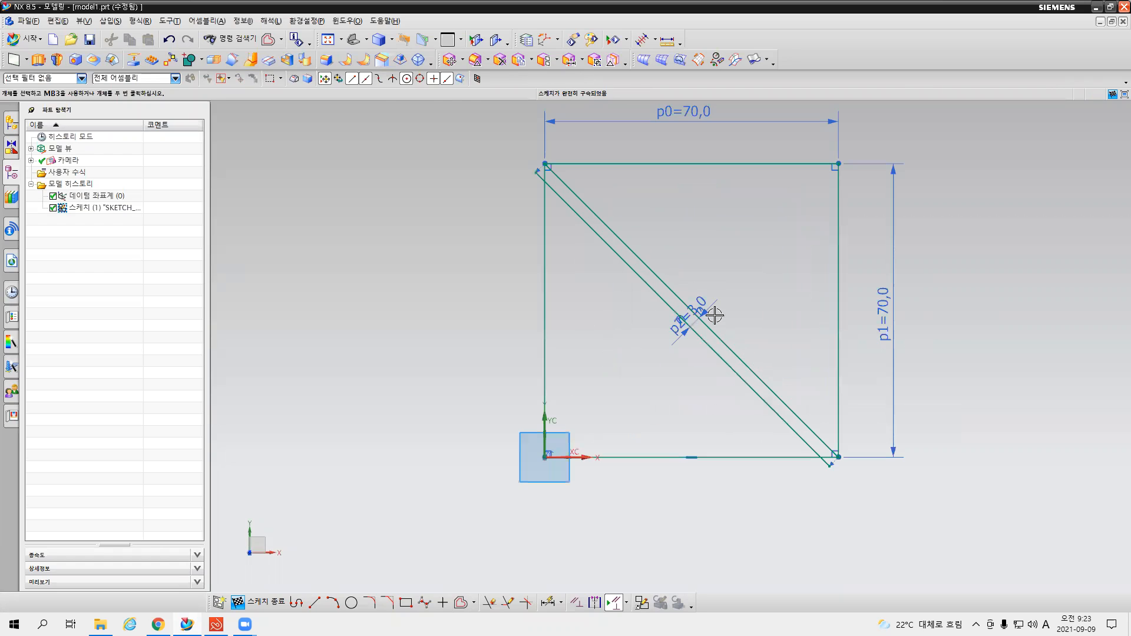
pyautogui.scroll(-5, 669, 323)
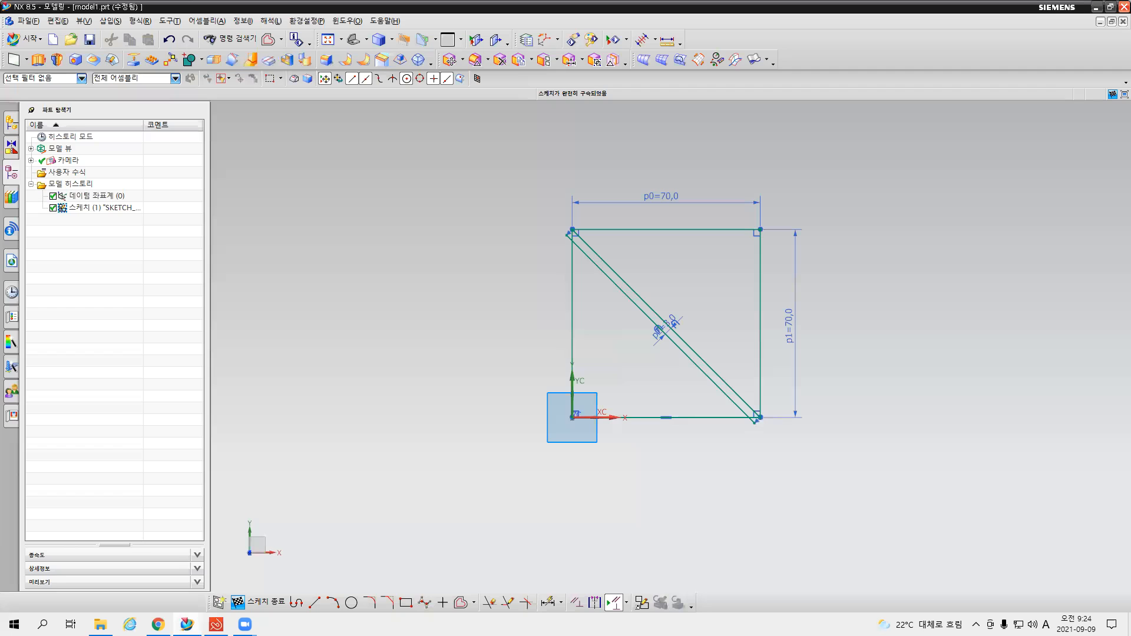
pyautogui.click(316, 604)
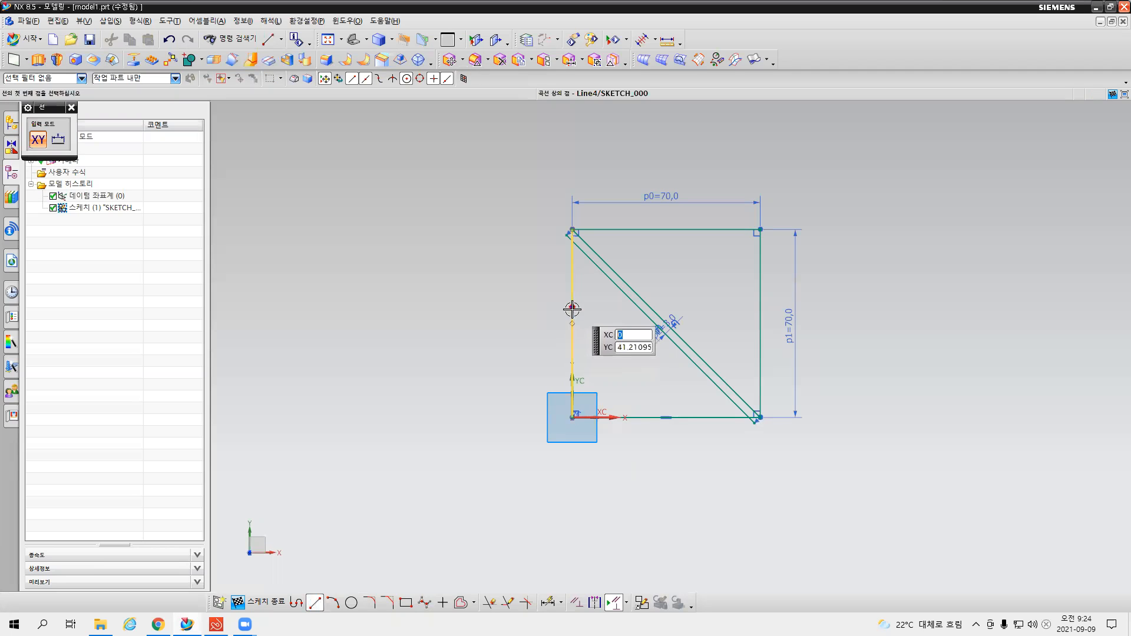
pyautogui.click(761, 324)
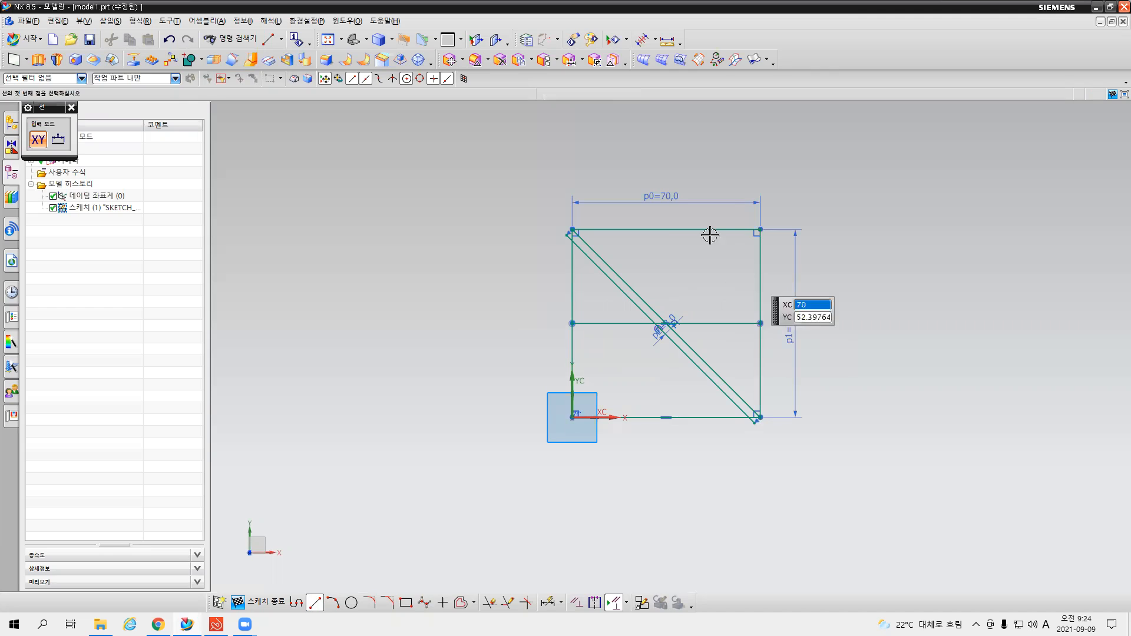
pyautogui.click(666, 225)
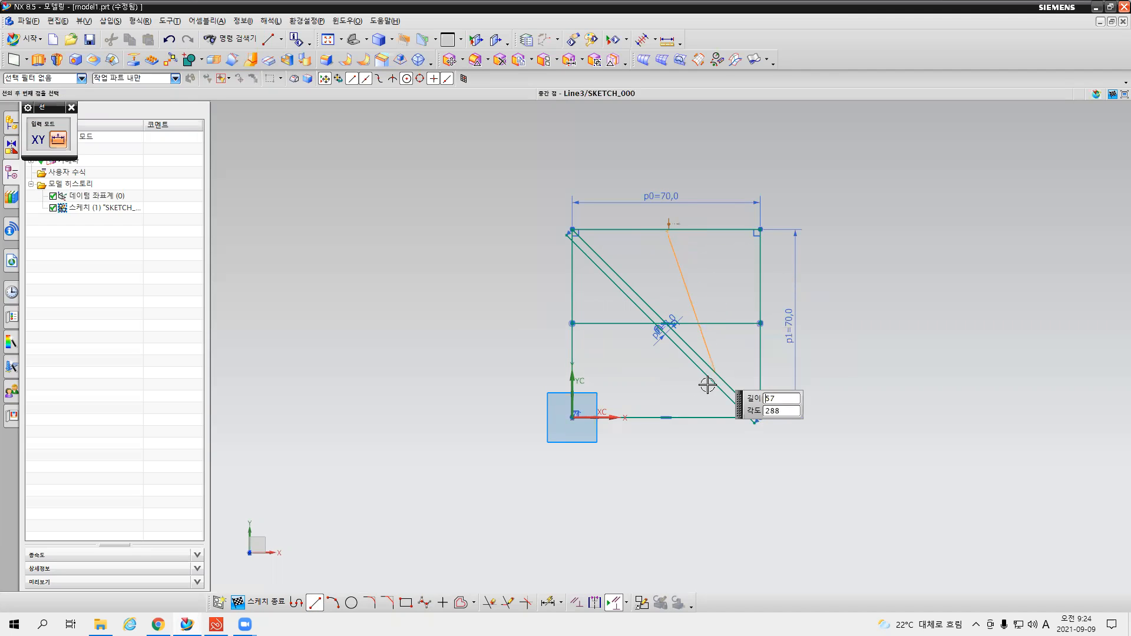
pyautogui.click(669, 419)
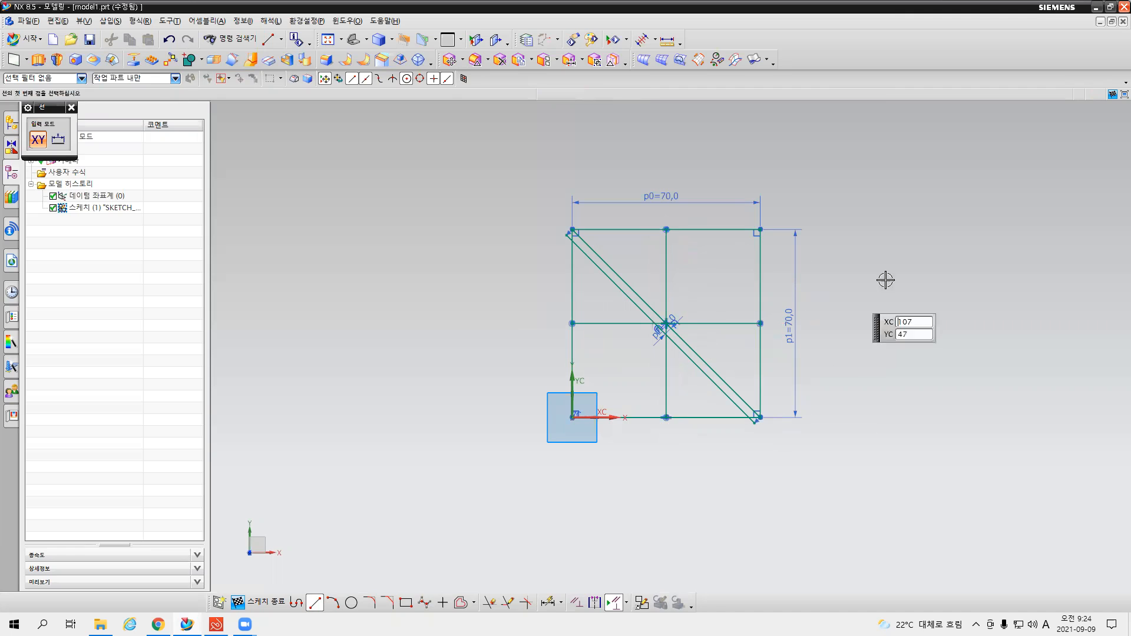
pyautogui.press('Escape')
# Step: Convert both diagonal lines and the two centre lines to reference lines
pyautogui.scroll(1, 688, 334)
pyautogui.scroll(3, 688, 334)
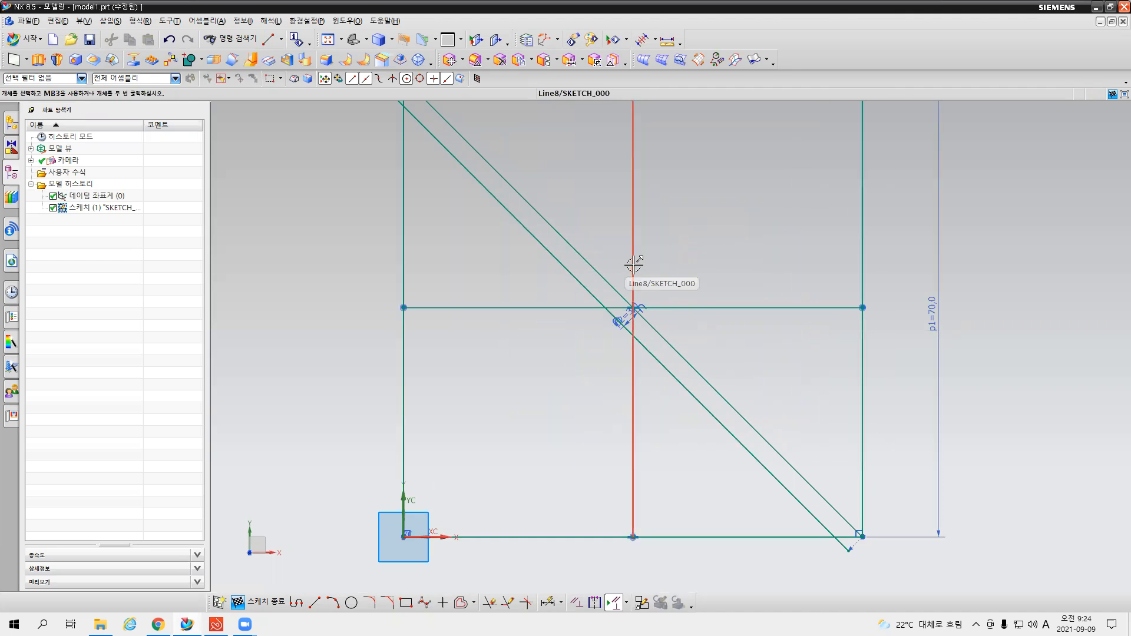
pyautogui.click(648, 356)
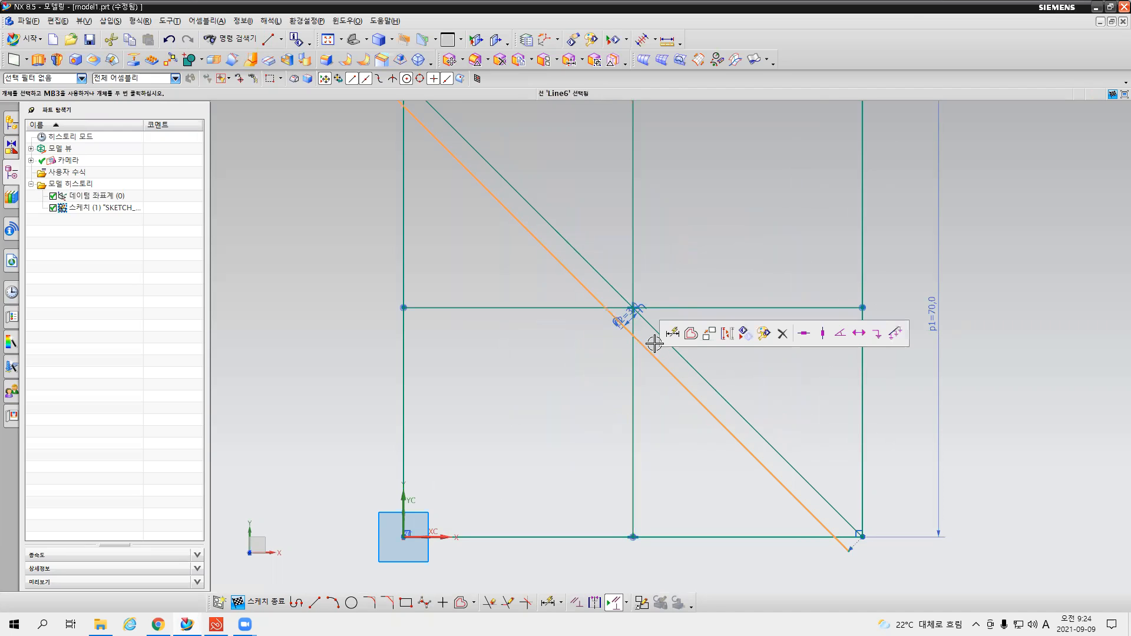
pyautogui.click(644, 320)
pyautogui.click(639, 307)
pyautogui.click(634, 280)
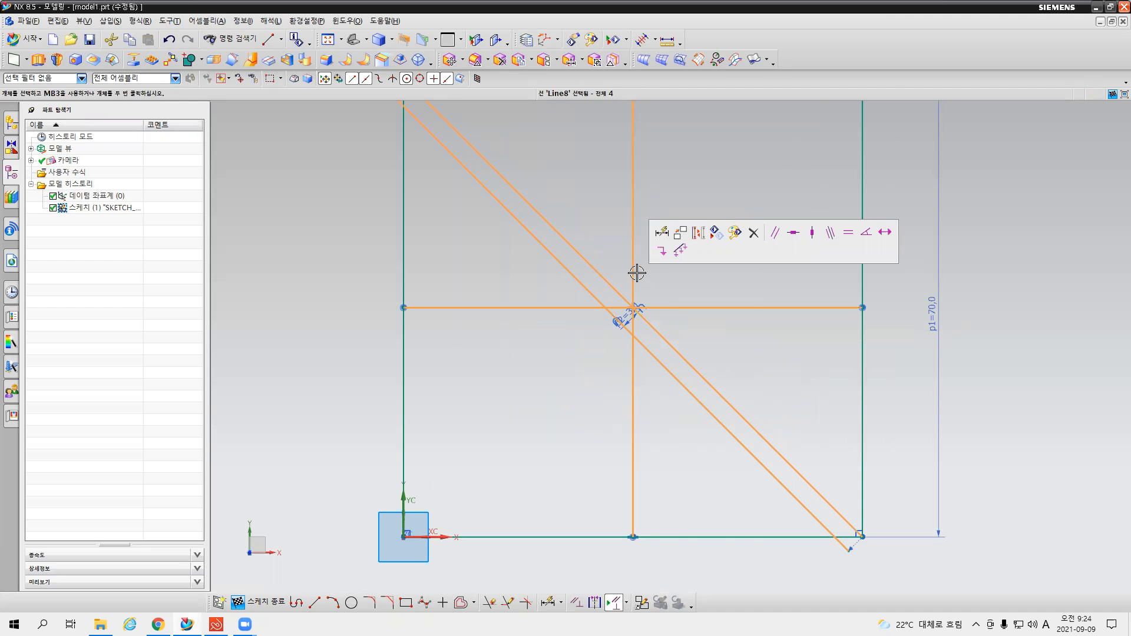
pyautogui.rightClick(638, 274)
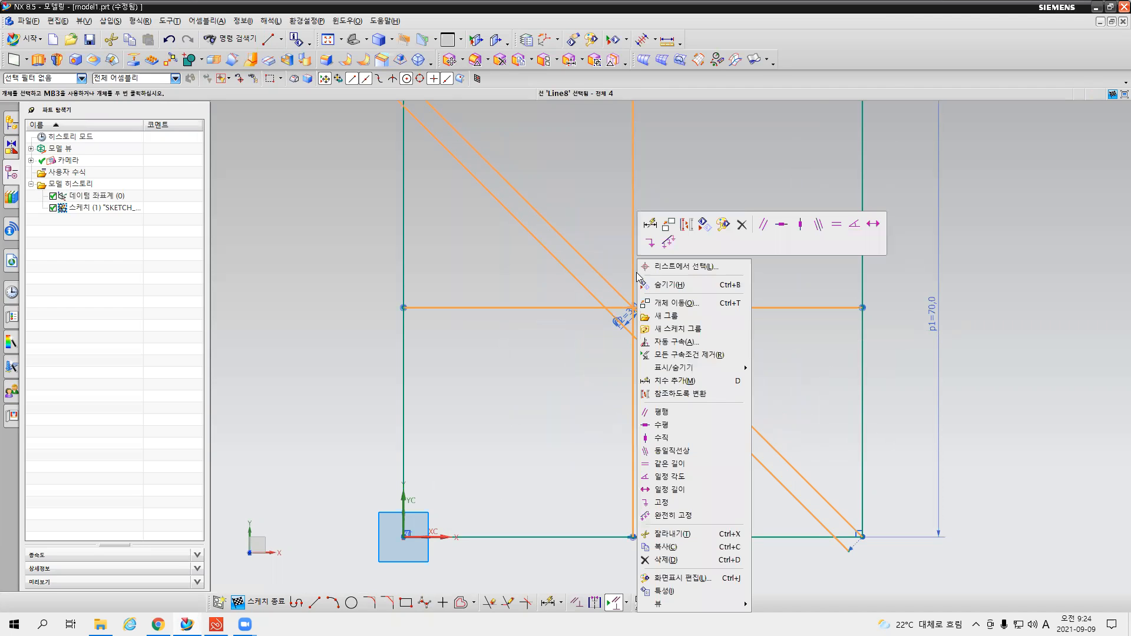
pyautogui.click(683, 394)
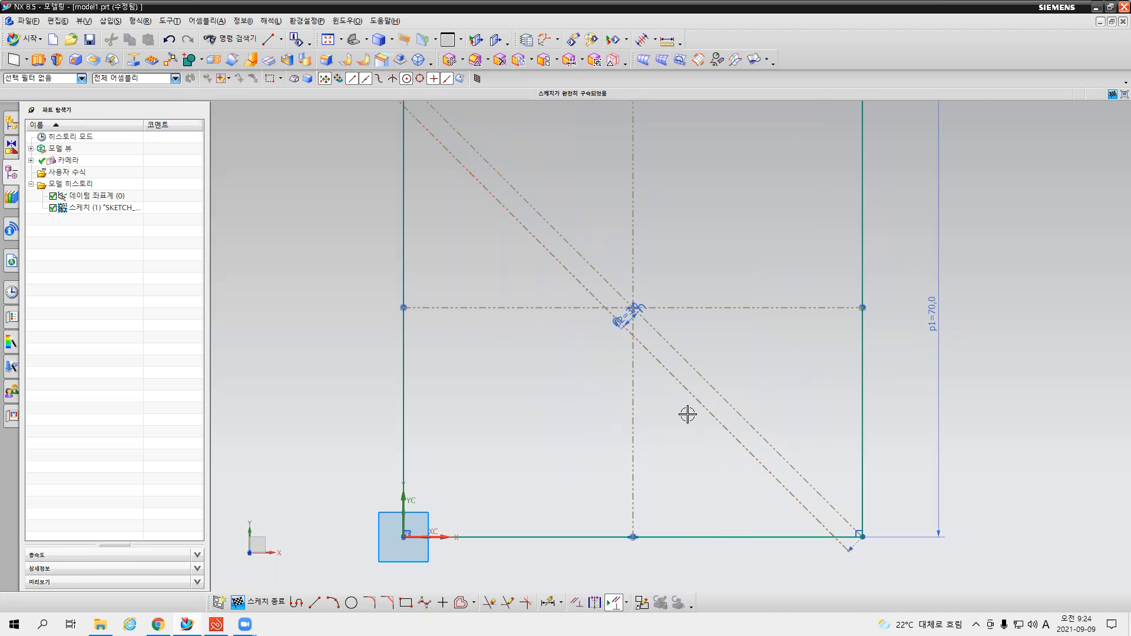
# Step: Check the pocket layout in the PDF drawing and place a sketch point in NX on the offset diagonal, to the upper left of the square's centre
pyautogui.scroll(-2, 685, 414)
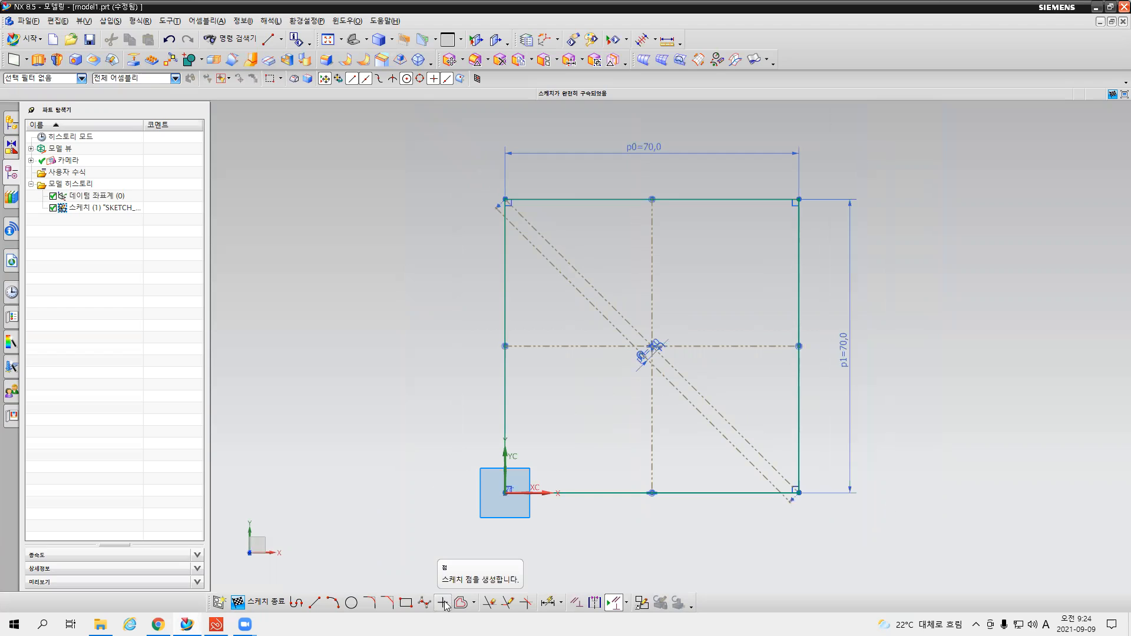
pyautogui.click(443, 602)
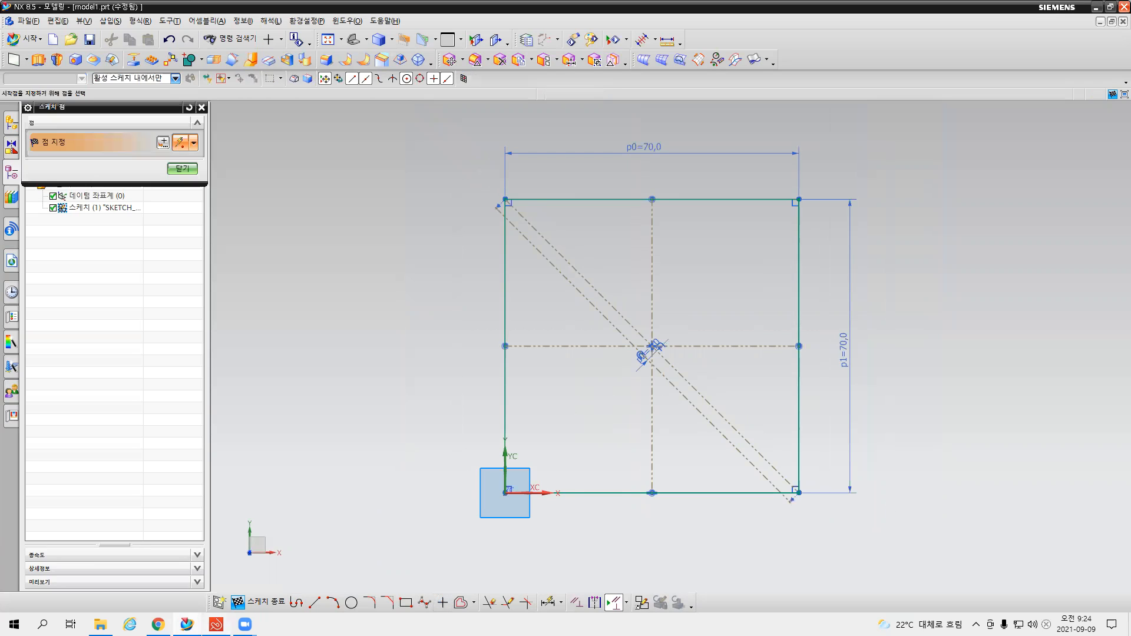
pyautogui.click(216, 625)
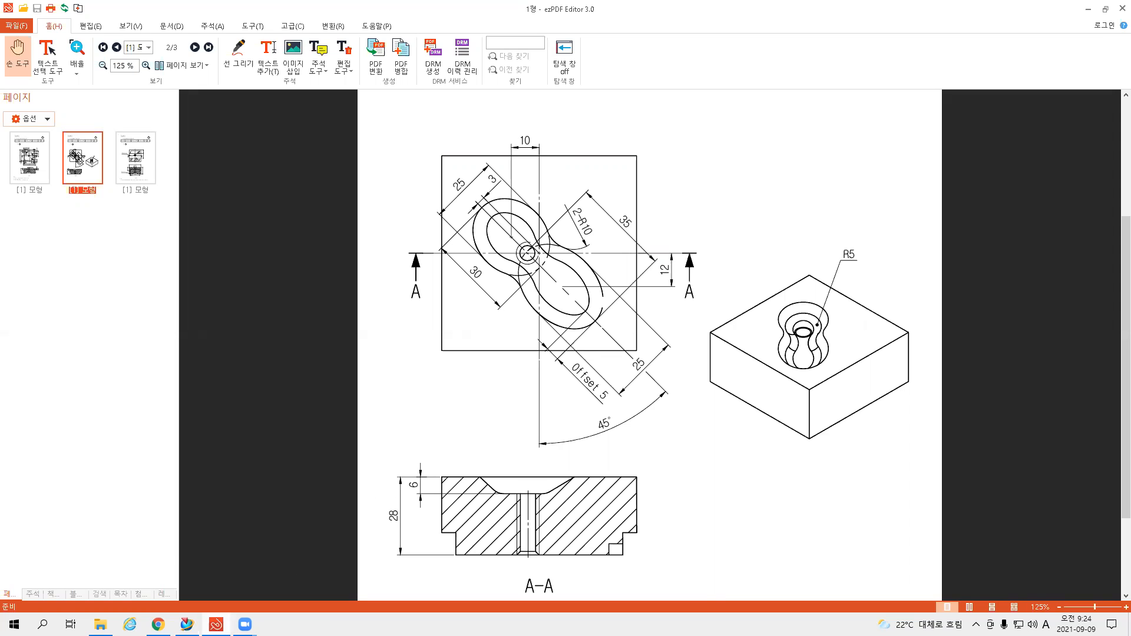
pyautogui.click(216, 624)
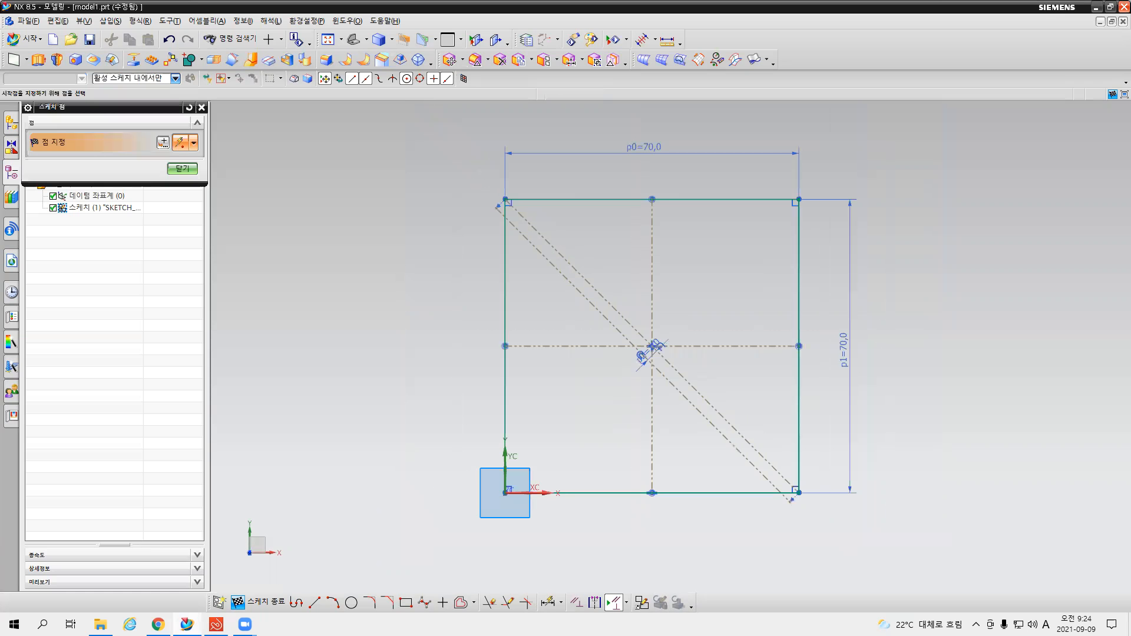
pyautogui.click(594, 309)
pyautogui.middleClick(426, 291)
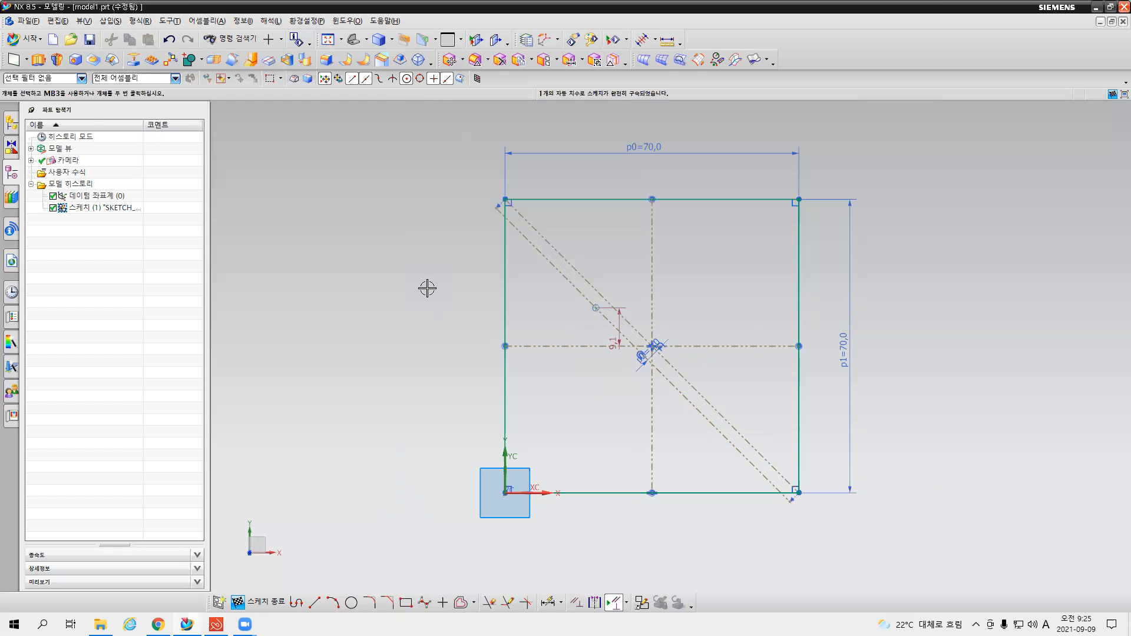
# Step: Dimension the point's horizontal distance from the vertical centre line as 10 mm
pyautogui.press('d')
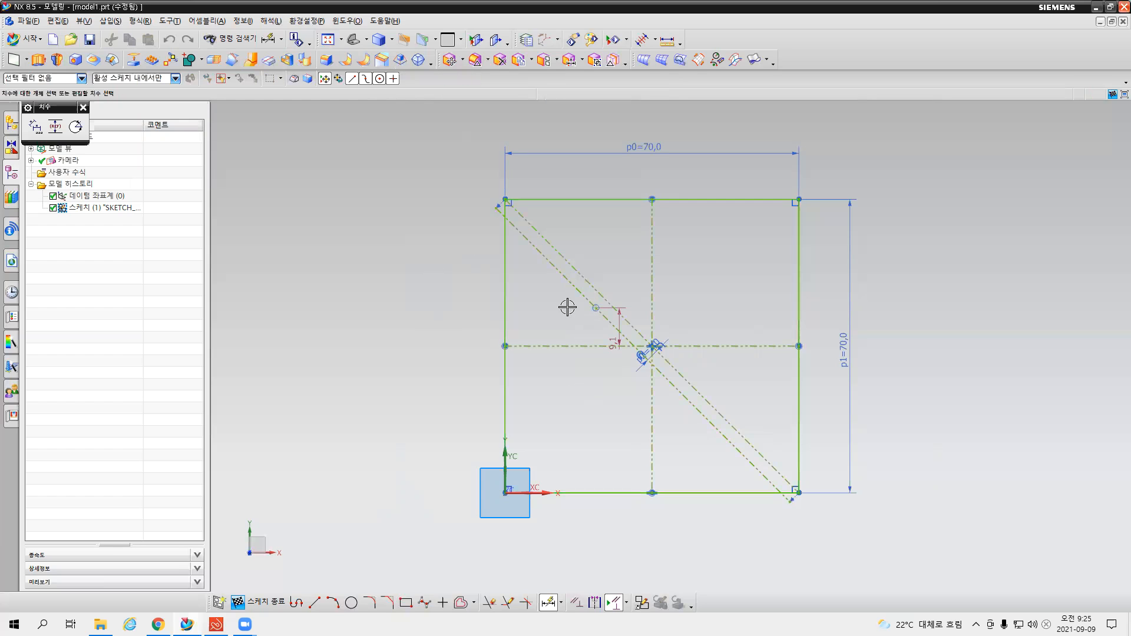
pyautogui.click(595, 308)
pyautogui.click(652, 259)
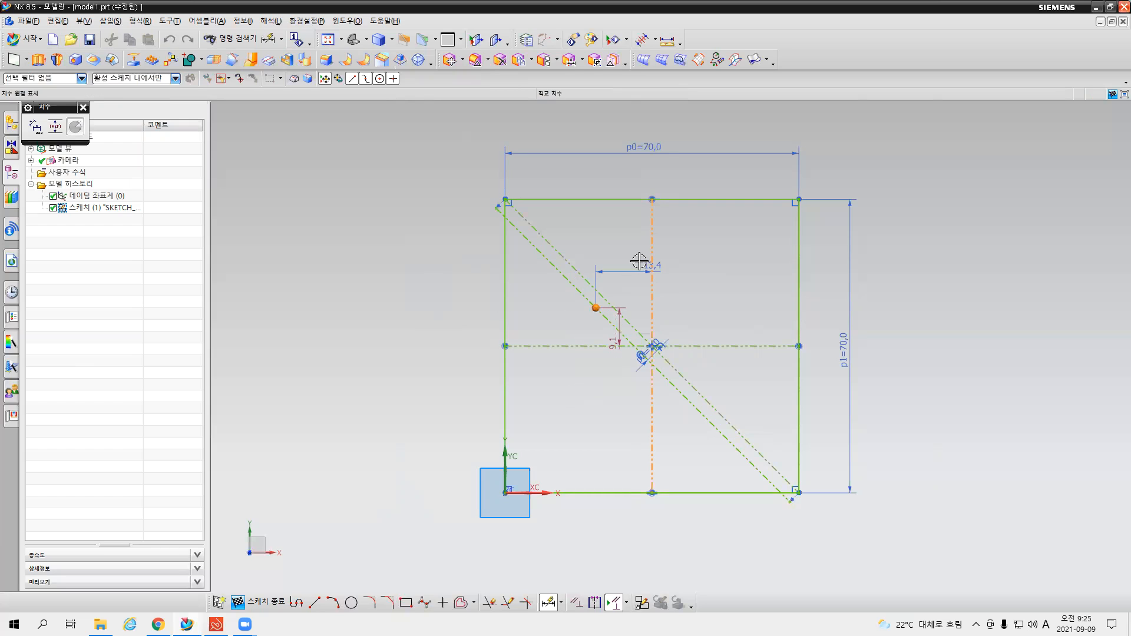
pyautogui.click(613, 224)
pyautogui.write('10')
pyautogui.press('Return')
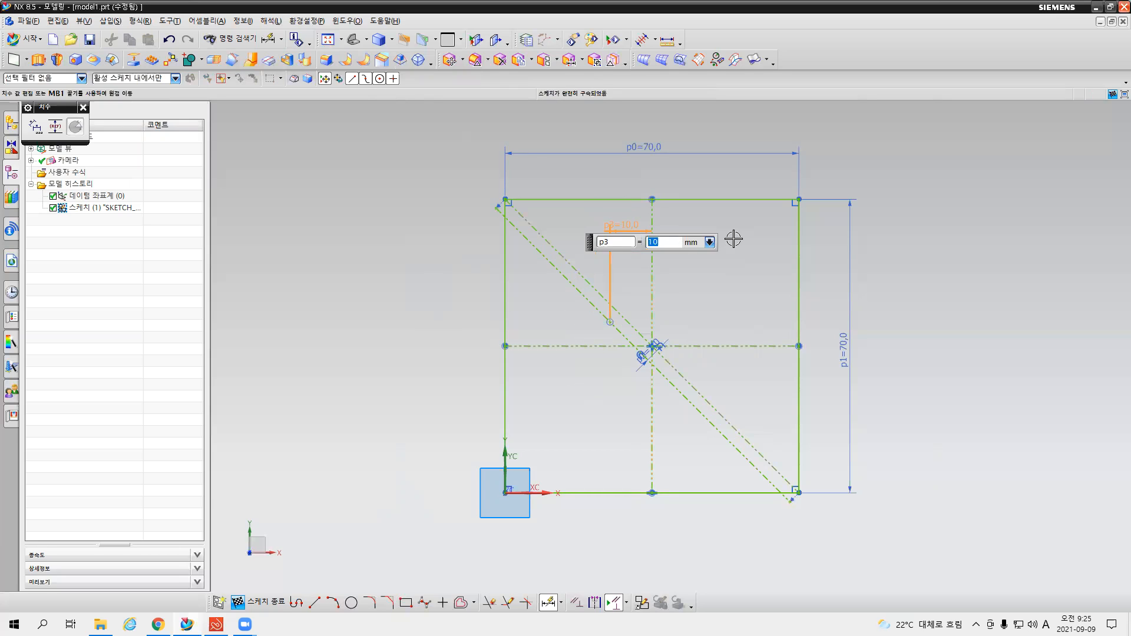
pyautogui.press('Escape')
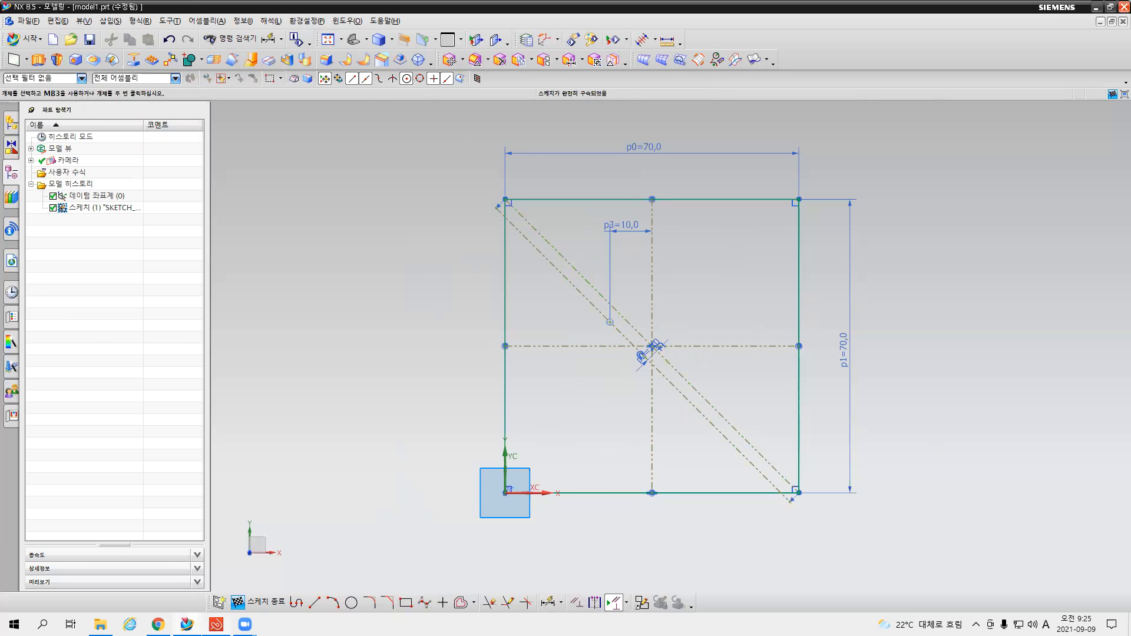
# Step: Check the second pocket centre in the PDF and place another NX sketch point on the offset diagonal, to the lower right of the square's centre
pyautogui.click(216, 625)
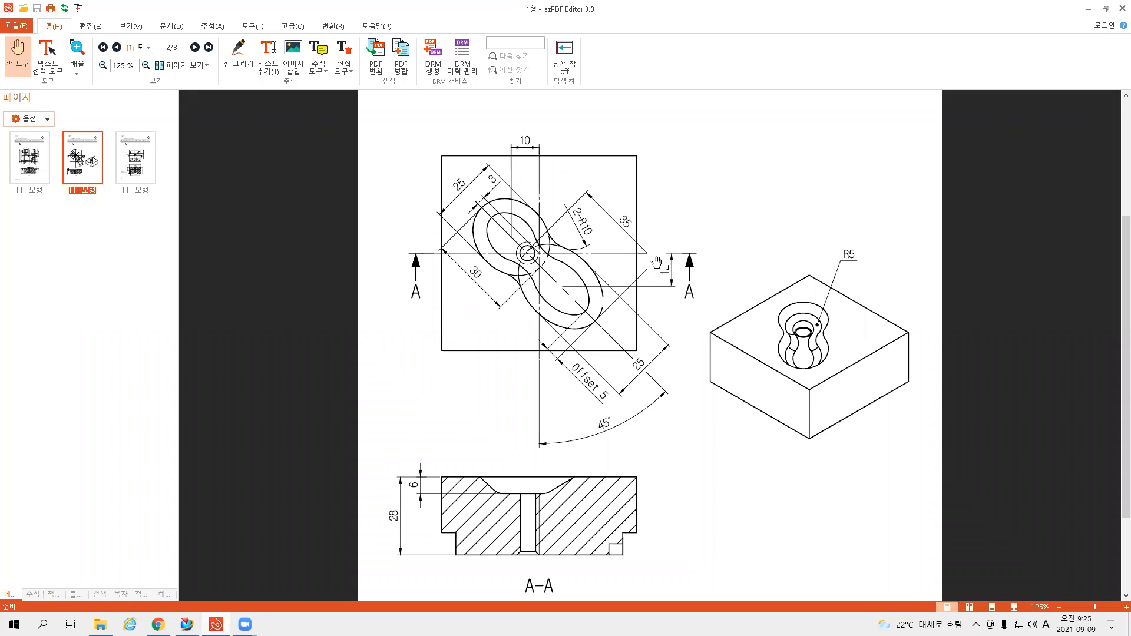
pyautogui.hotkey('alt', 'Tab')
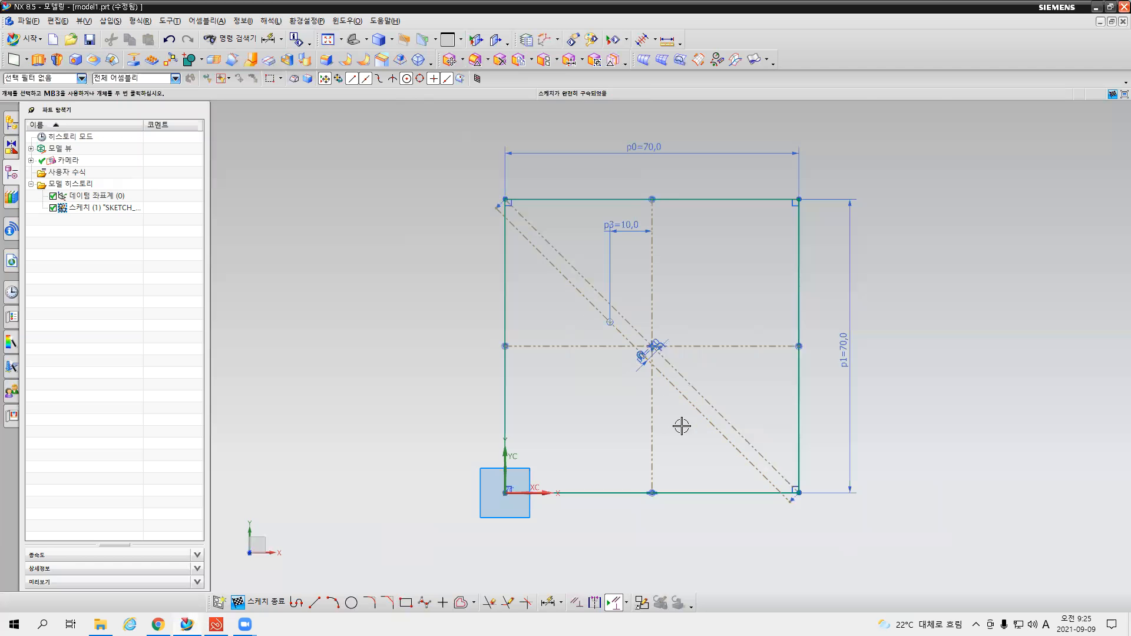
pyautogui.click(443, 603)
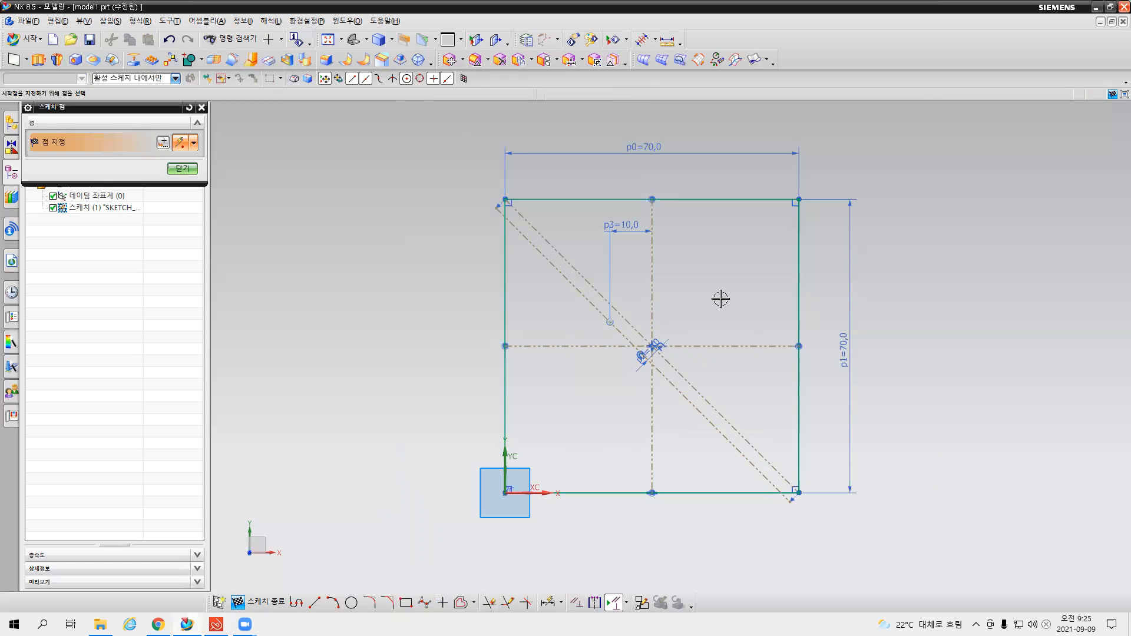
pyautogui.click(680, 391)
pyautogui.middleClick(952, 305)
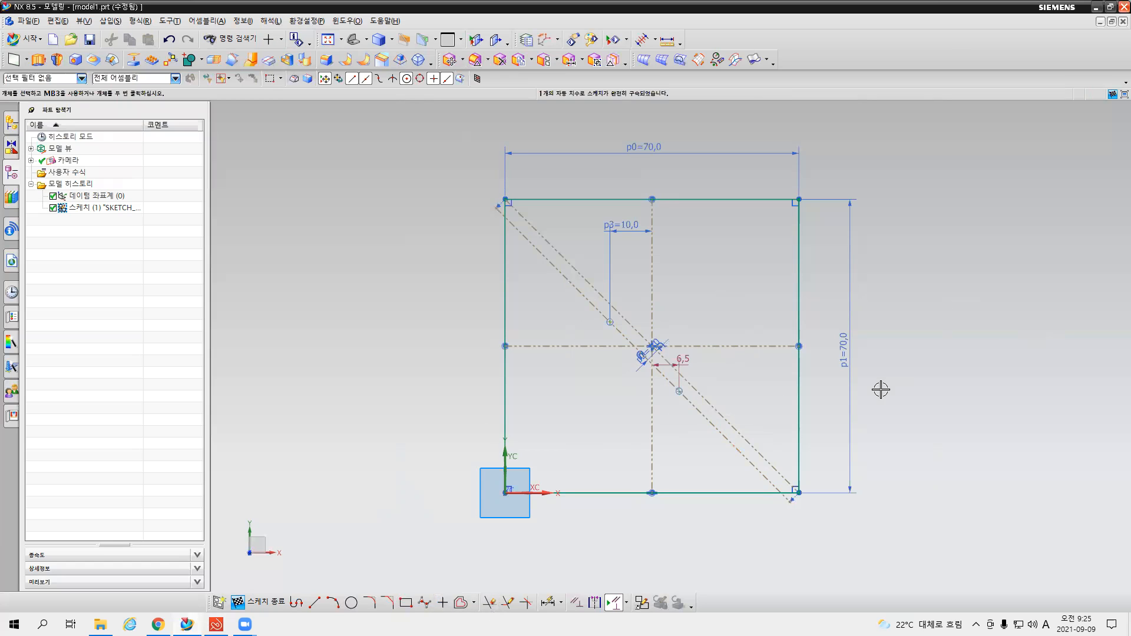
# Step: Dimension the lower point's vertical distance from the horizontal centre line as 12 mm
pyautogui.press('d')
pyautogui.click(680, 390)
pyautogui.click(698, 347)
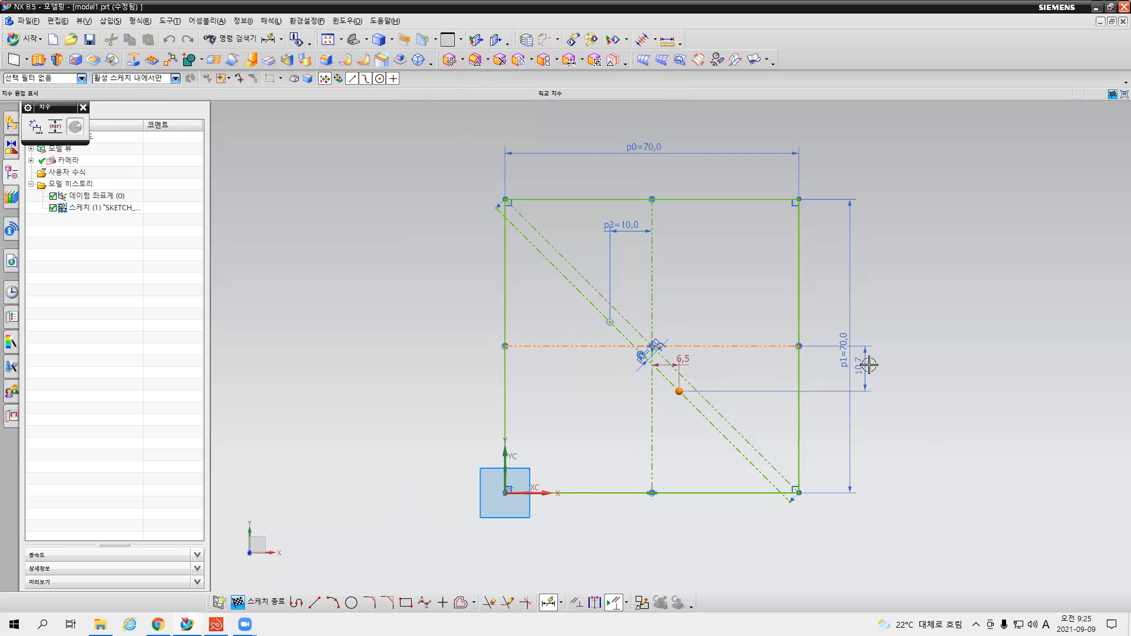
pyautogui.click(872, 364)
pyautogui.write('12')
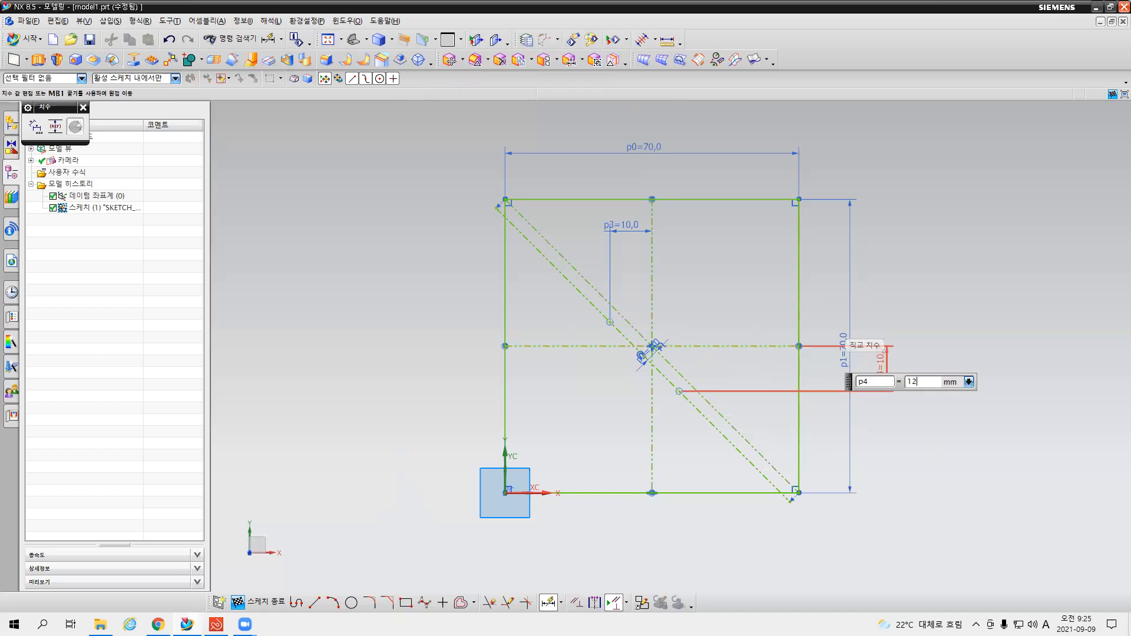
pyautogui.press('Return')
pyautogui.press('Escape')
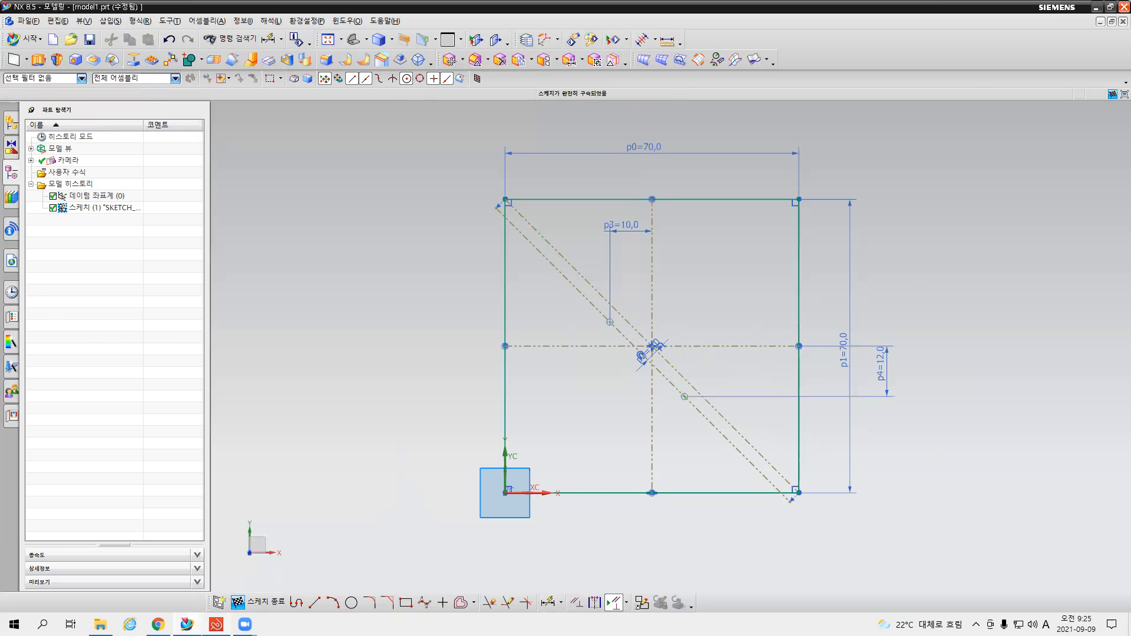
# Step: Check the ellipse dimensions in the PDF, return to NX, and find the sketch-curve Ellipse command by searching for "타원" and start it
pyautogui.hotkey('alt', 'Tab')
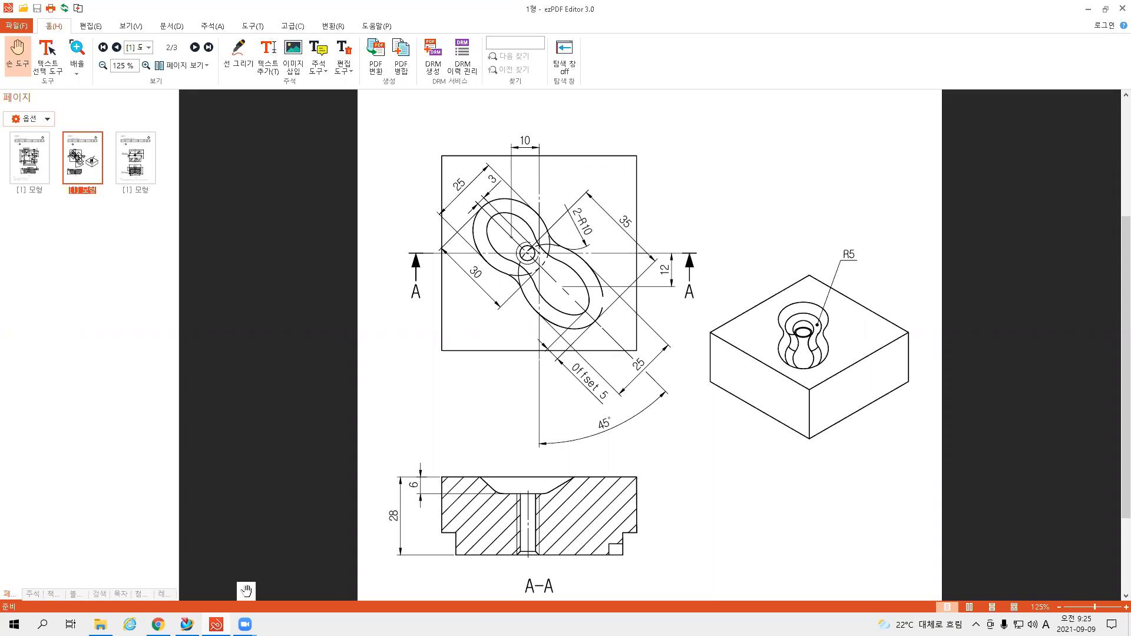
pyautogui.click(187, 625)
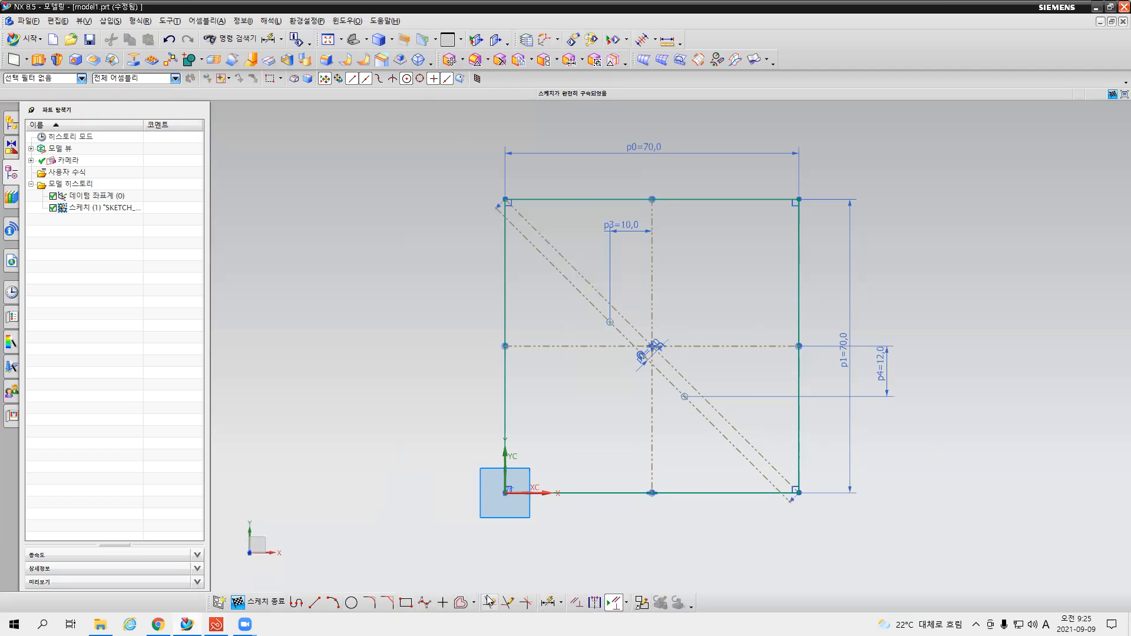
pyautogui.click(692, 605)
pyautogui.moveTo(690, 587)
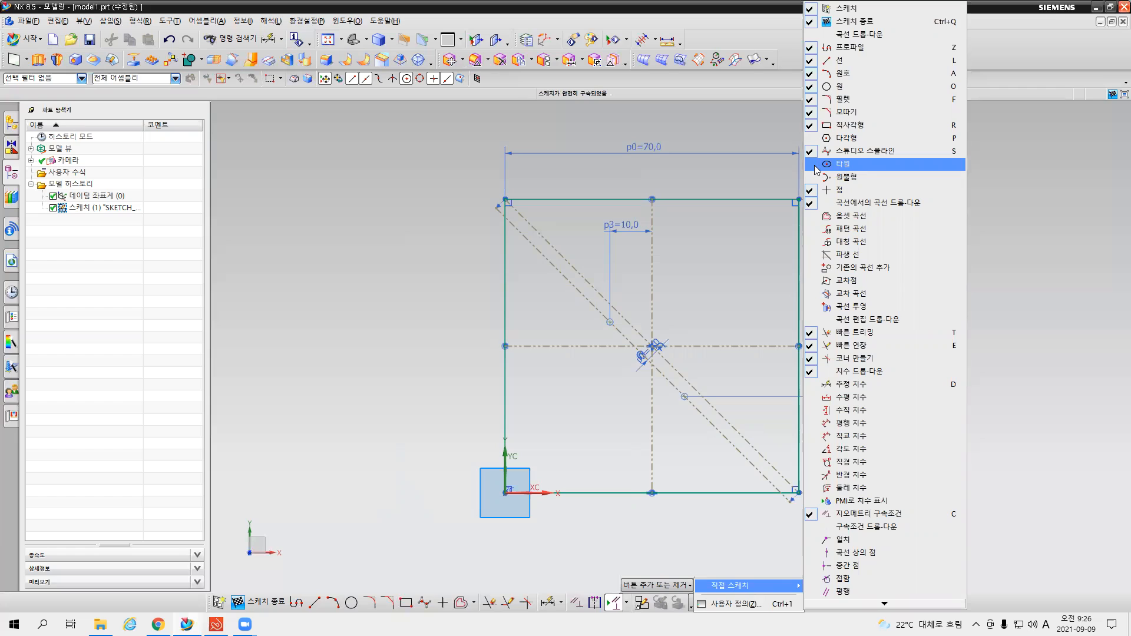
pyautogui.click(220, 40)
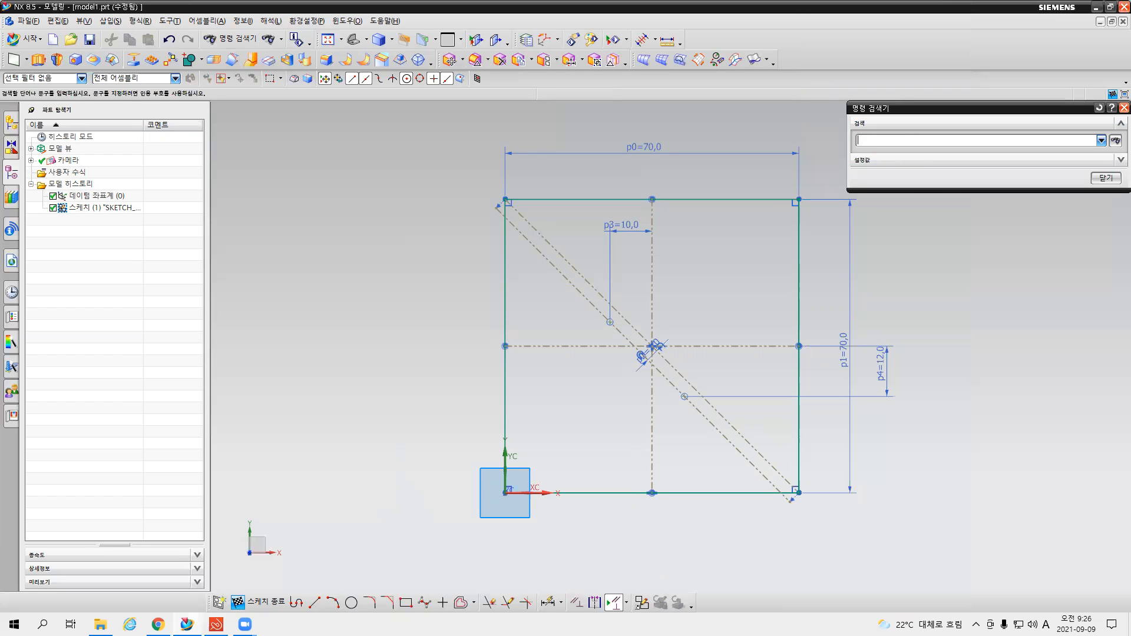
pyautogui.write('타원')
pyautogui.press('Return')
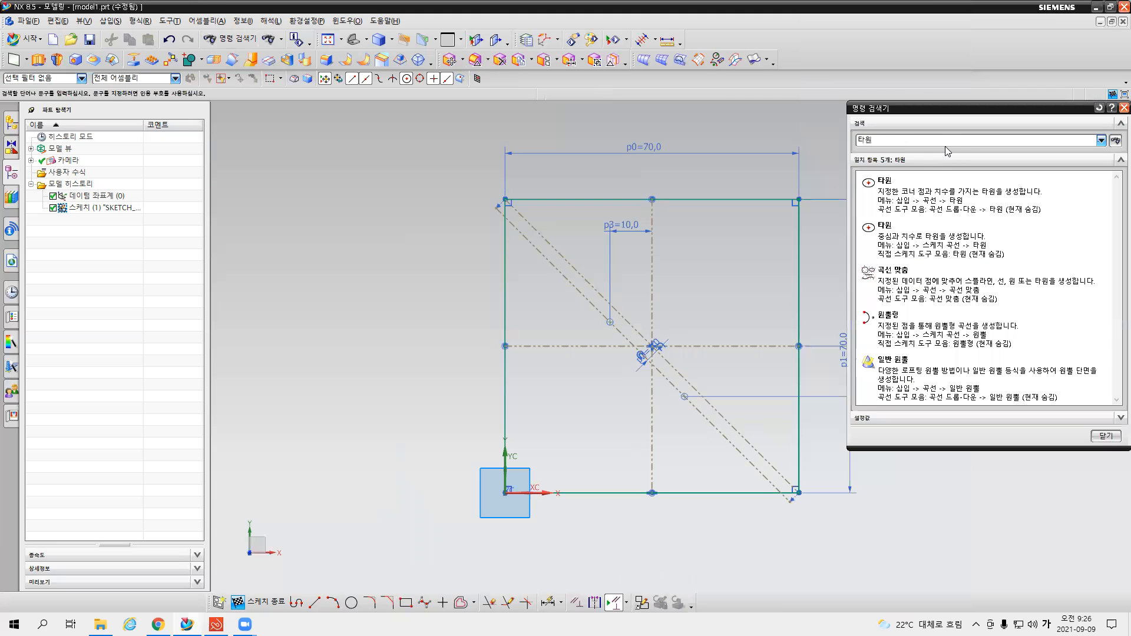
pyautogui.moveTo(913, 204)
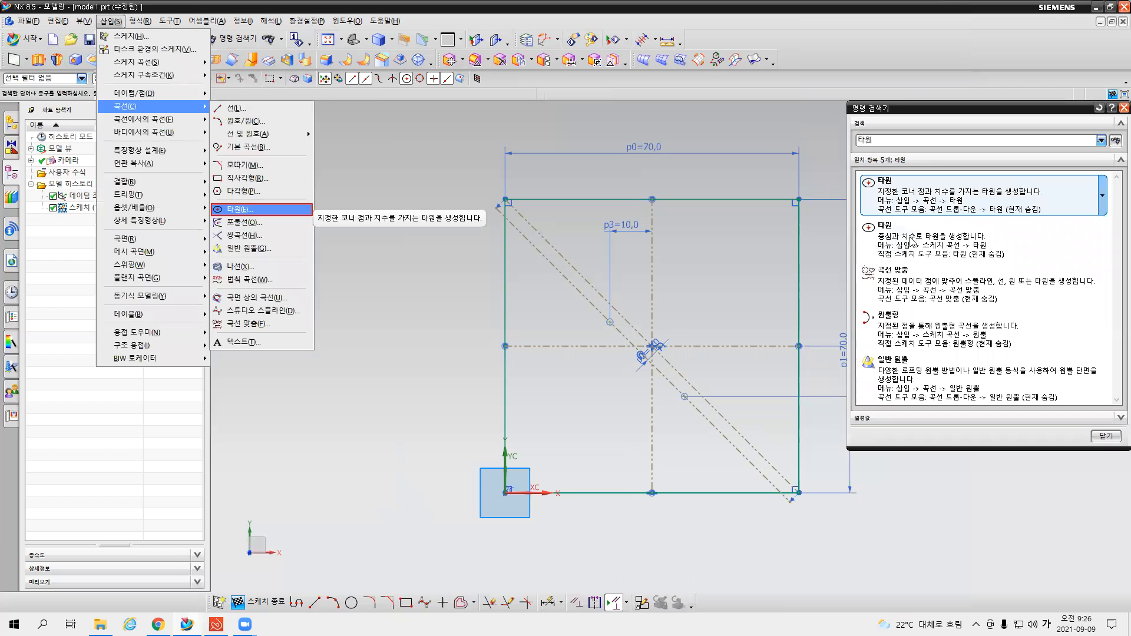
pyautogui.moveTo(913, 242)
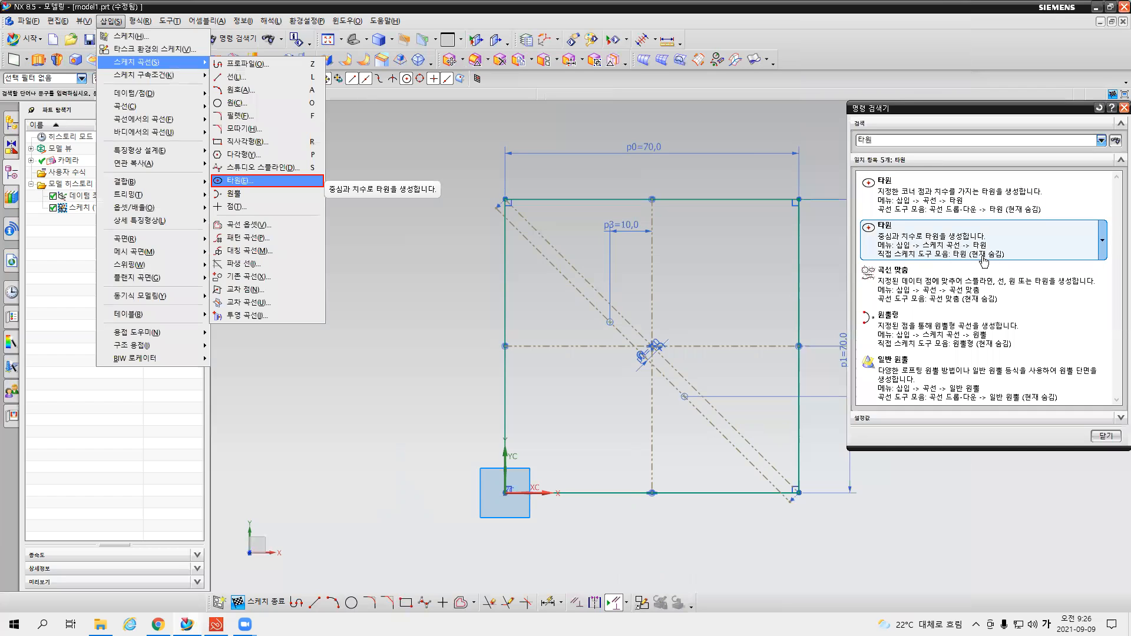
pyautogui.click(899, 240)
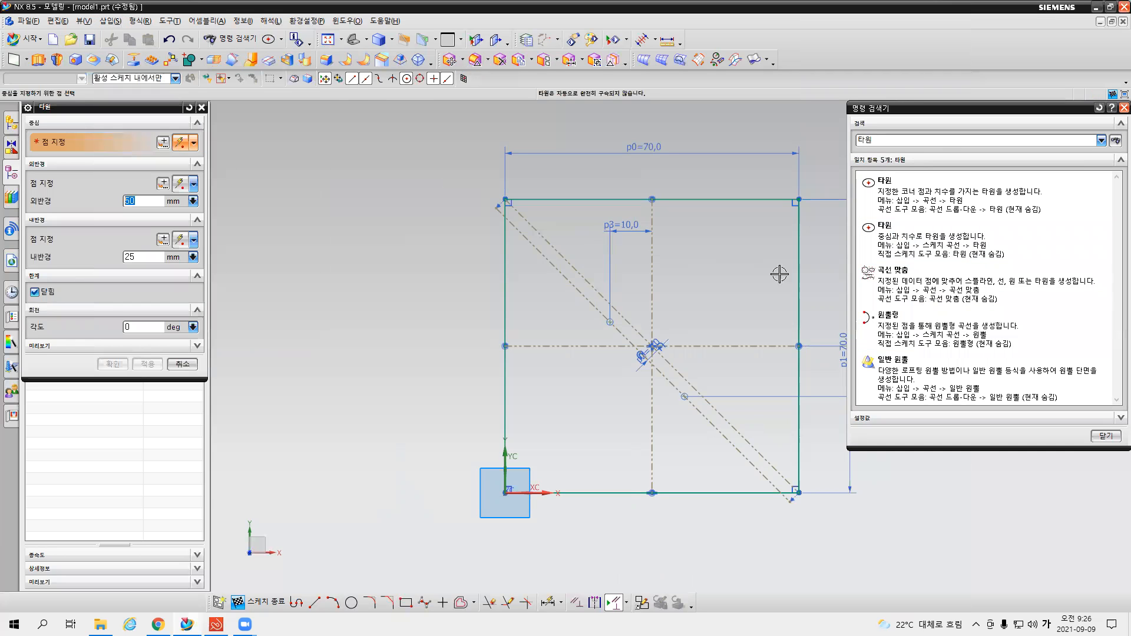
# Step: Close the command finder, centre the ellipse on the existing upper-left sketch point, and expand the preview options
pyautogui.click(1105, 436)
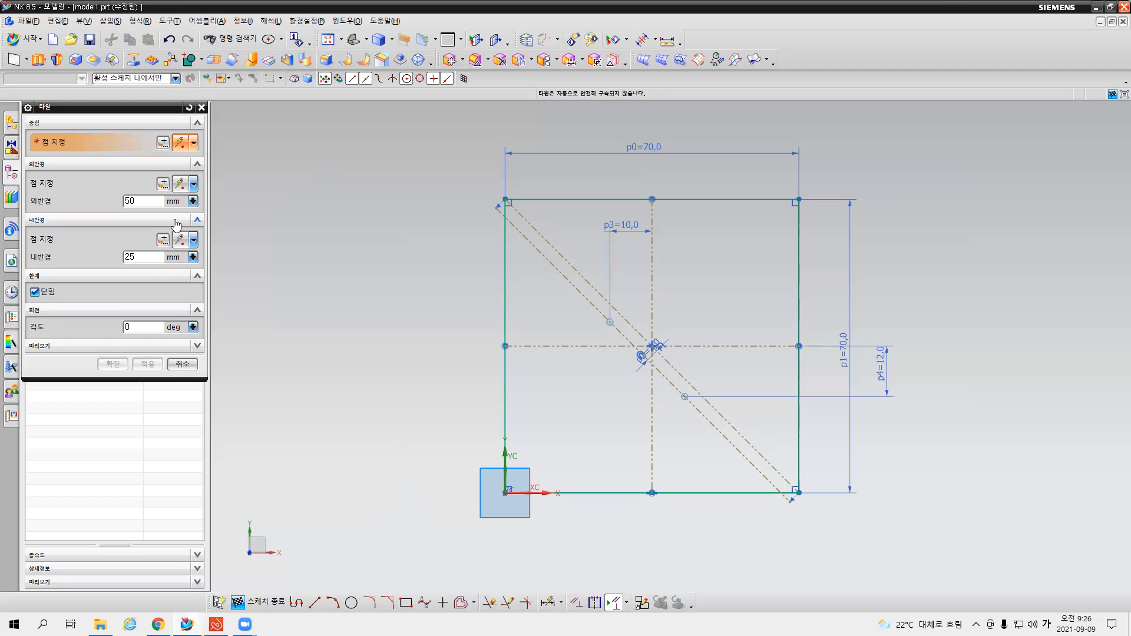
pyautogui.click(610, 320)
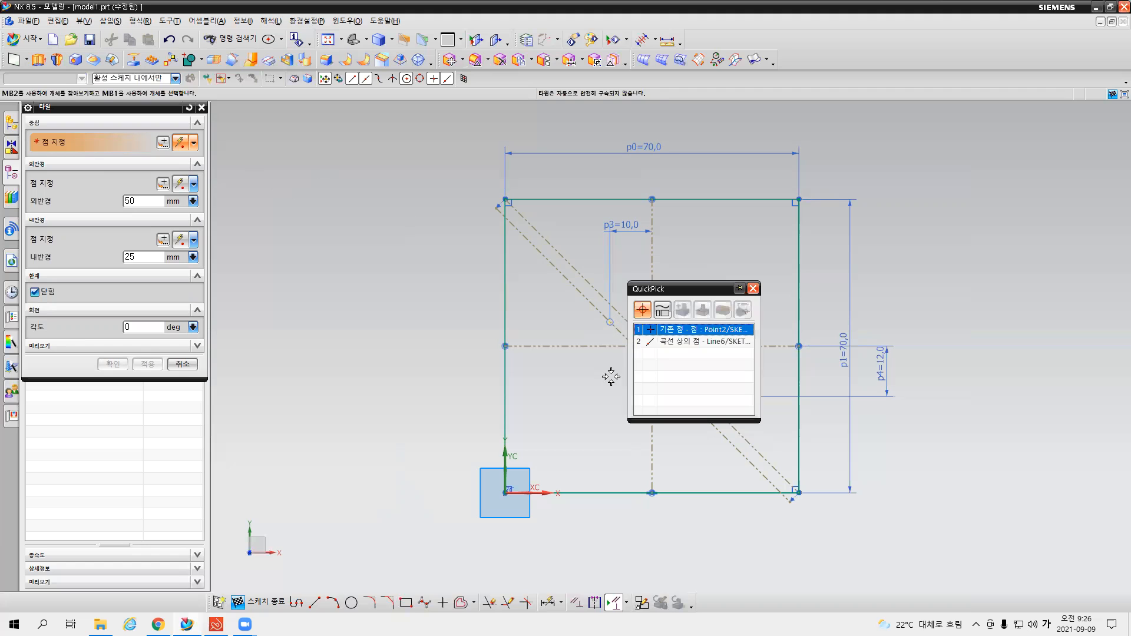
pyautogui.click(695, 331)
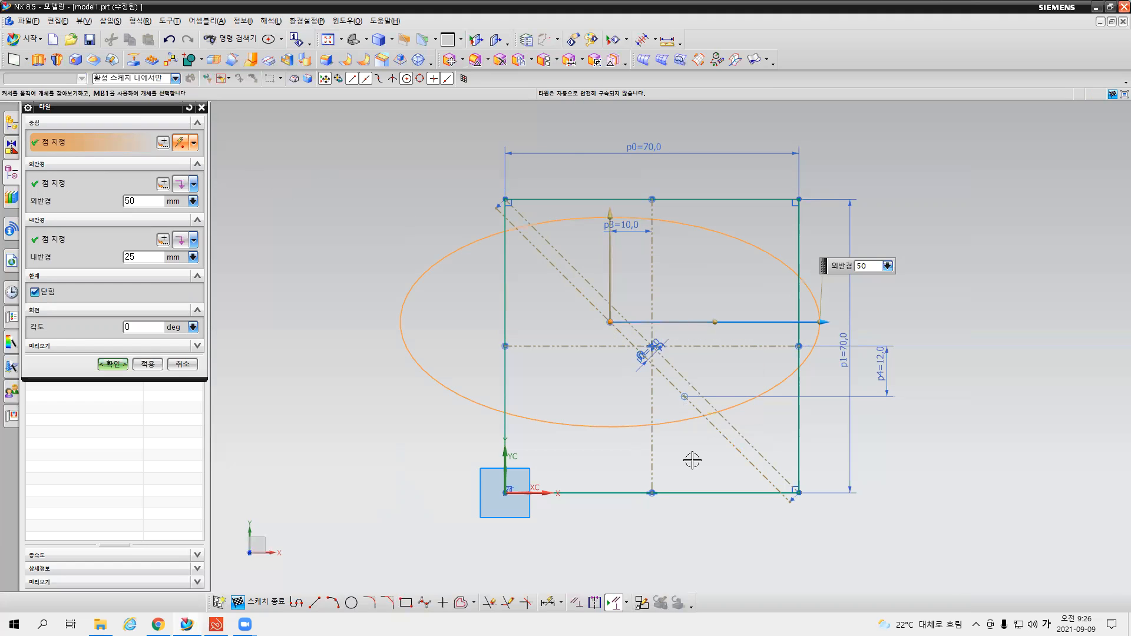
pyautogui.click(192, 348)
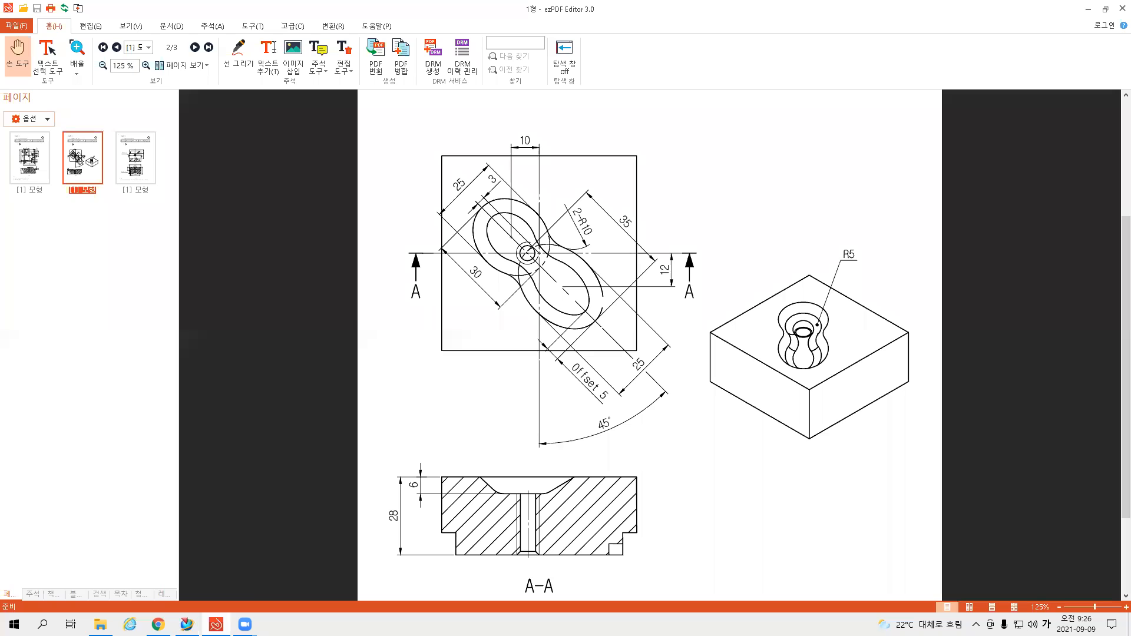
# Step: Check the first ellipse's size in the PDF, return to NX, set the major radius to 25 mm and minor radius to 30 mm, and preview it
pyautogui.click(216, 624)
pyautogui.click(186, 624)
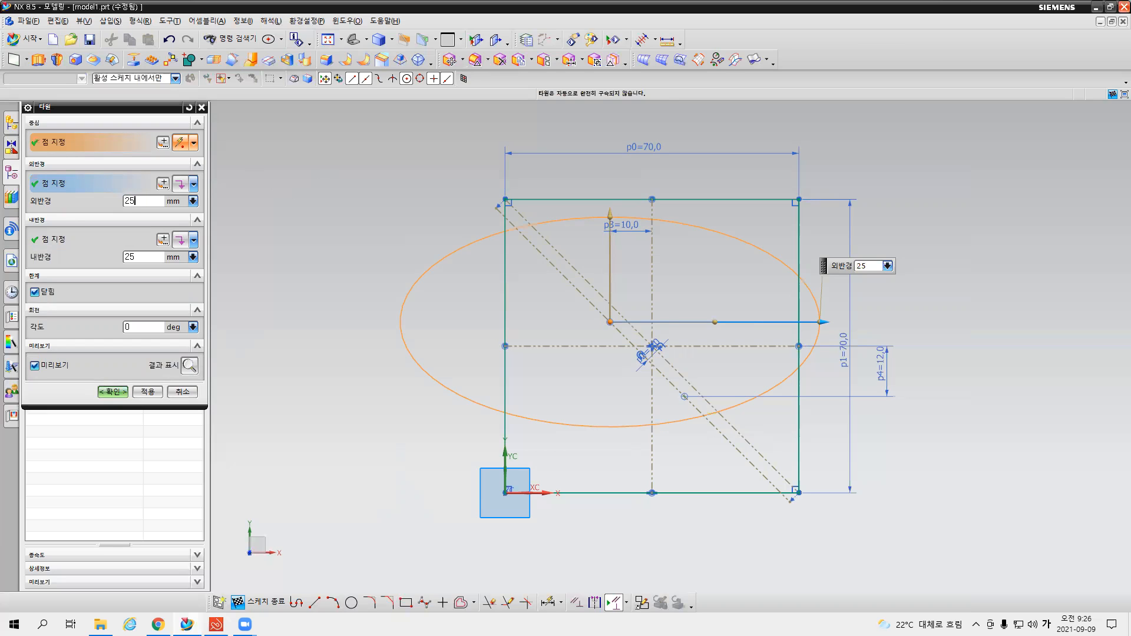
pyautogui.press('Tab')
pyautogui.write('3')
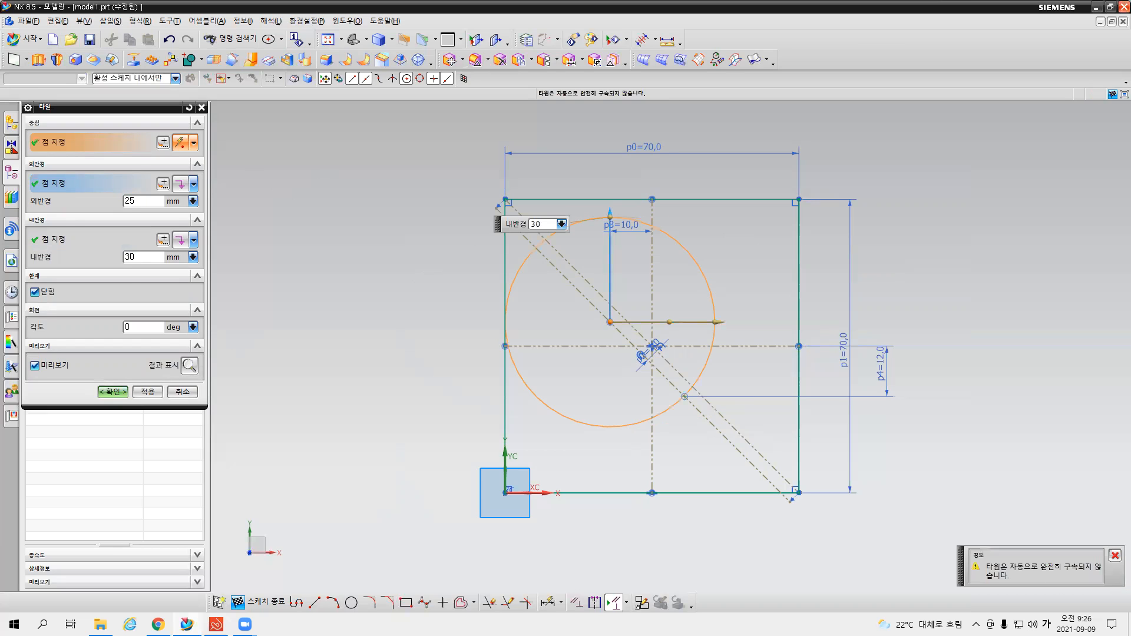
pyautogui.click(189, 365)
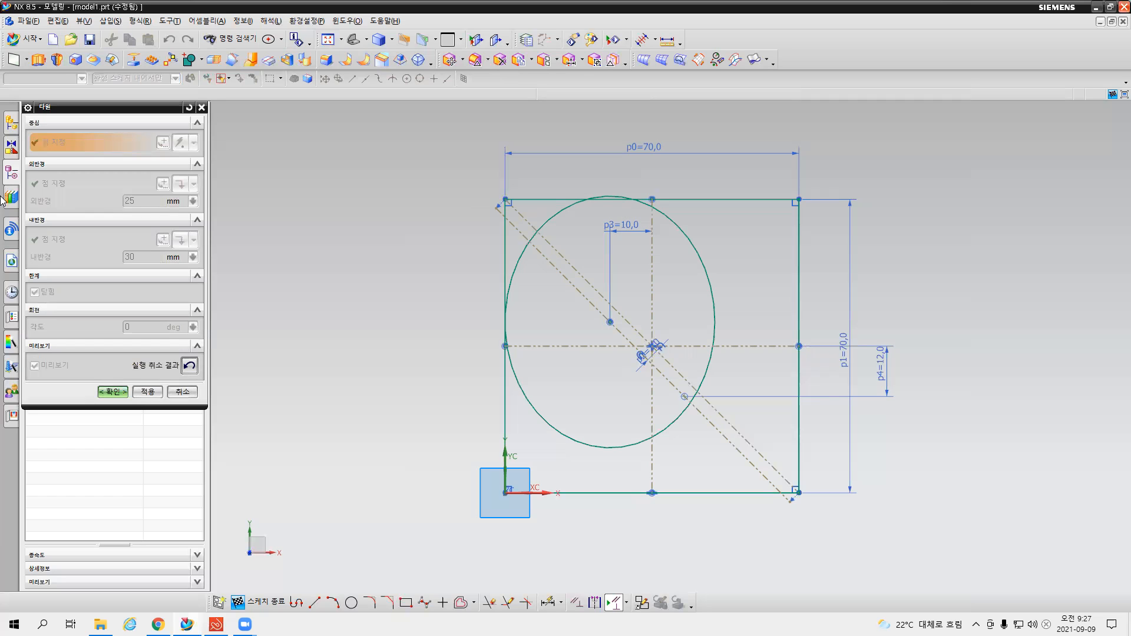
pyautogui.click(189, 365)
# Step: Change the first ellipse's major radius to 25/2 mm and minor radius to 30/2 mm, and preview the result
pyautogui.click(153, 202)
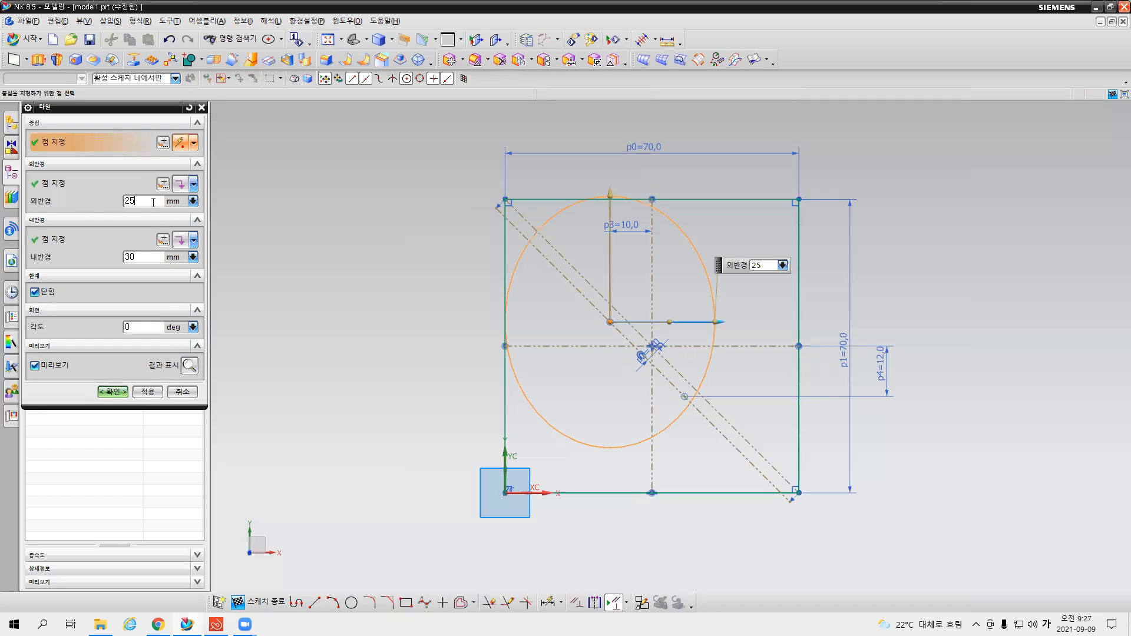
pyautogui.write('/2')
pyautogui.click(149, 258)
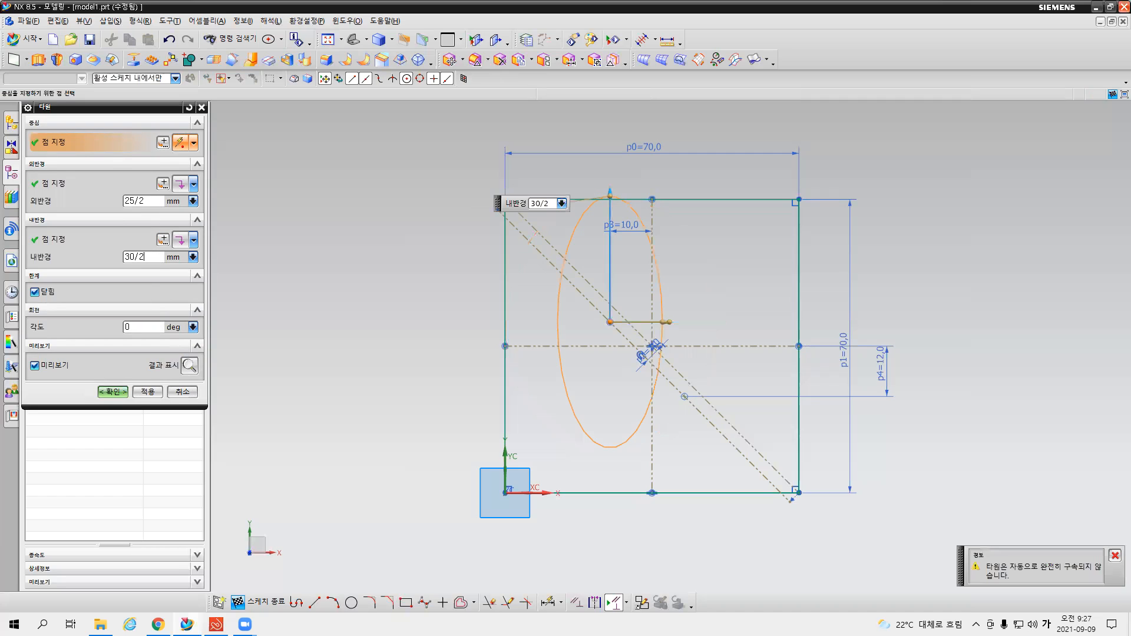
pyautogui.click(189, 366)
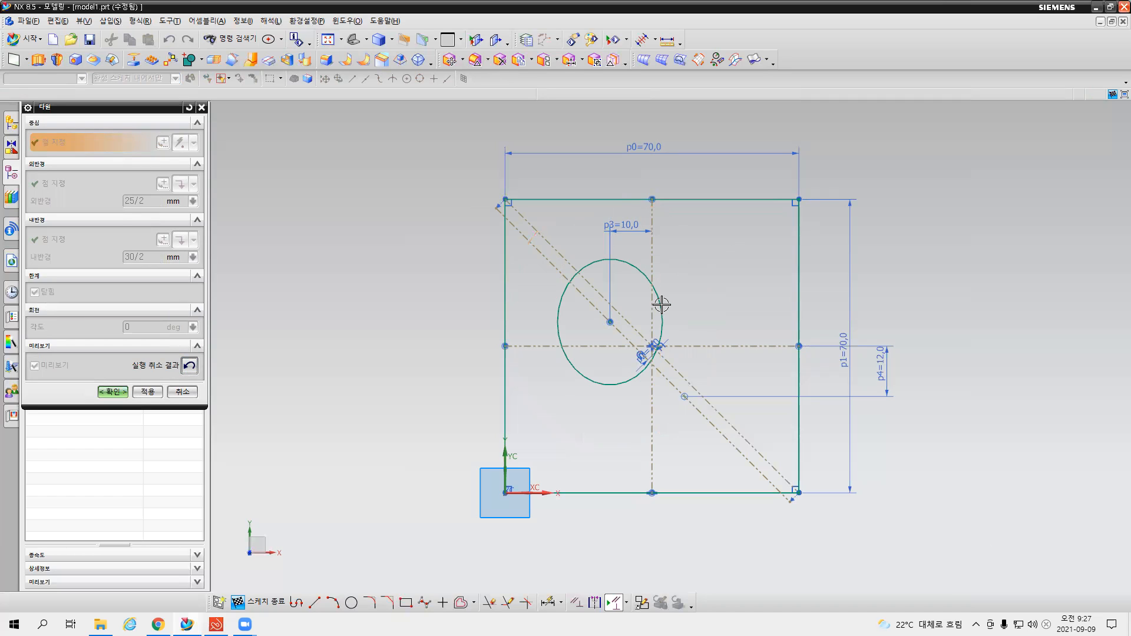
pyautogui.click(189, 366)
# Step: Rotate the first ellipse by 45 degrees, preview it, and apply it while keeping the Ellipse command open
pyautogui.click(155, 328)
pyautogui.write('45')
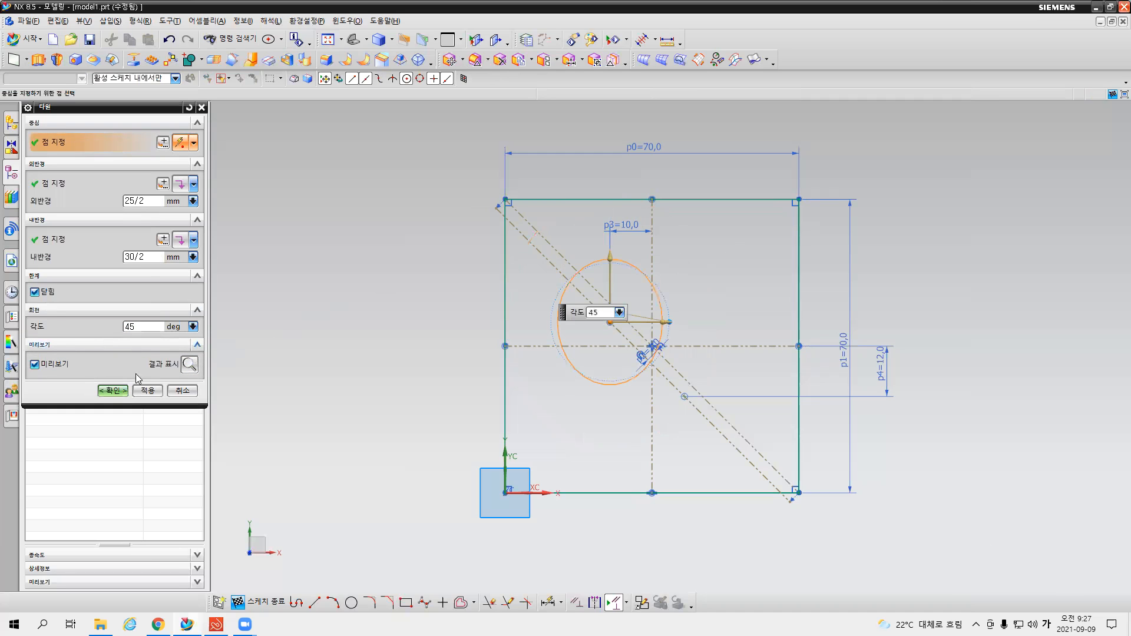
pyautogui.click(189, 365)
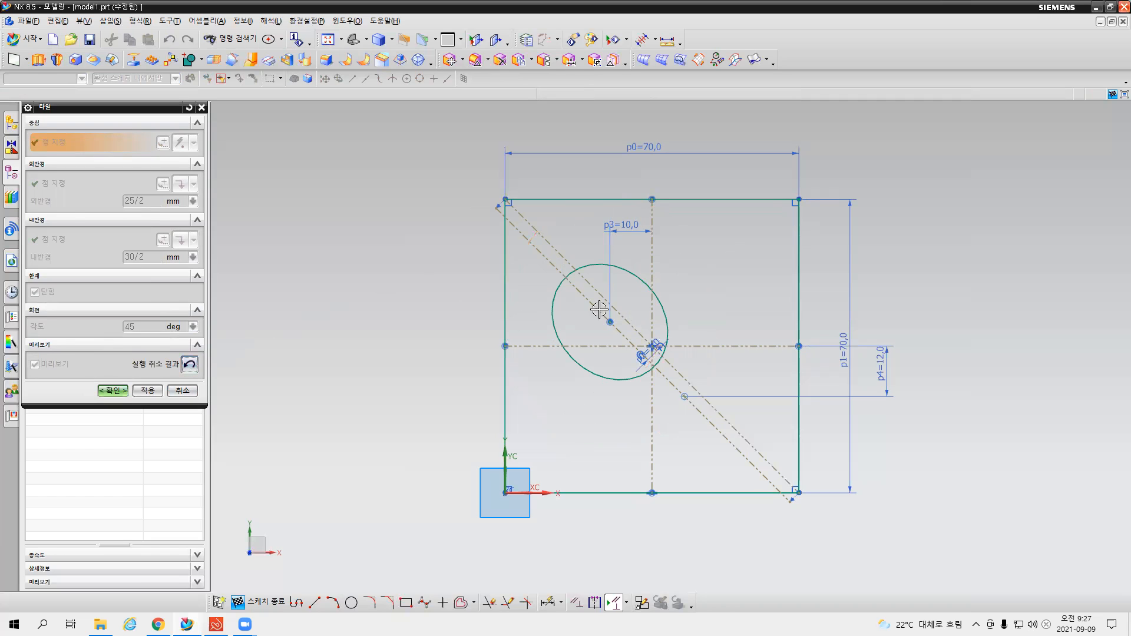
pyautogui.click(147, 392)
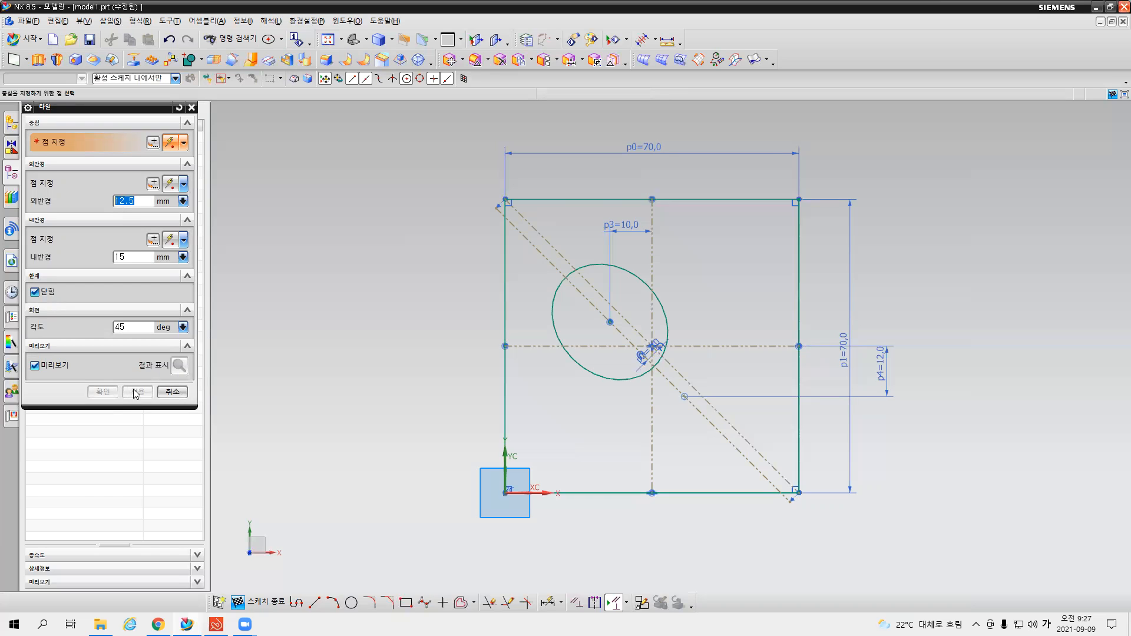
# Step: Centre a second ellipse on the lower-right sketch point, check its size in the PDF, and try a major radius of 35/2 mm in the preview
pyautogui.click(685, 396)
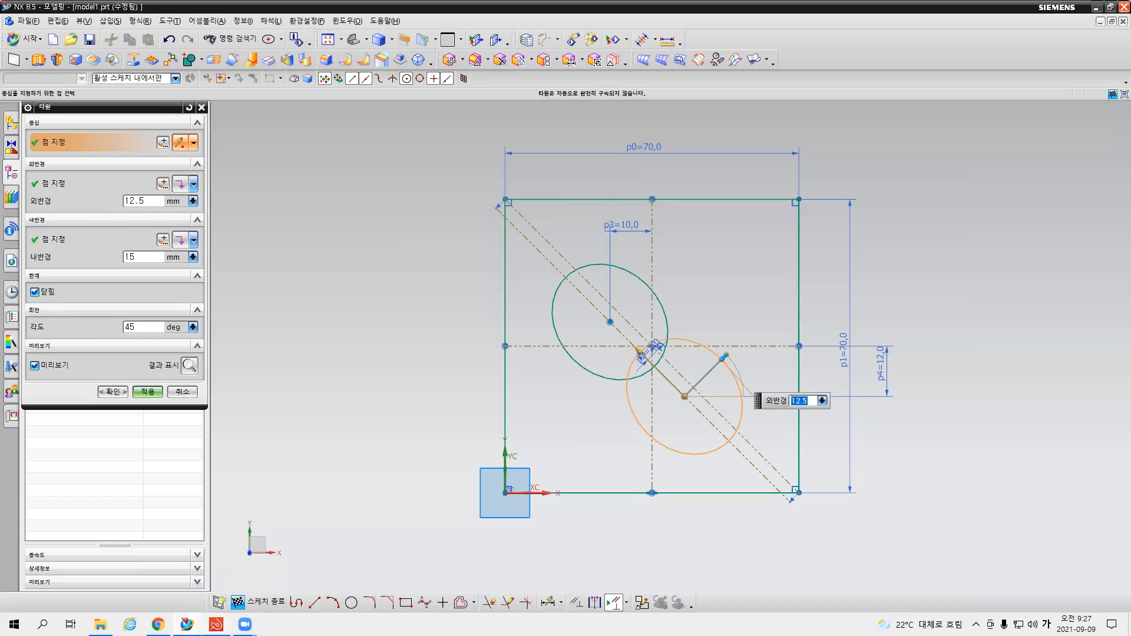
pyautogui.hotkey('alt', 'Tab')
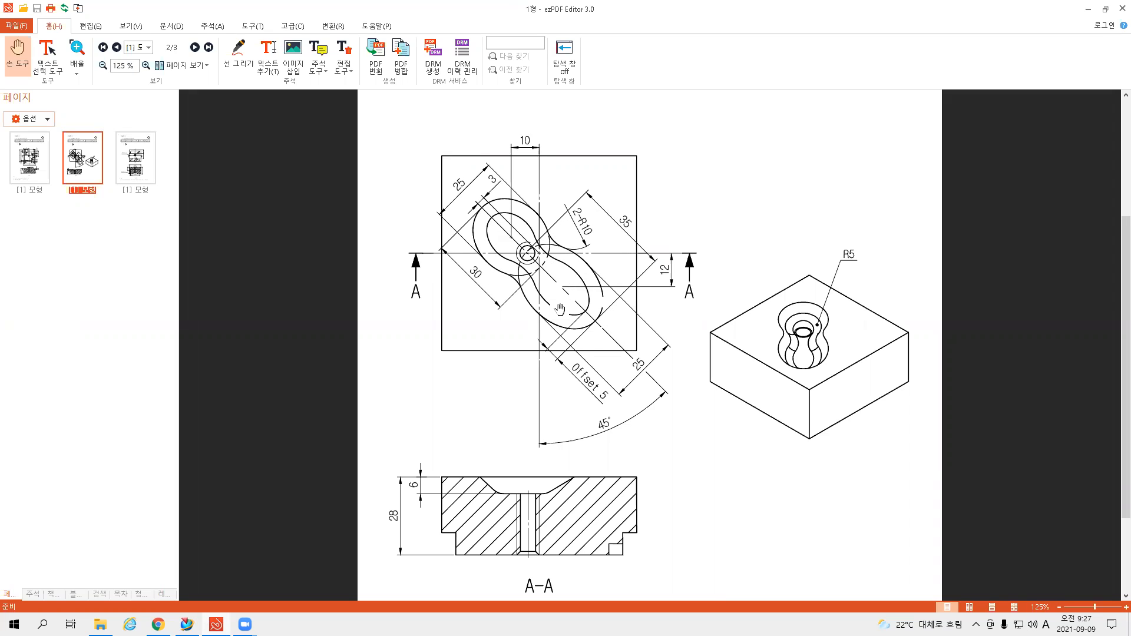
pyautogui.hotkey('alt', 'Tab')
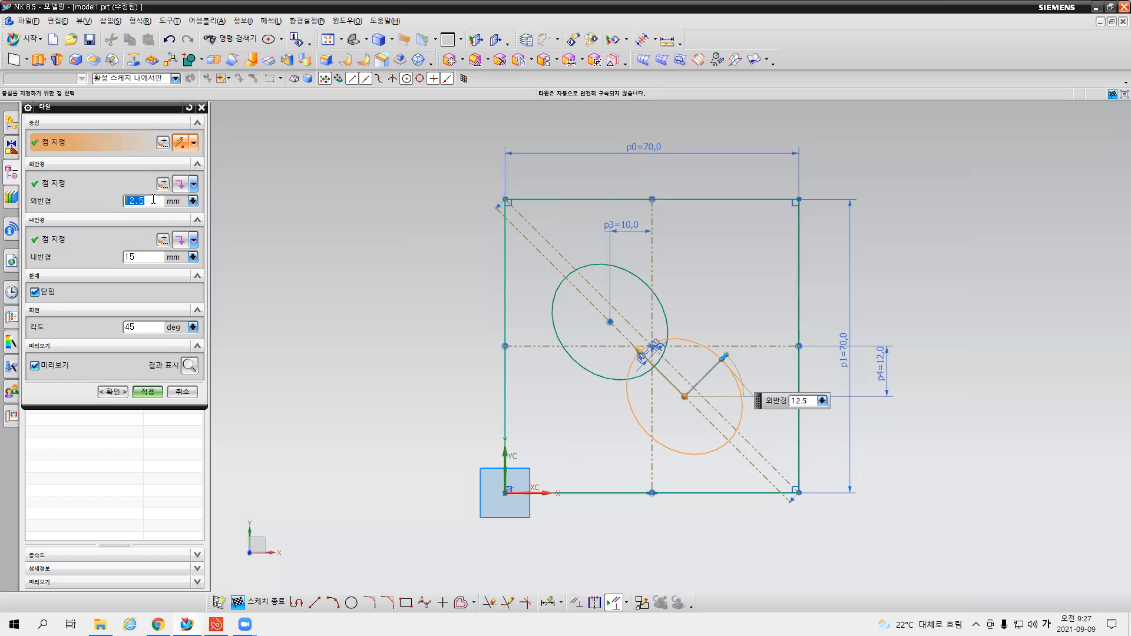
pyautogui.write('35/2')
pyautogui.click(189, 365)
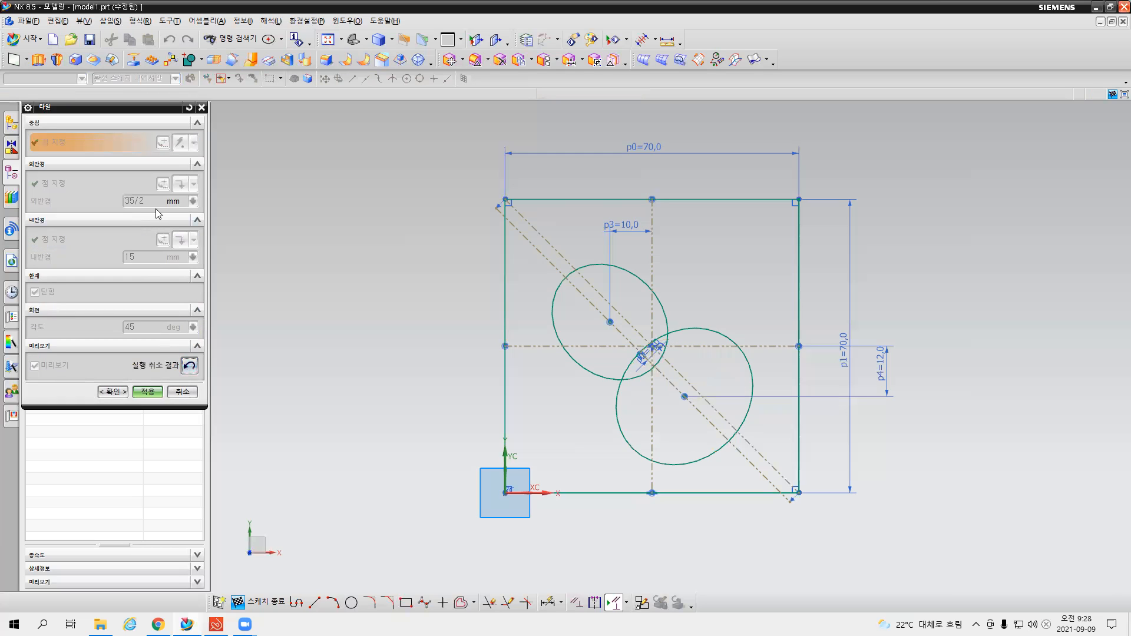
pyautogui.click(189, 367)
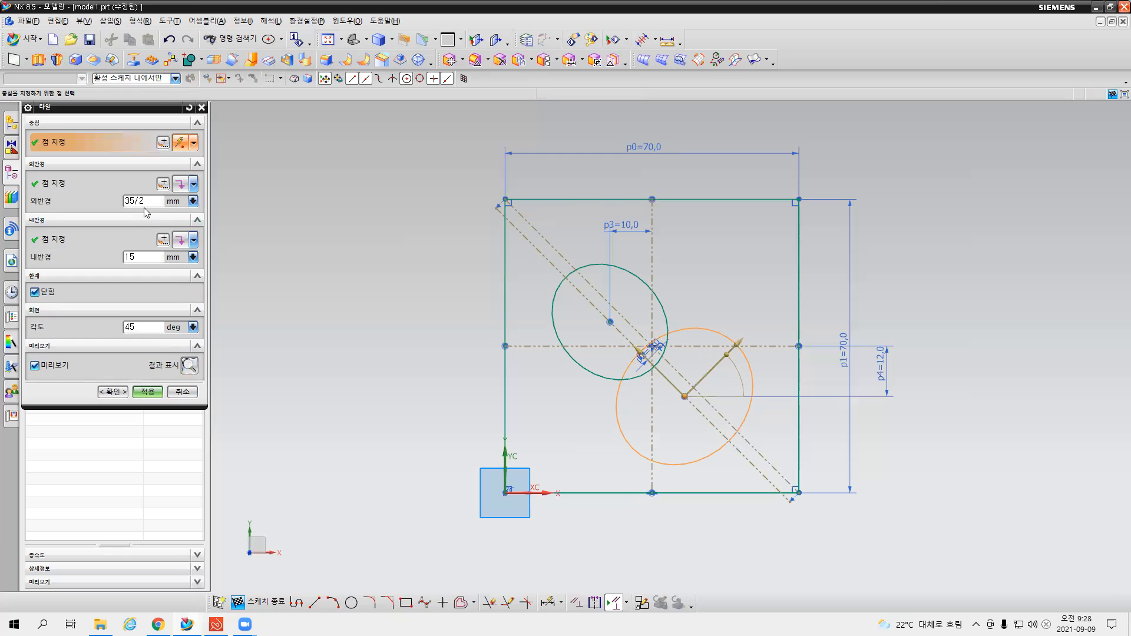
# Step: Set the second ellipse's major radius to 25/2 mm and minor radius to 35/2 mm, keep the 45-degree rotation, and create it
pyautogui.moveTo(145, 202); pyautogui.dragTo(60, 206)
pyautogui.write('2')
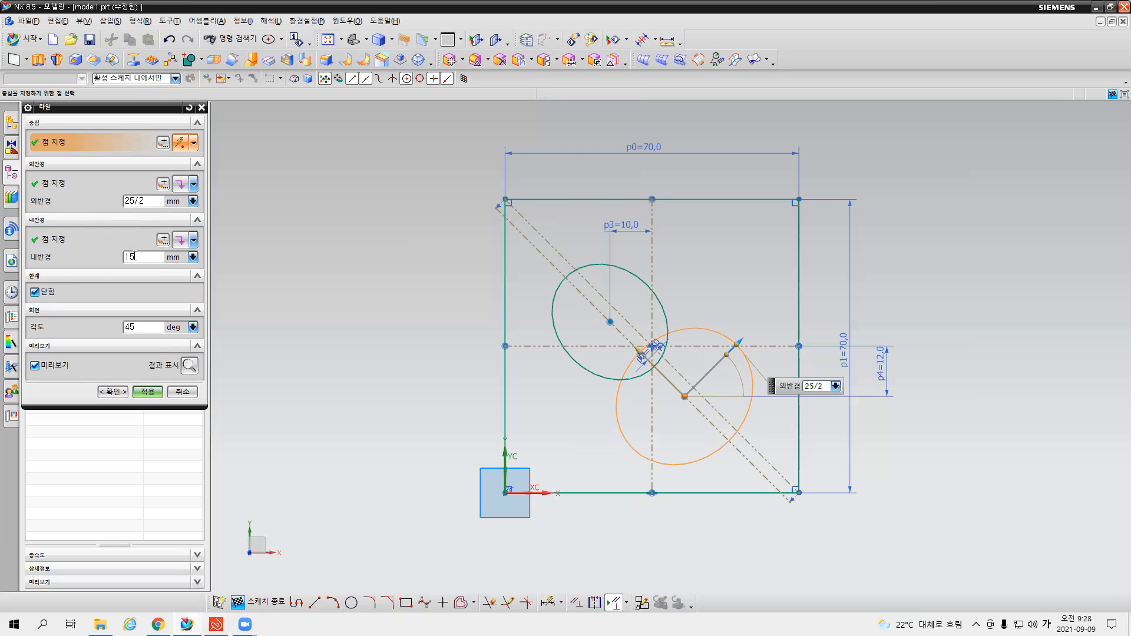
pyautogui.press('Return')
pyautogui.write('35/2')
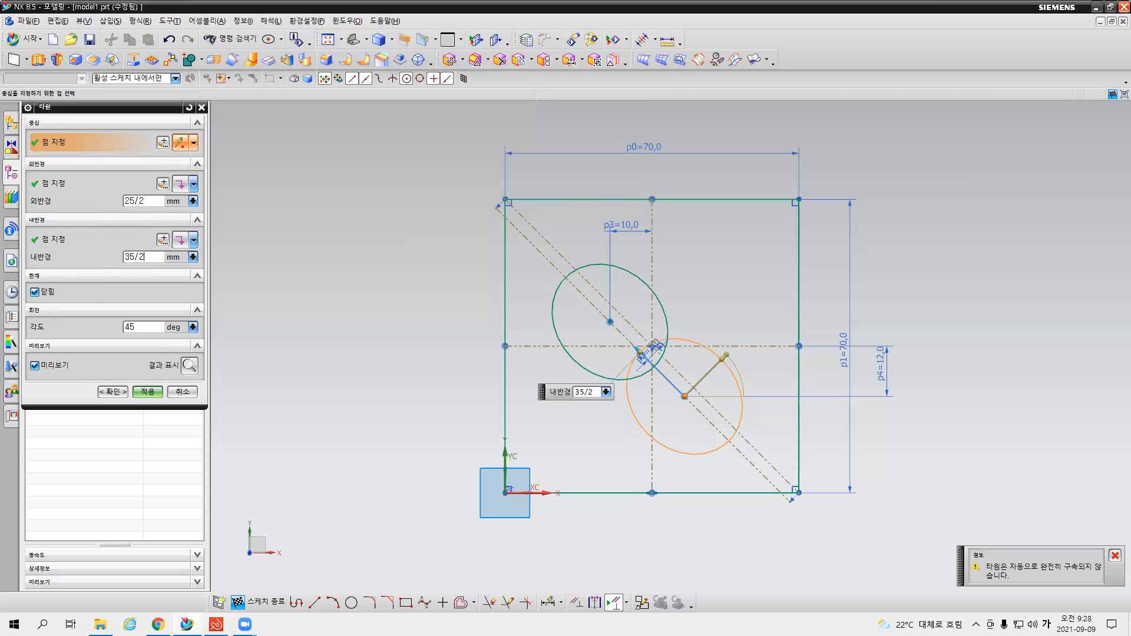
pyautogui.click(145, 328)
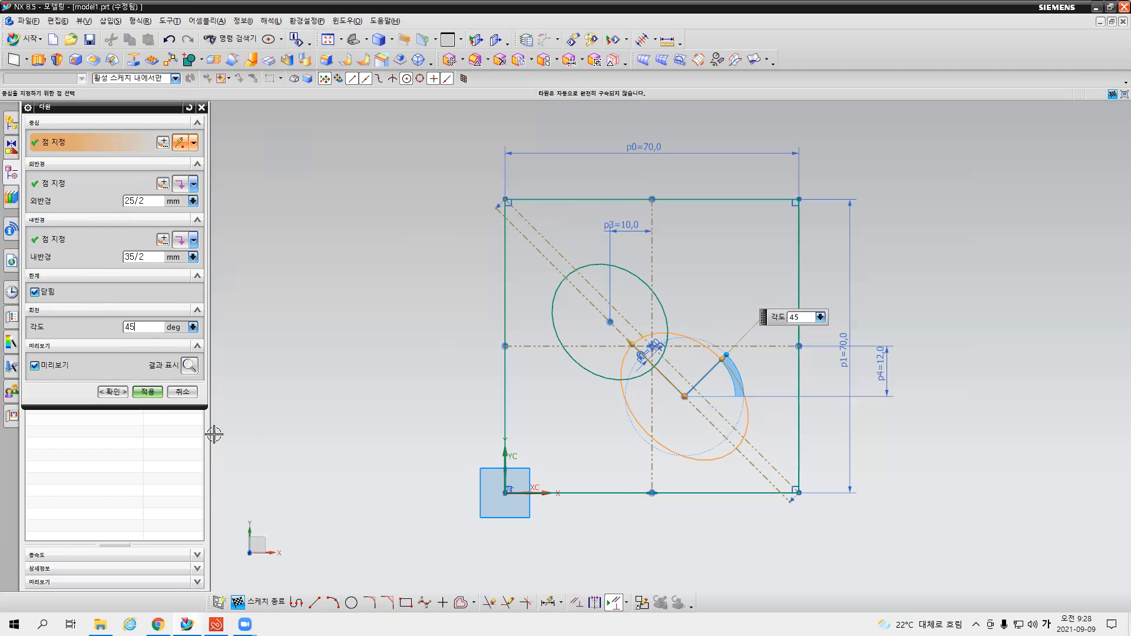
pyautogui.click(113, 392)
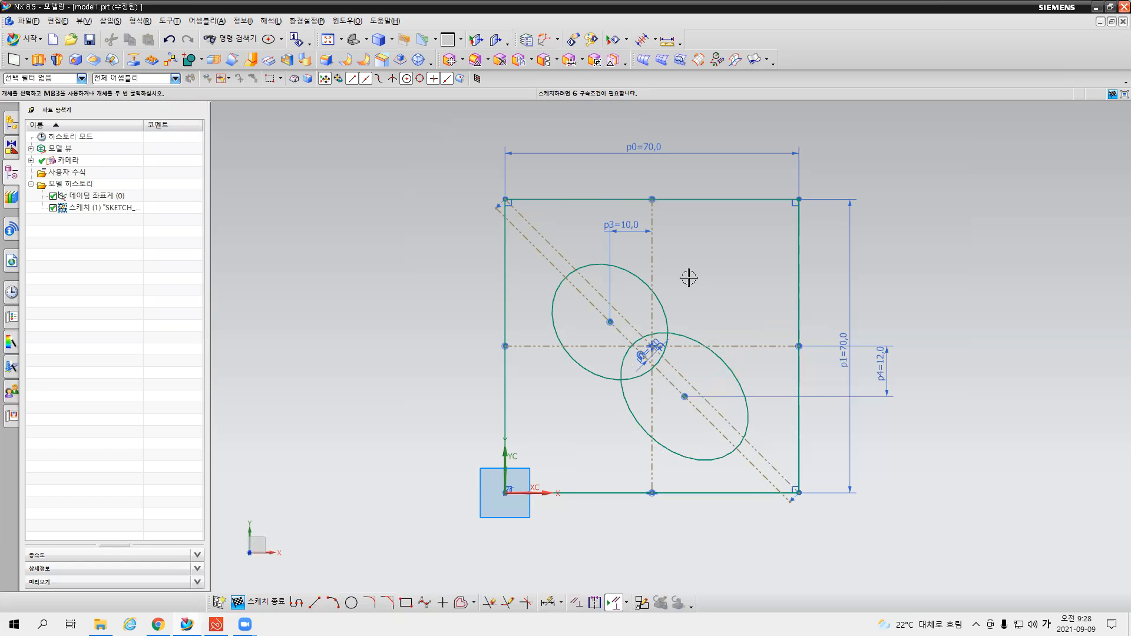
# Step: Start Quick Trim, try both ellipses as its boundary curves, and reset the command's selections
pyautogui.scroll(1, 687, 277)
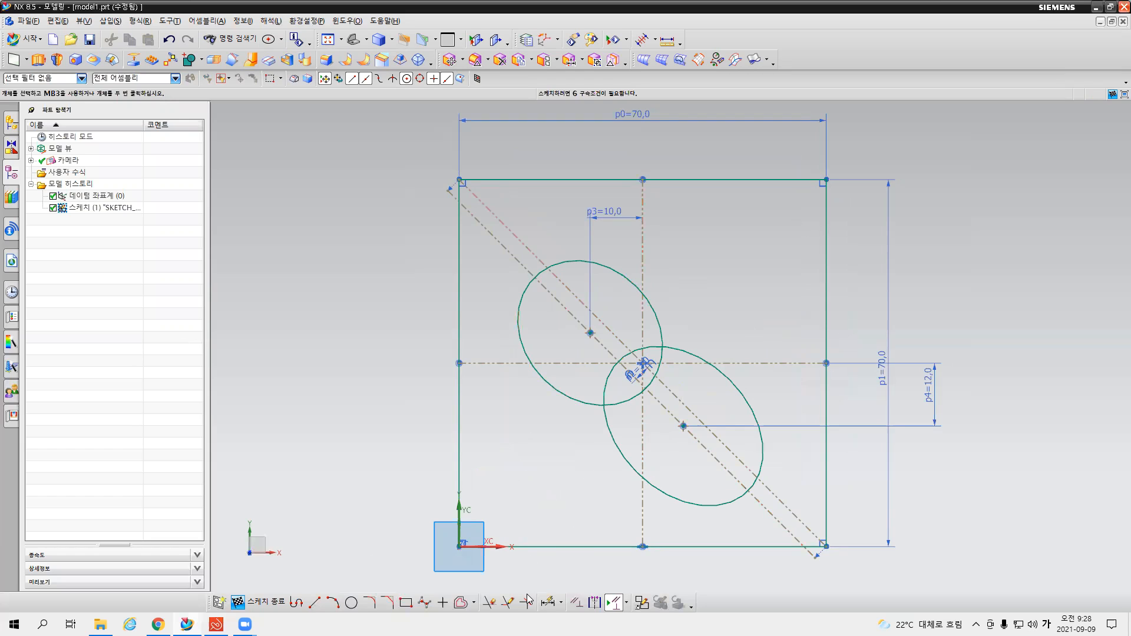
pyautogui.press('t')
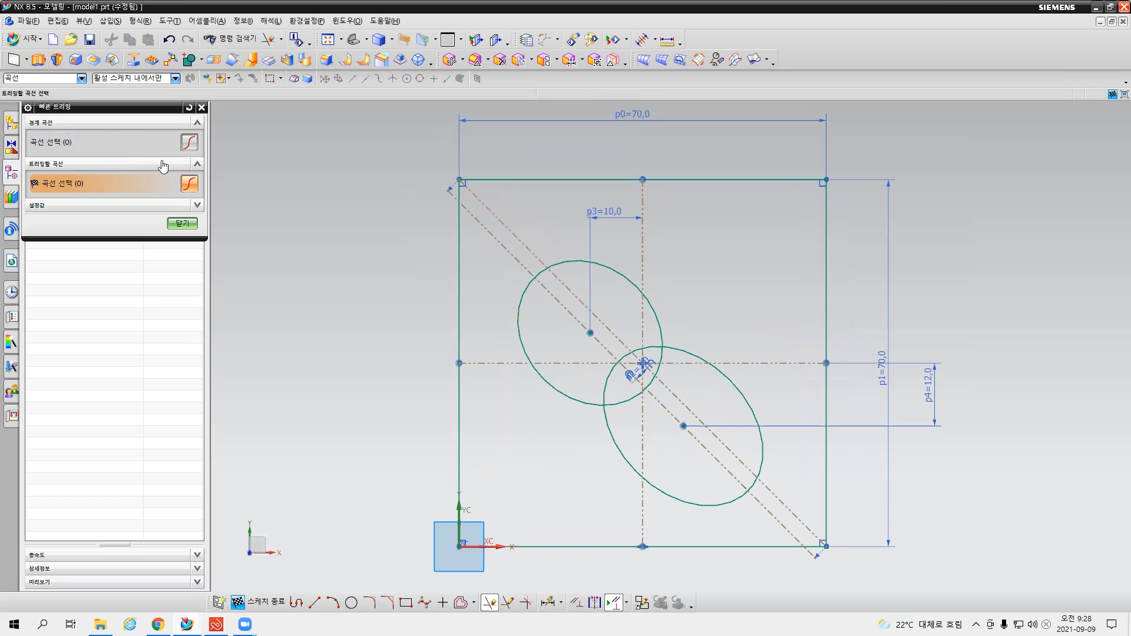
pyautogui.click(131, 153)
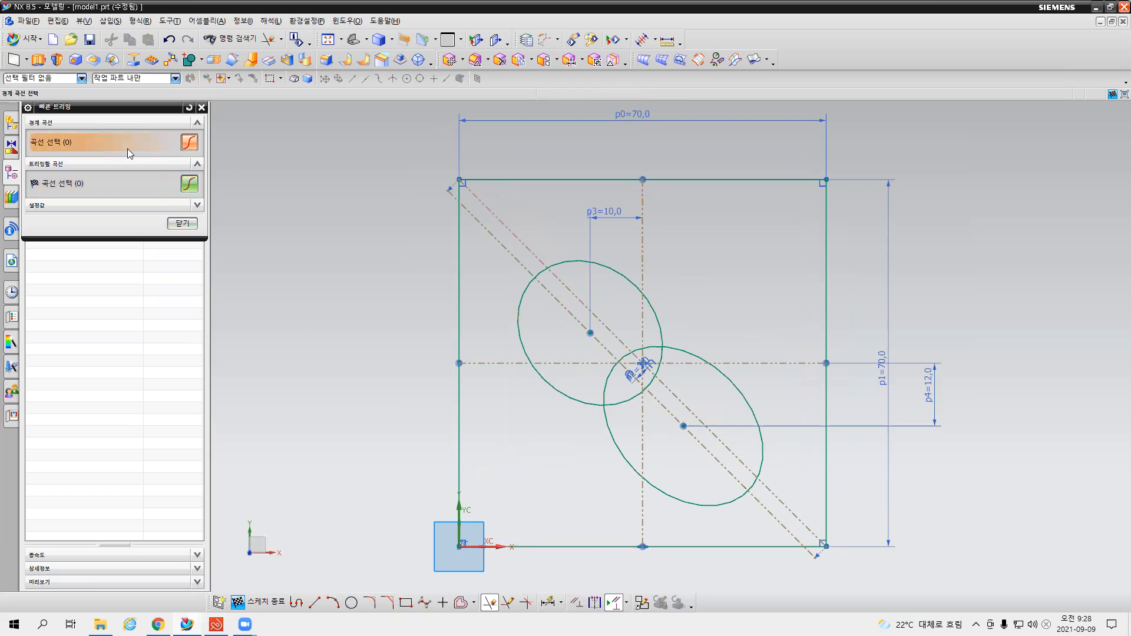
pyautogui.click(653, 317)
pyautogui.click(678, 349)
pyautogui.click(140, 186)
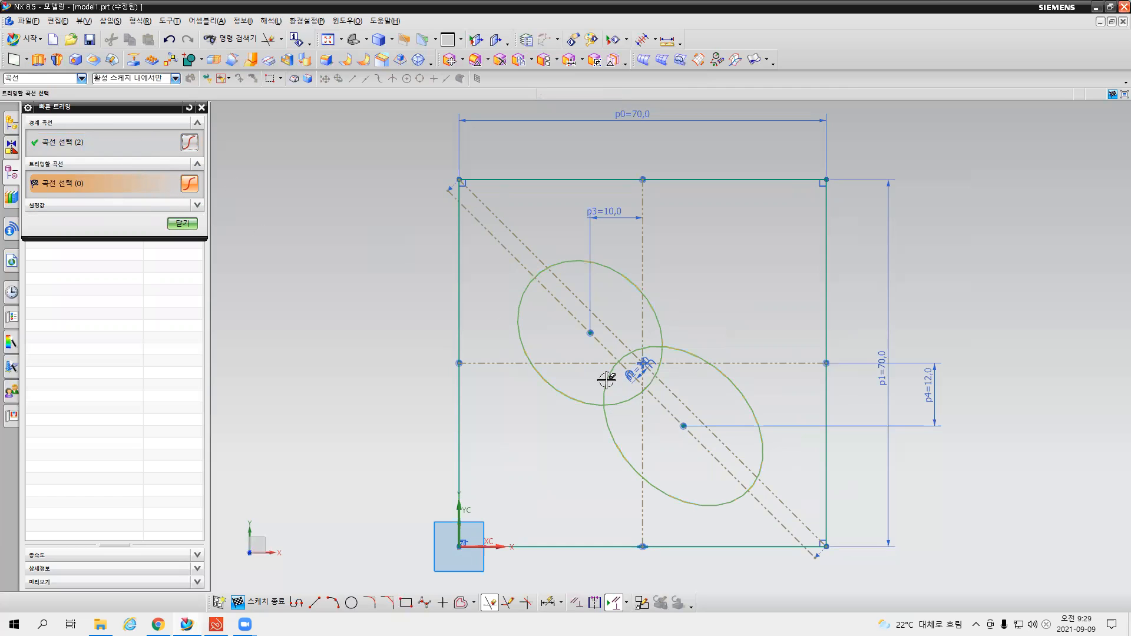
pyautogui.click(189, 107)
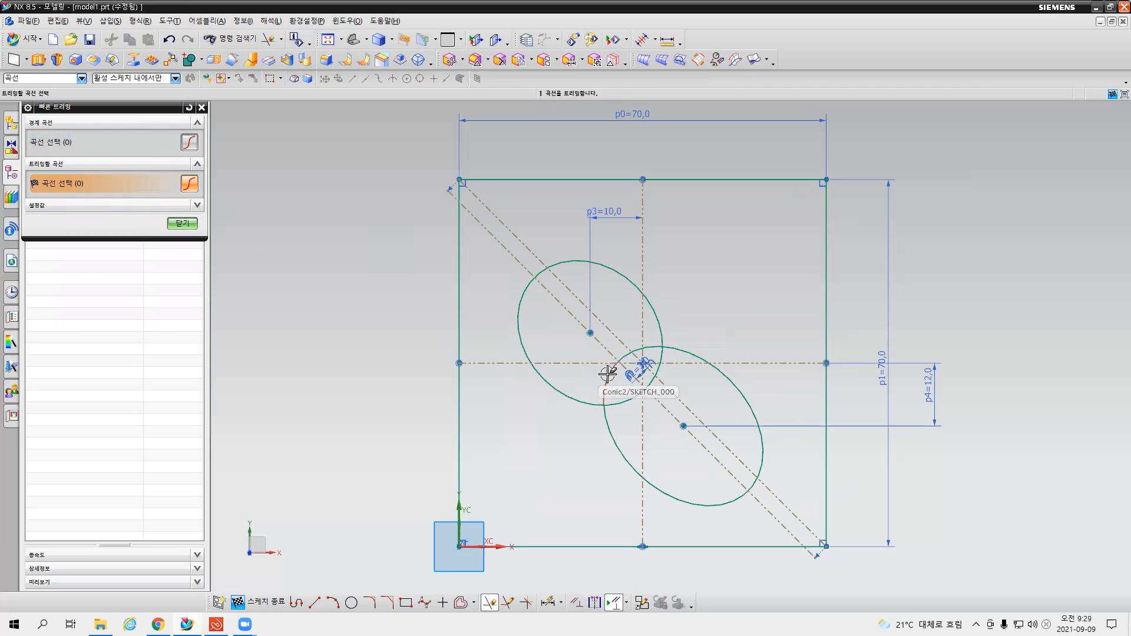
# Step: Trim away all segments of the lower-right ellipse that lie inside the upper-left ellipse
pyautogui.scroll(4, 640, 366)
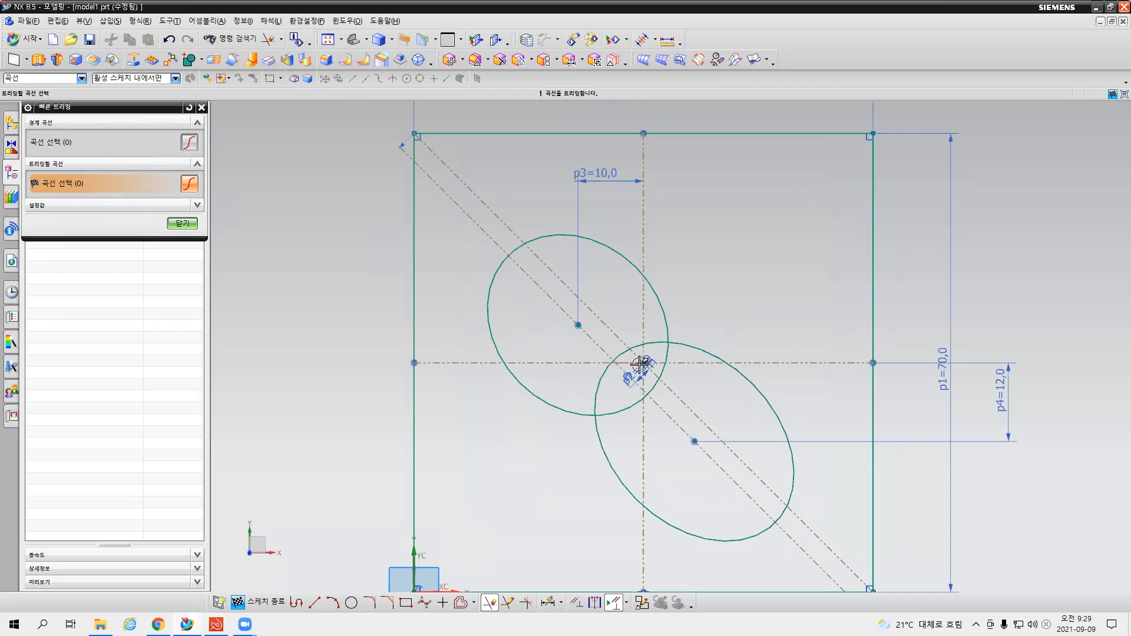
pyautogui.scroll(4, 640, 365)
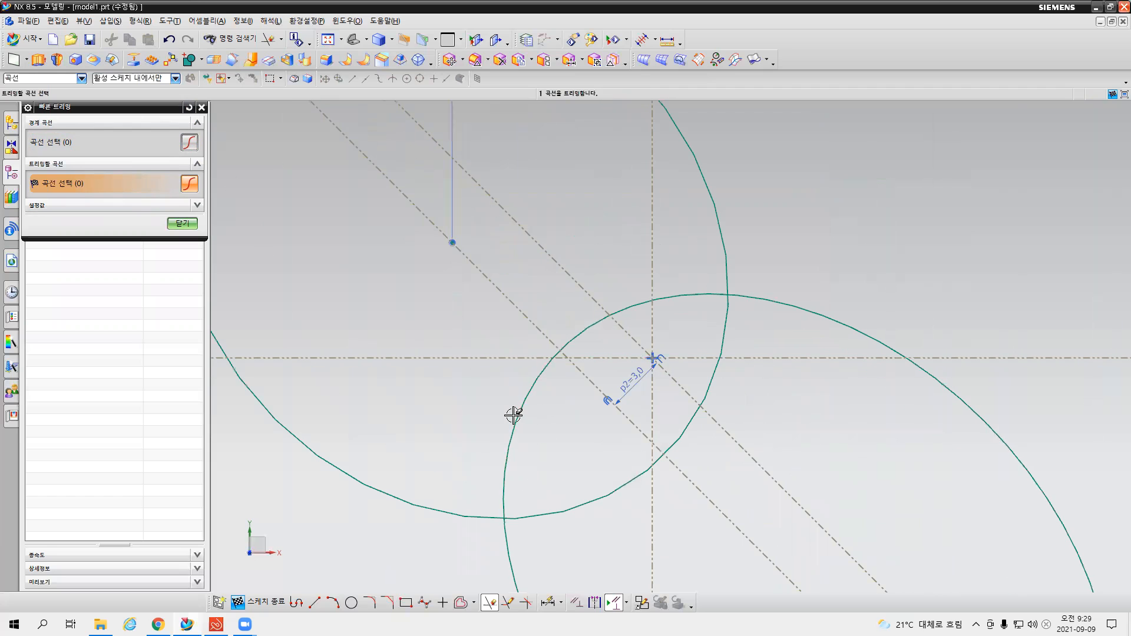
pyautogui.click(513, 414)
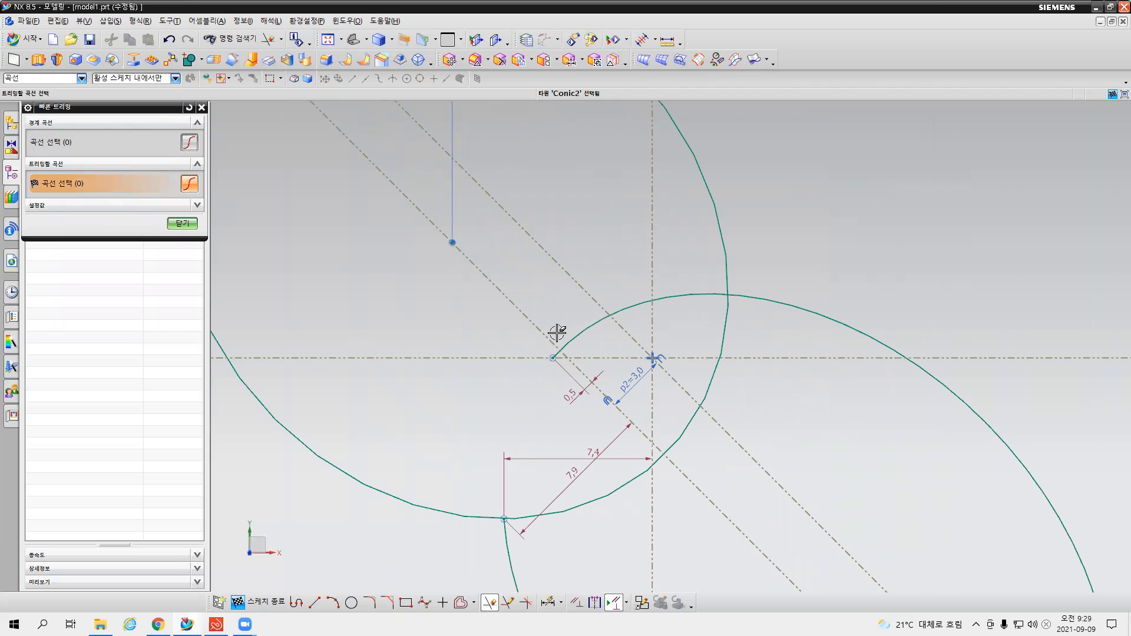
pyautogui.click(556, 354)
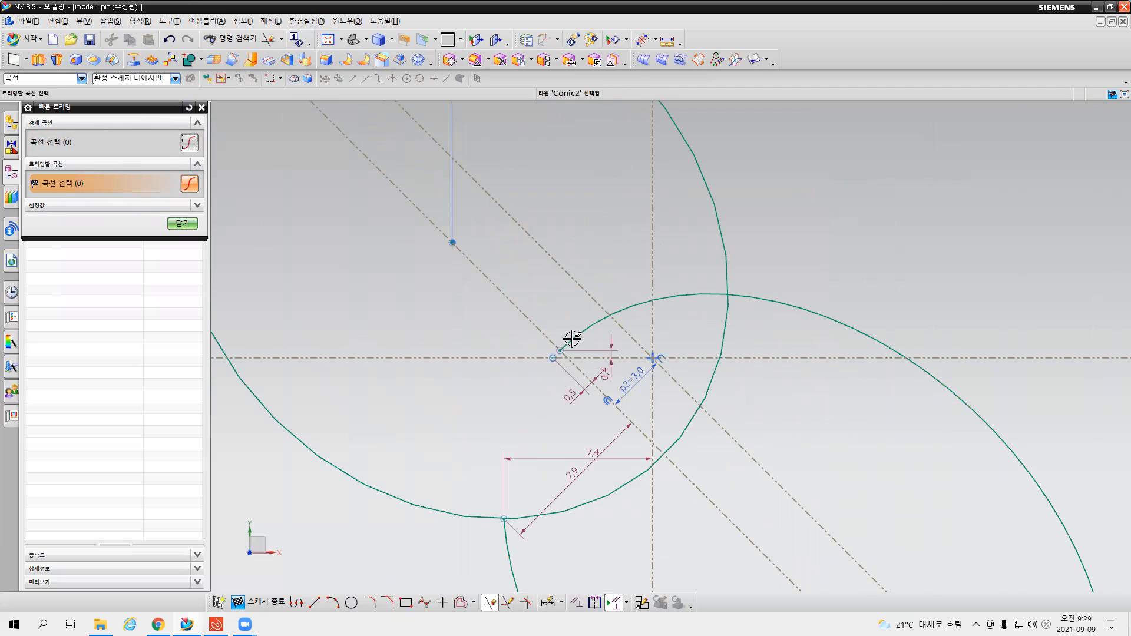
pyautogui.click(574, 336)
pyautogui.click(636, 306)
pyautogui.click(685, 297)
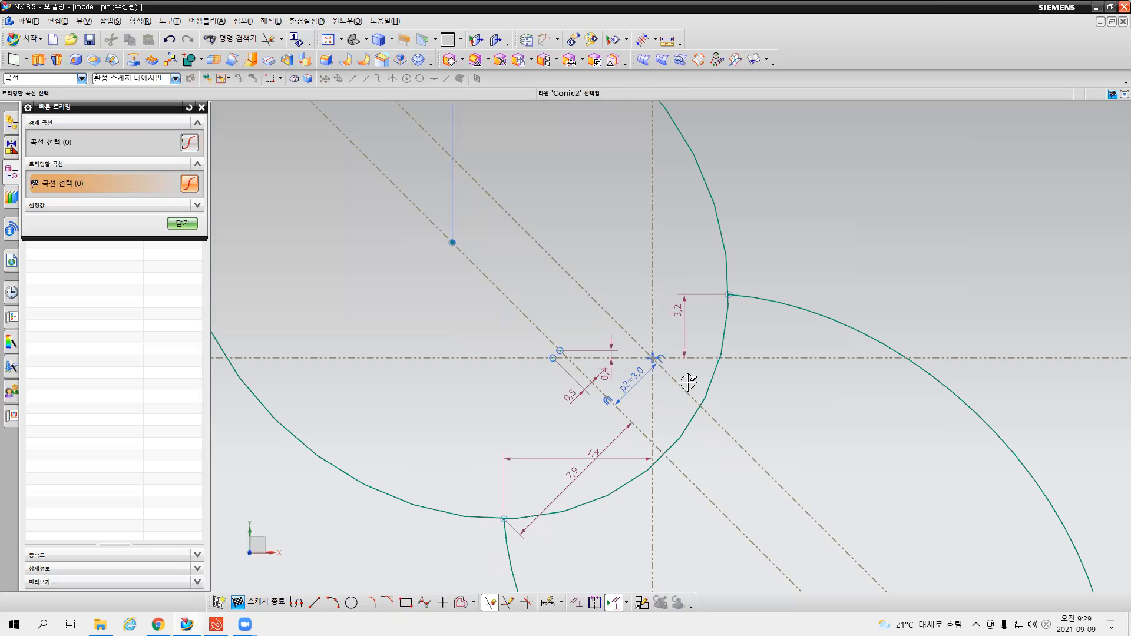
# Step: Trim away the segments of the upper-left ellipse that lie inside the lower-right ellipse, leaving one joined outline
pyautogui.click(724, 323)
pyautogui.click(713, 380)
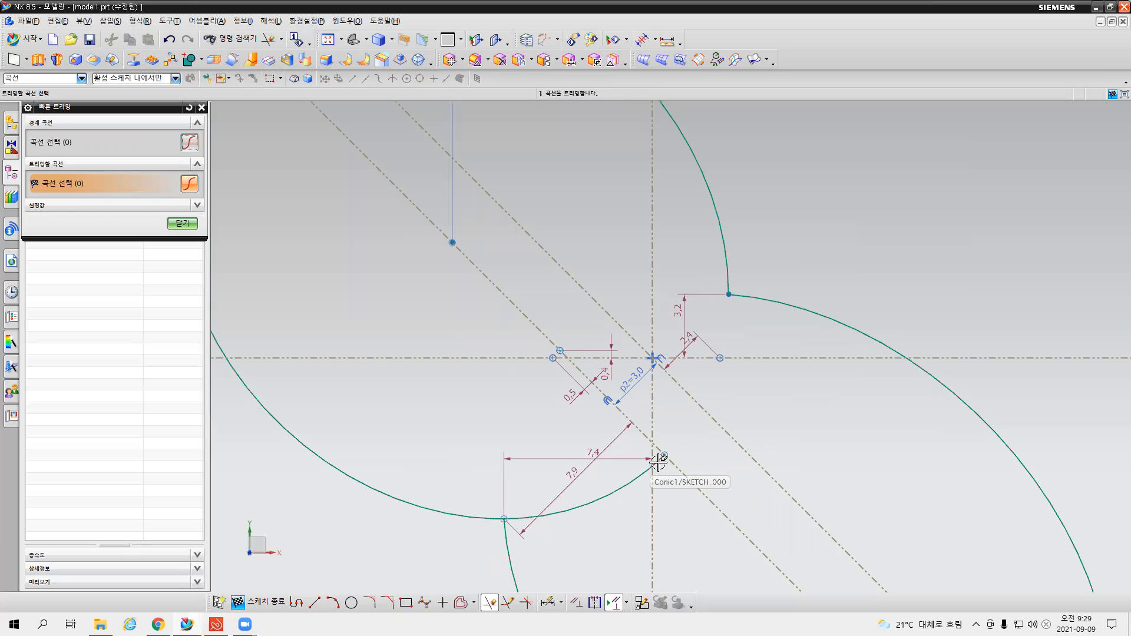
pyautogui.click(623, 487)
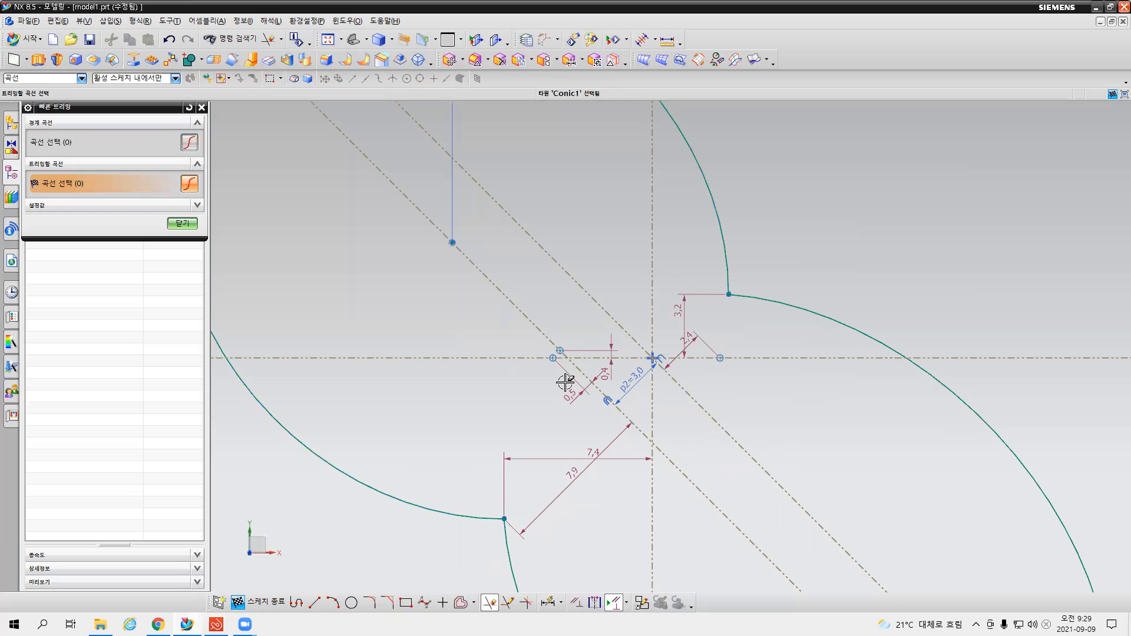
pyautogui.scroll(-4, 564, 383)
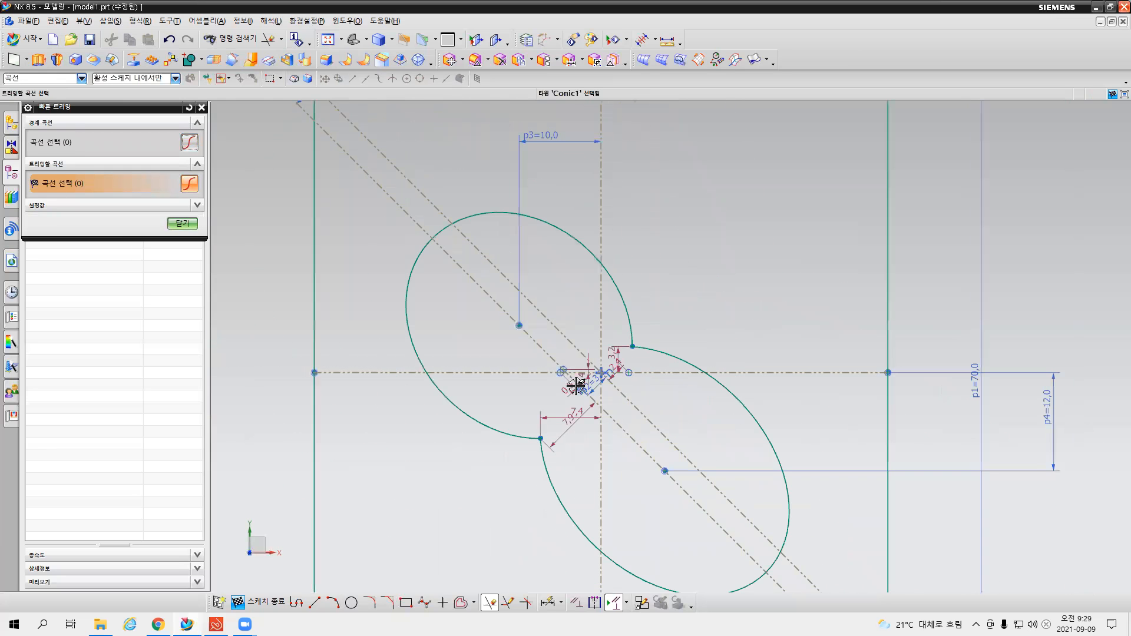
# Step: Close Quick Trim and check the fillet radius between the two ellipses in the PDF drawing
pyautogui.click(182, 223)
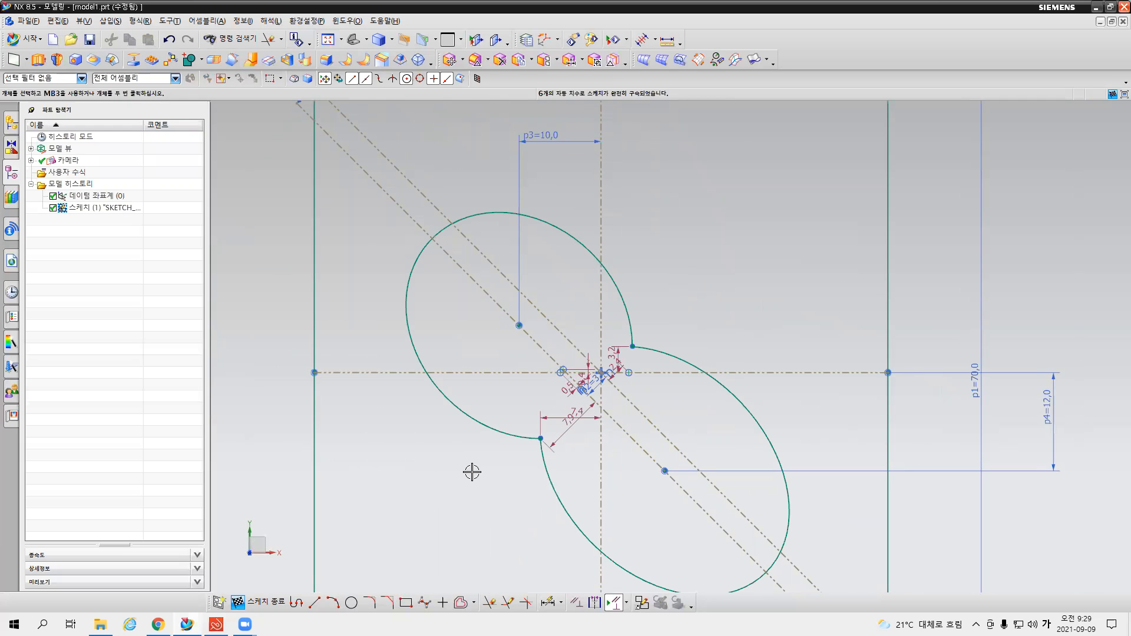
pyautogui.keyDown('shift'); pyautogui.moveTo(562, 508); pyautogui.dragTo(560, 419, button='middle'); pyautogui.keyUp('shift')
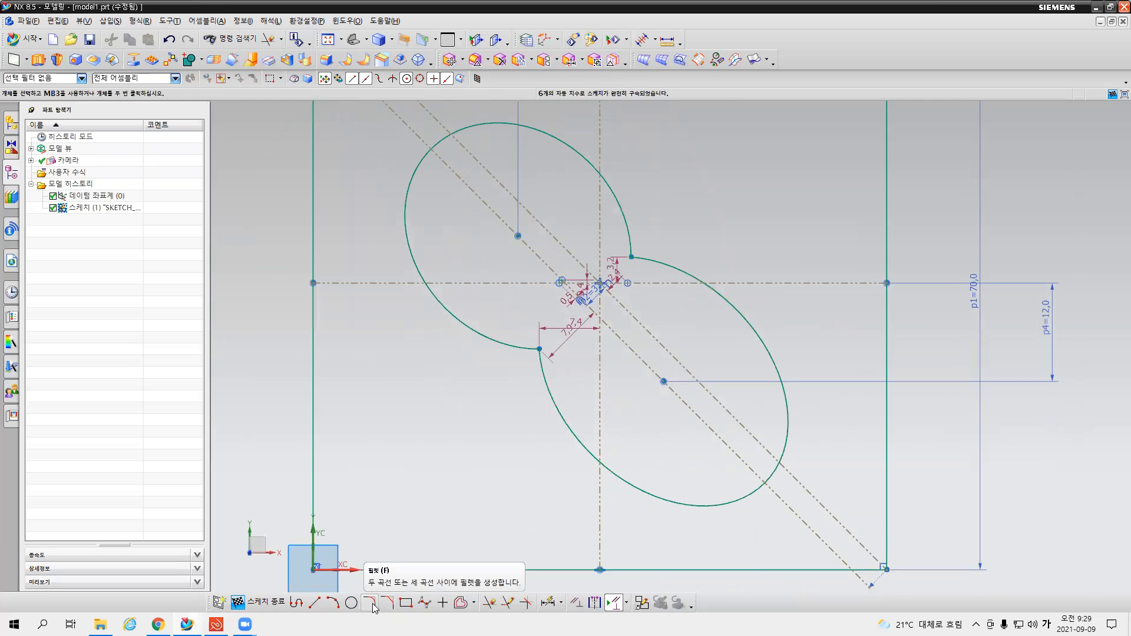
pyautogui.click(217, 625)
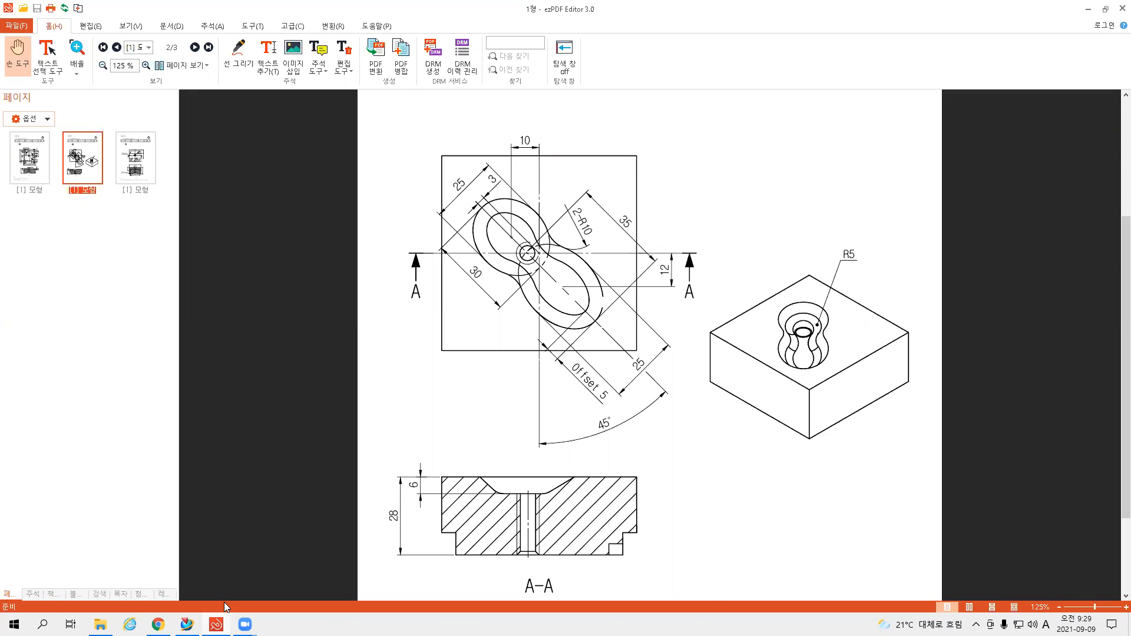
pyautogui.click(217, 624)
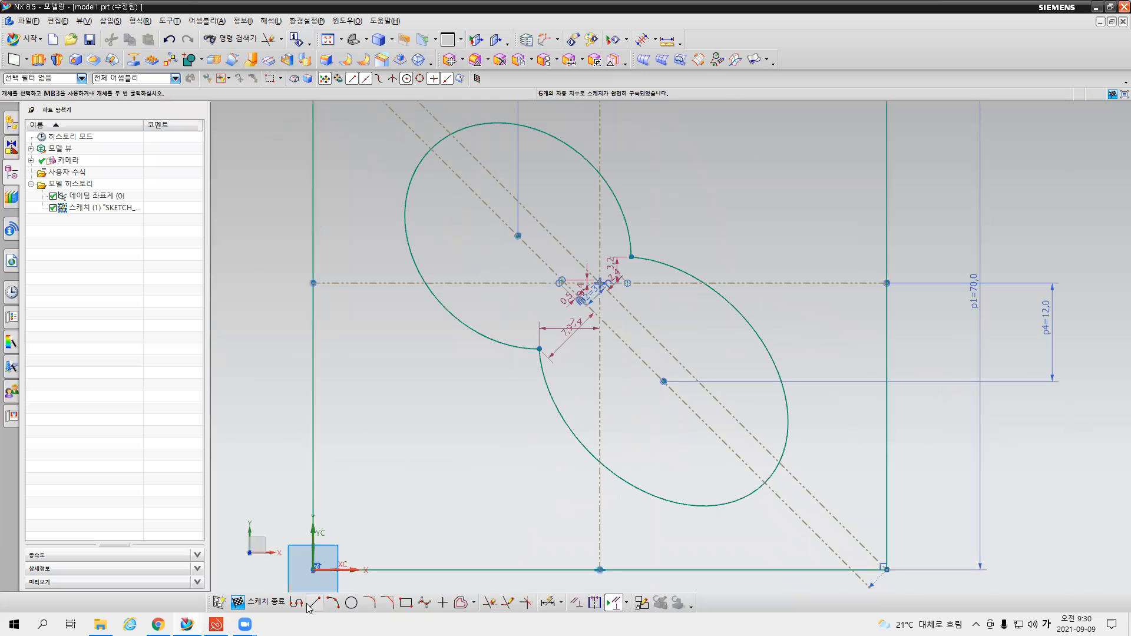
# Step: Try to add an untrimmed radius 10 sketch fillet between the two ellipses at their lower-left junction
pyautogui.click(369, 602)
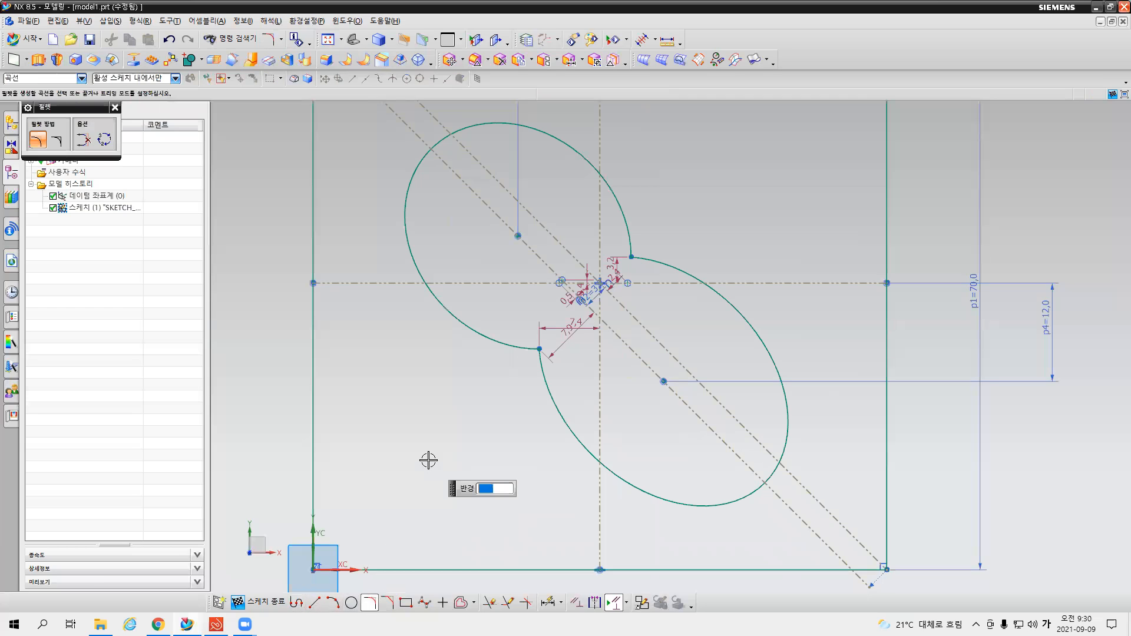
pyautogui.click(57, 141)
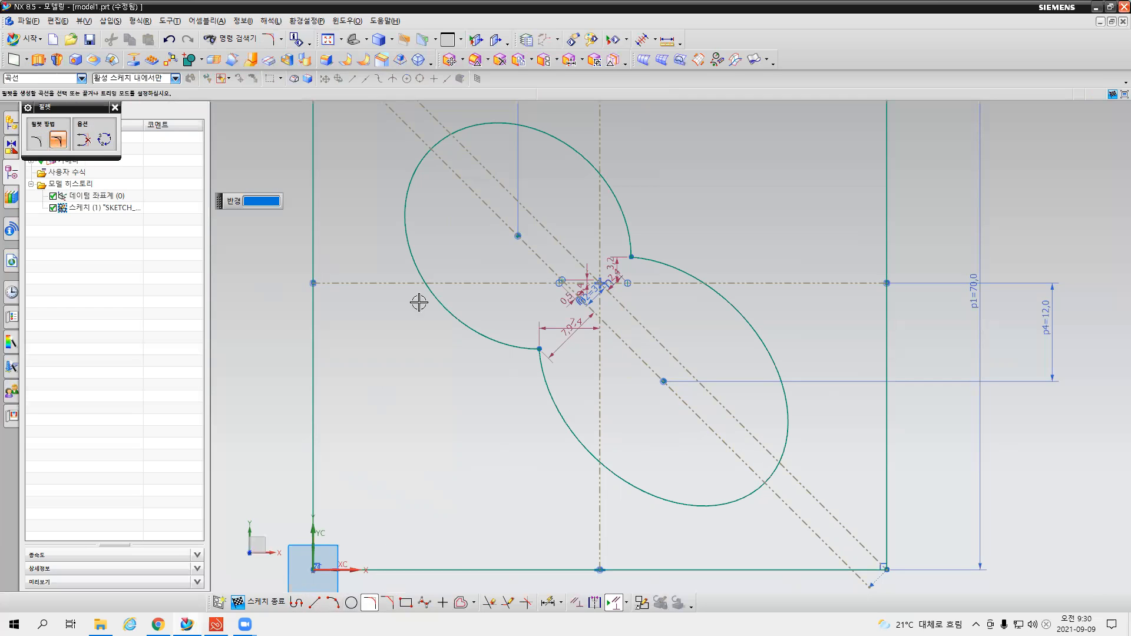
pyautogui.click(505, 346)
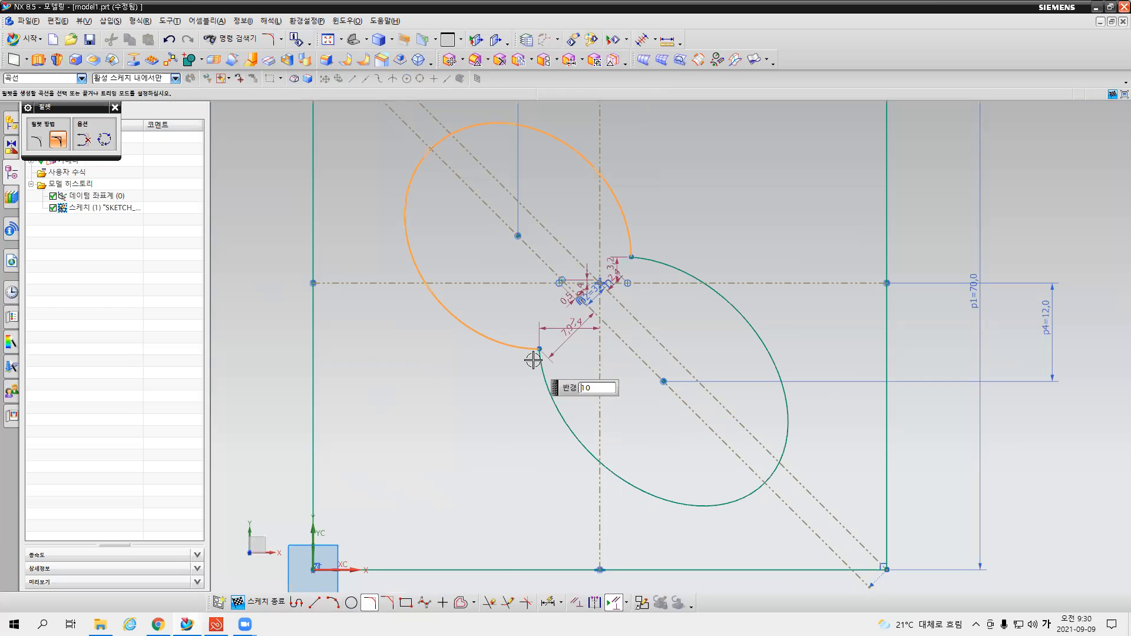
pyautogui.click(538, 363)
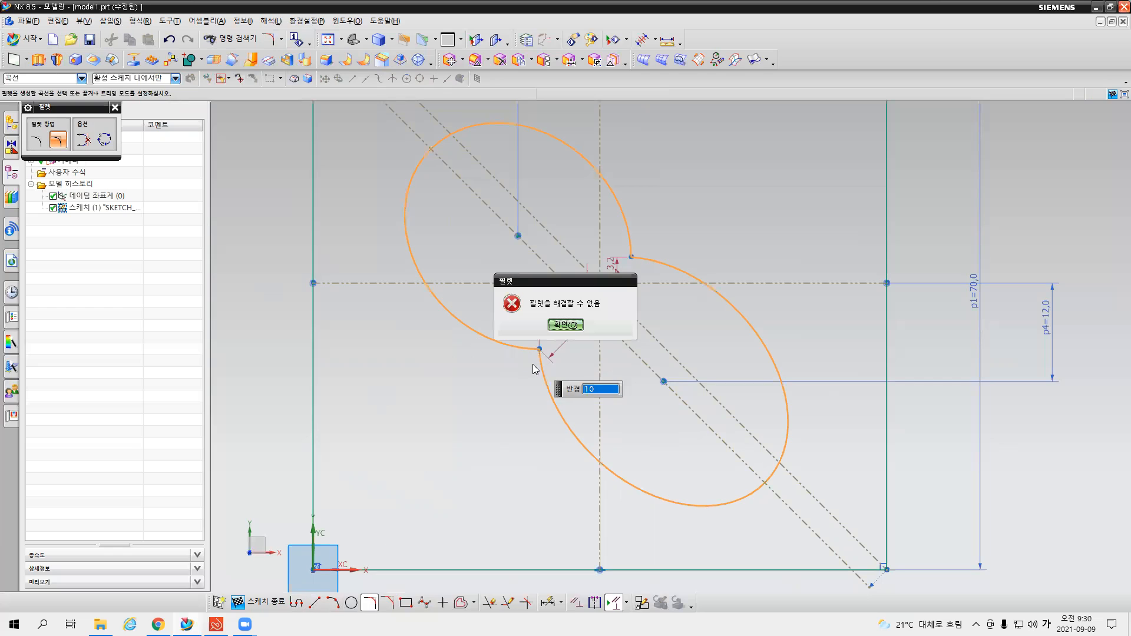
pyautogui.click(569, 325)
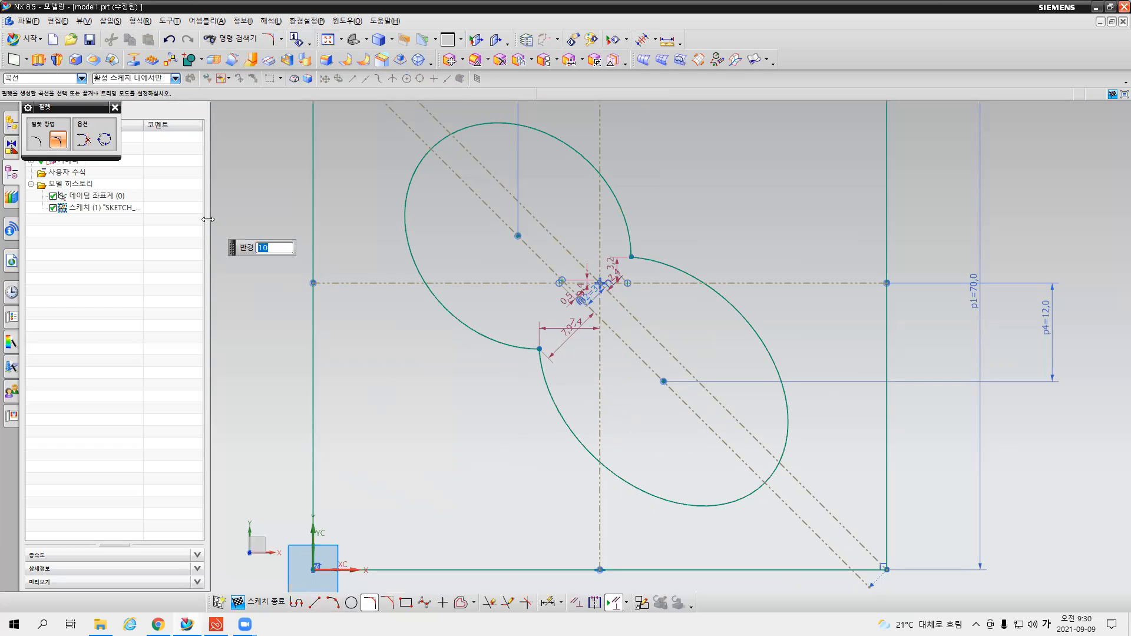
# Step: Try the radius 10 fillet at the lower-left junction again with trimming on, and leave the Fillet command
pyautogui.click(38, 141)
pyautogui.click(529, 351)
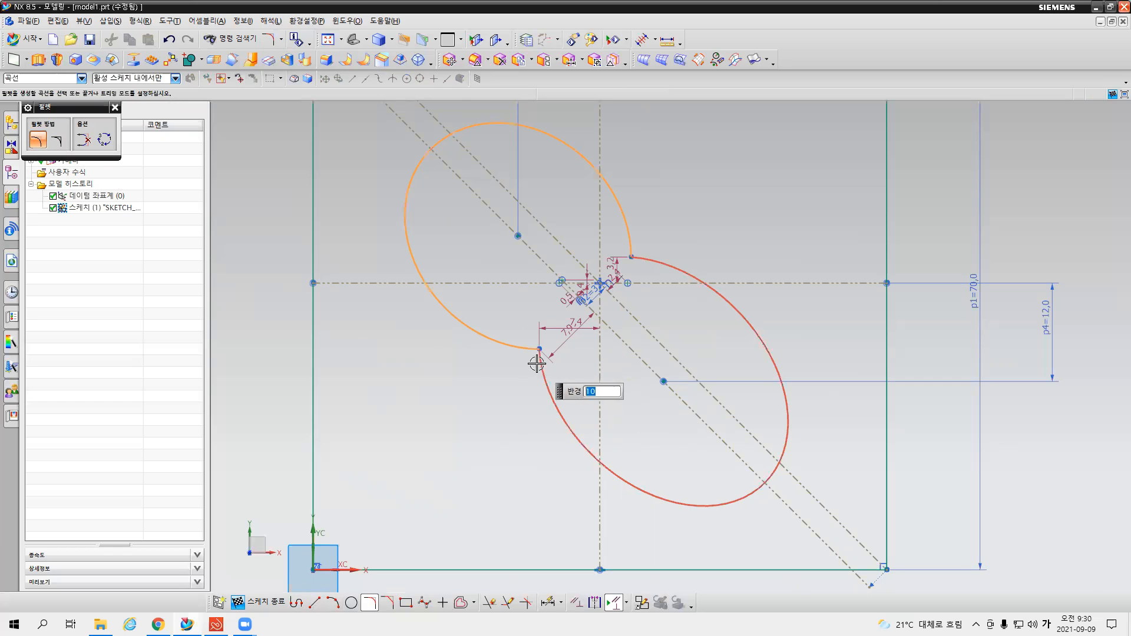
pyautogui.click(565, 325)
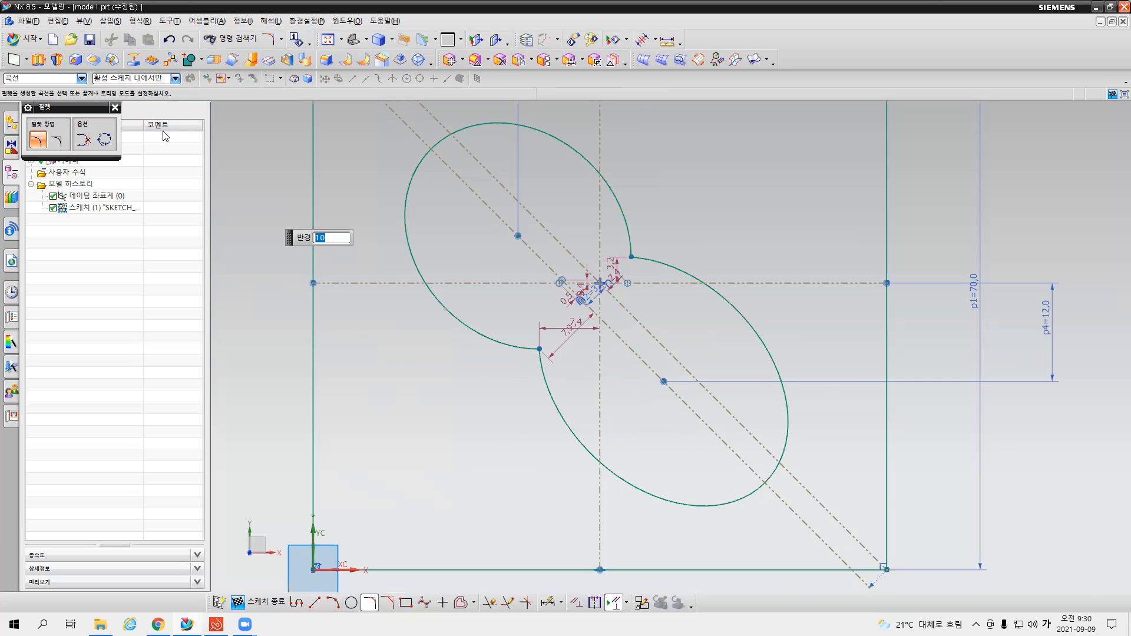
pyautogui.click(116, 109)
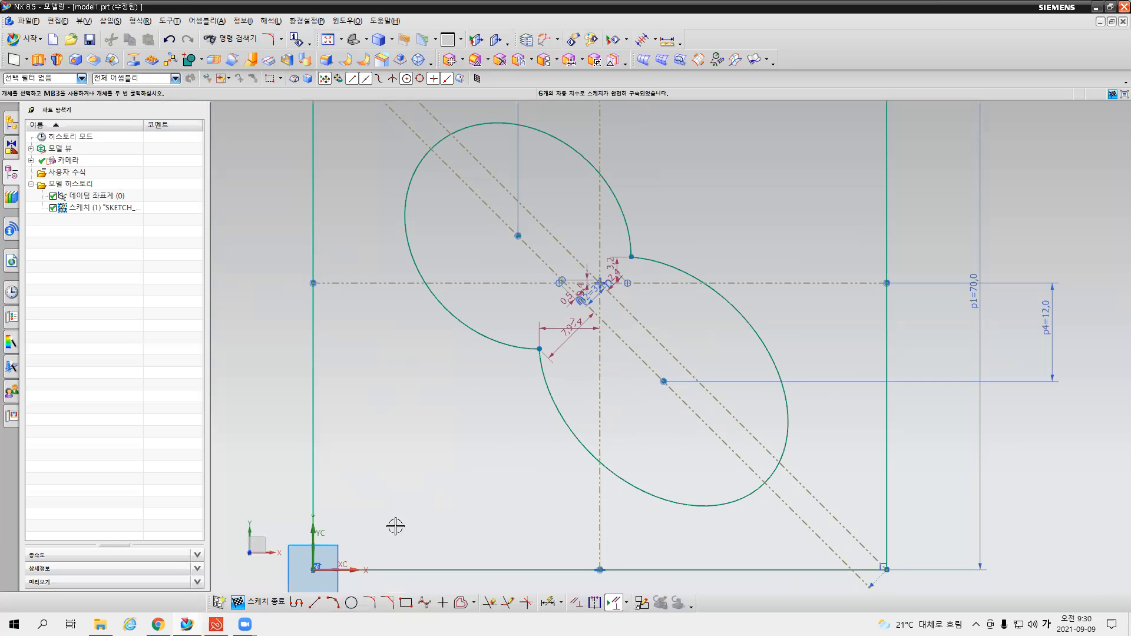
# Step: Sketch a circle about 6.6 mm in diameter outside the ellipses' lower-left junction and undo it
pyautogui.click(351, 602)
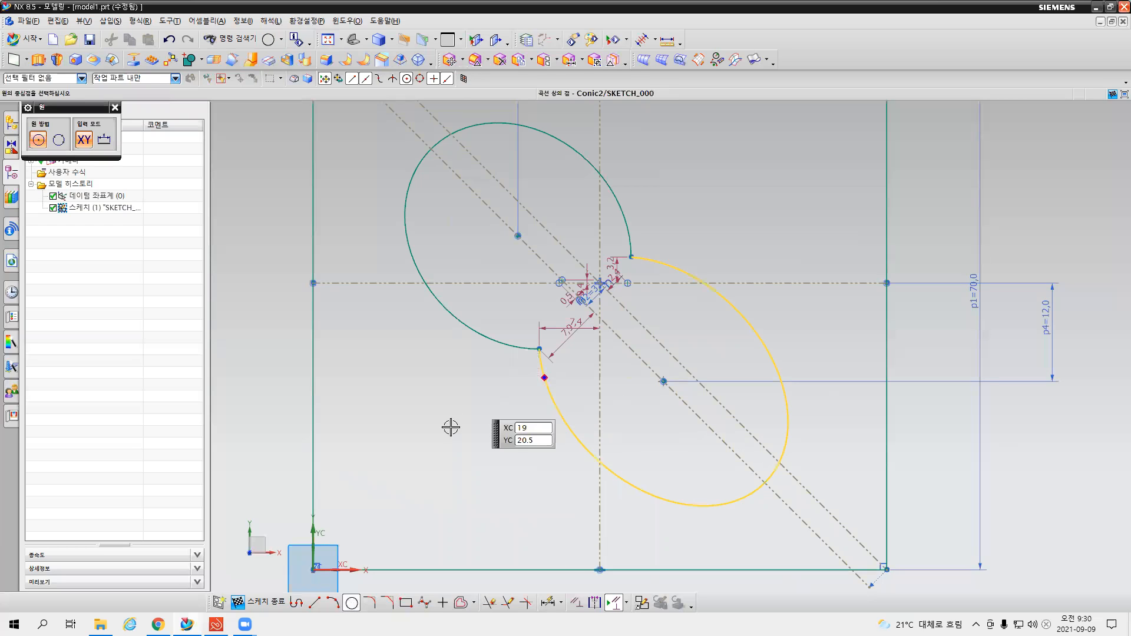
pyautogui.click(492, 398)
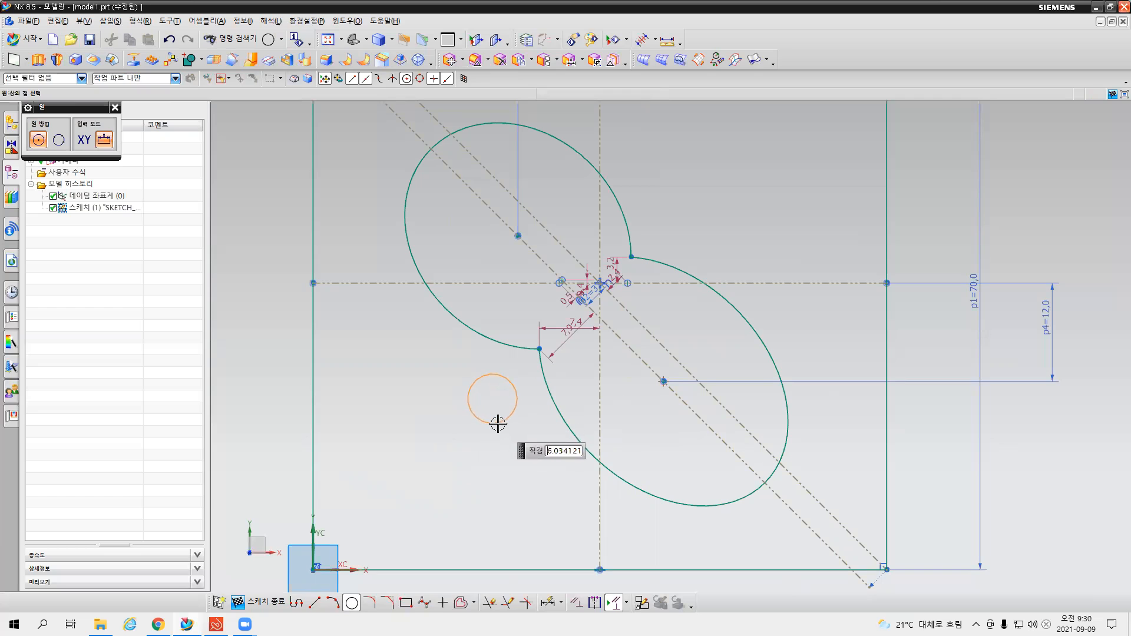
pyautogui.click(498, 425)
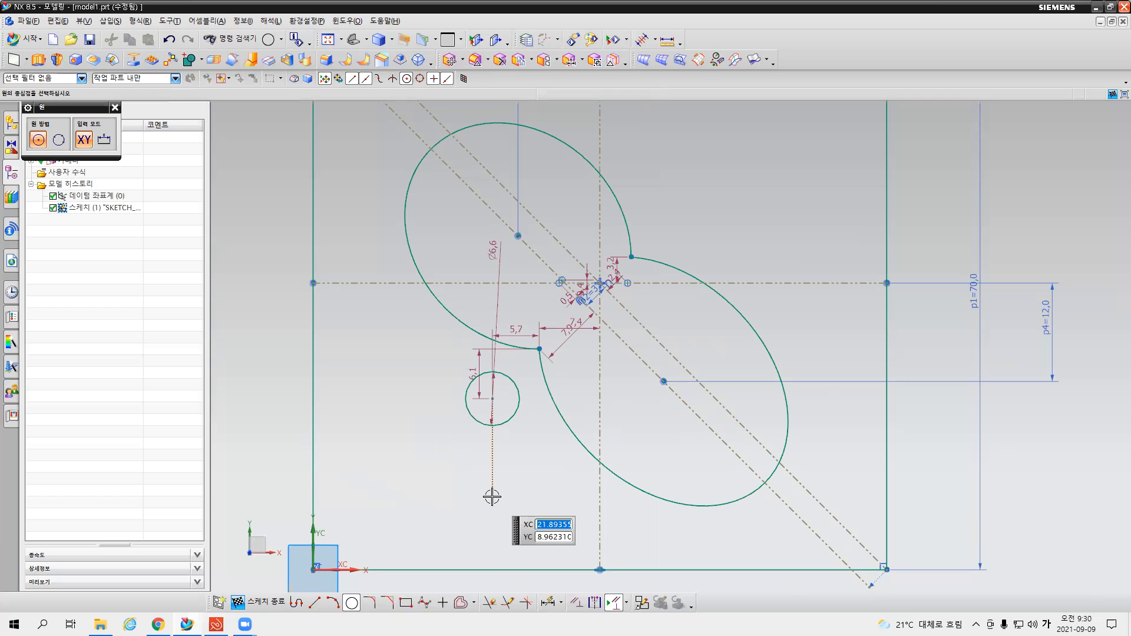
pyautogui.hotkey('ctrl', 'z')
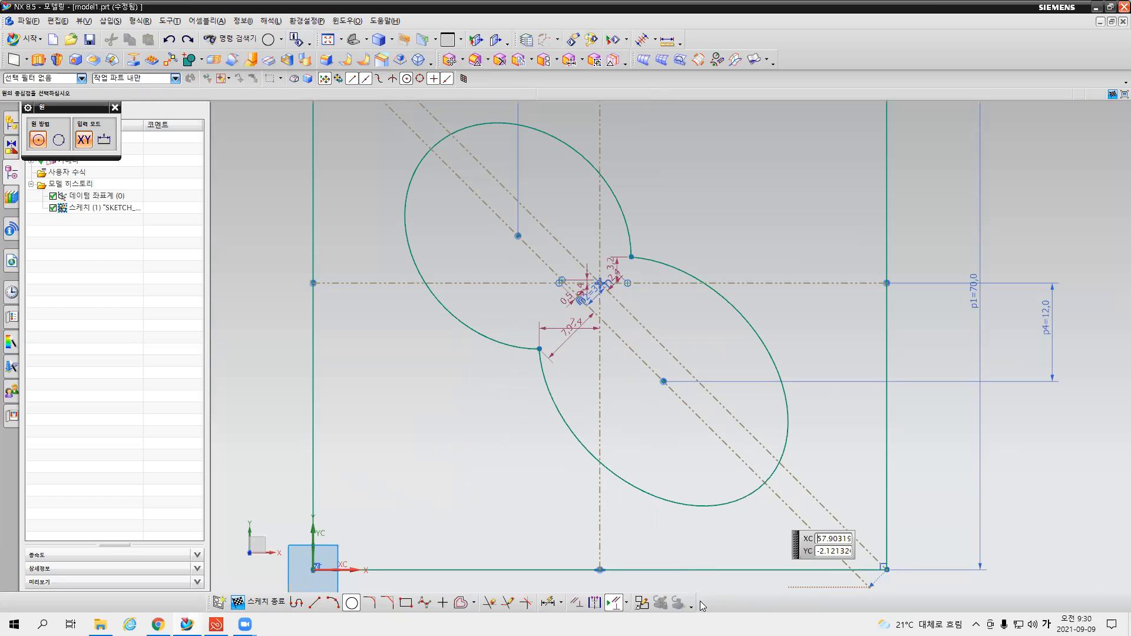
pyautogui.click(627, 603)
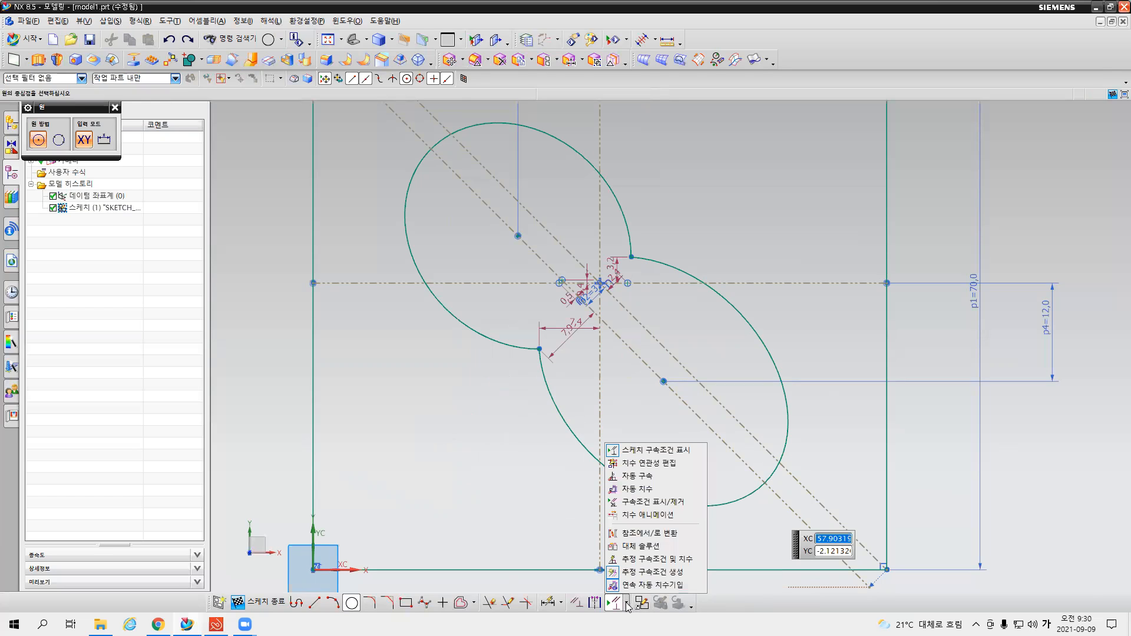
pyautogui.click(542, 469)
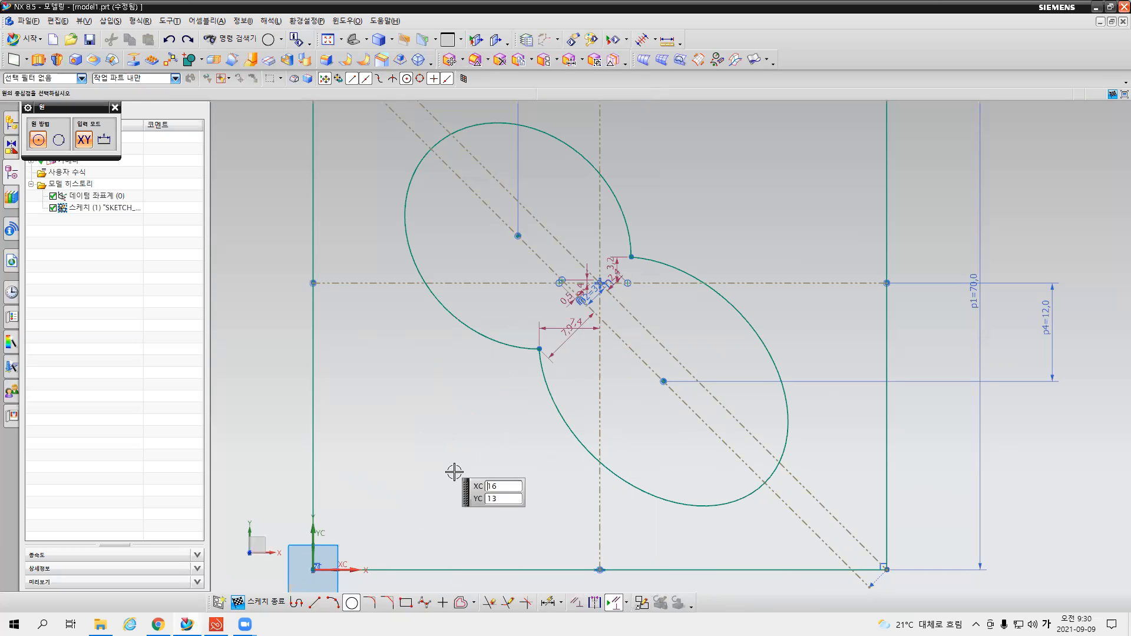
# Step: Sketch a circle about 9.2 mm in diameter just outside the lower-left junction of the two ellipses
pyautogui.click(486, 405)
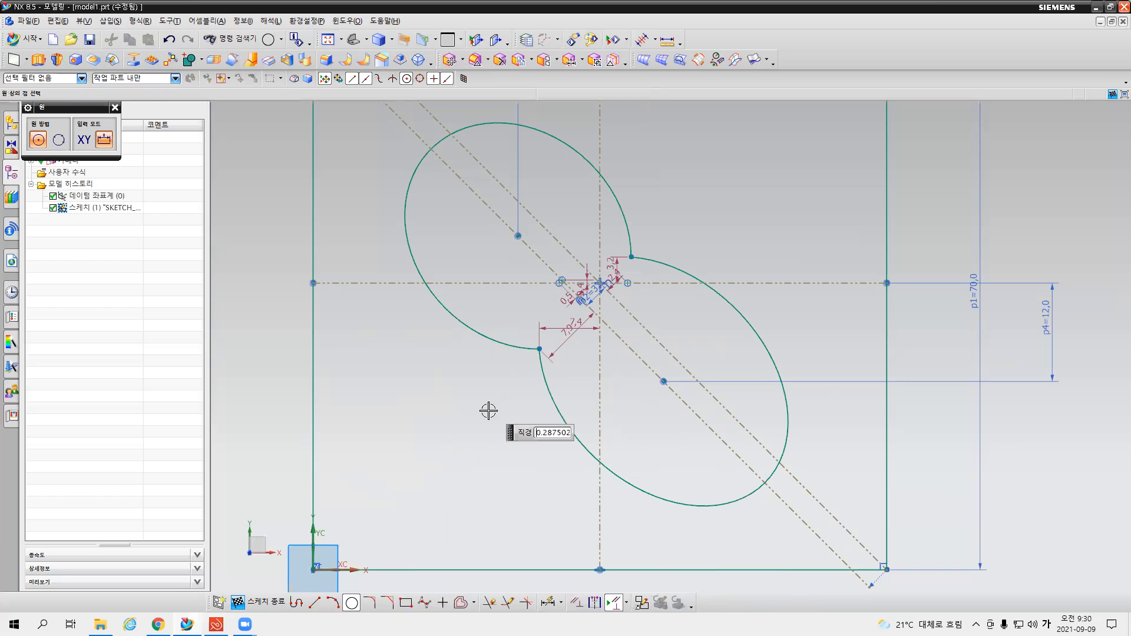
pyautogui.click(500, 439)
pyautogui.press('Escape')
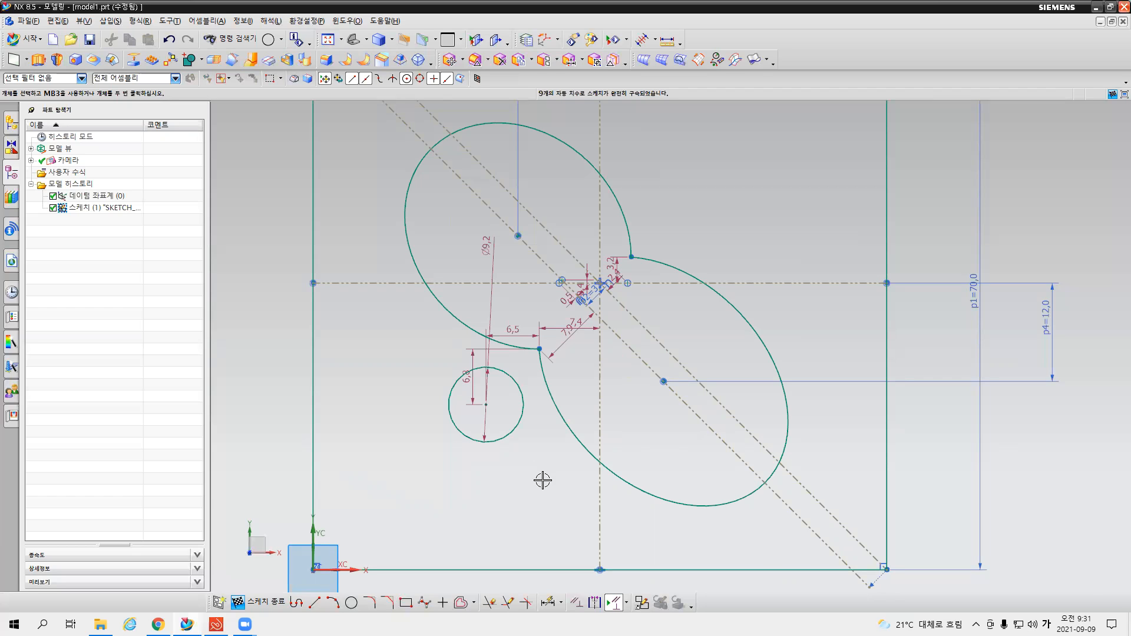
pyautogui.press('c')
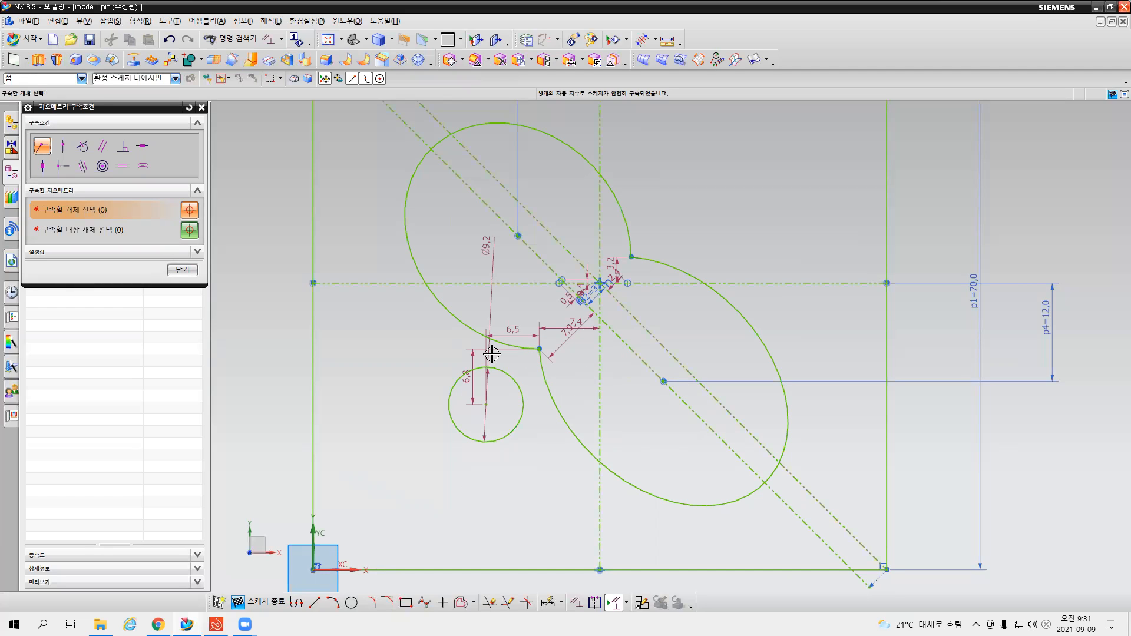
pyautogui.click(86, 149)
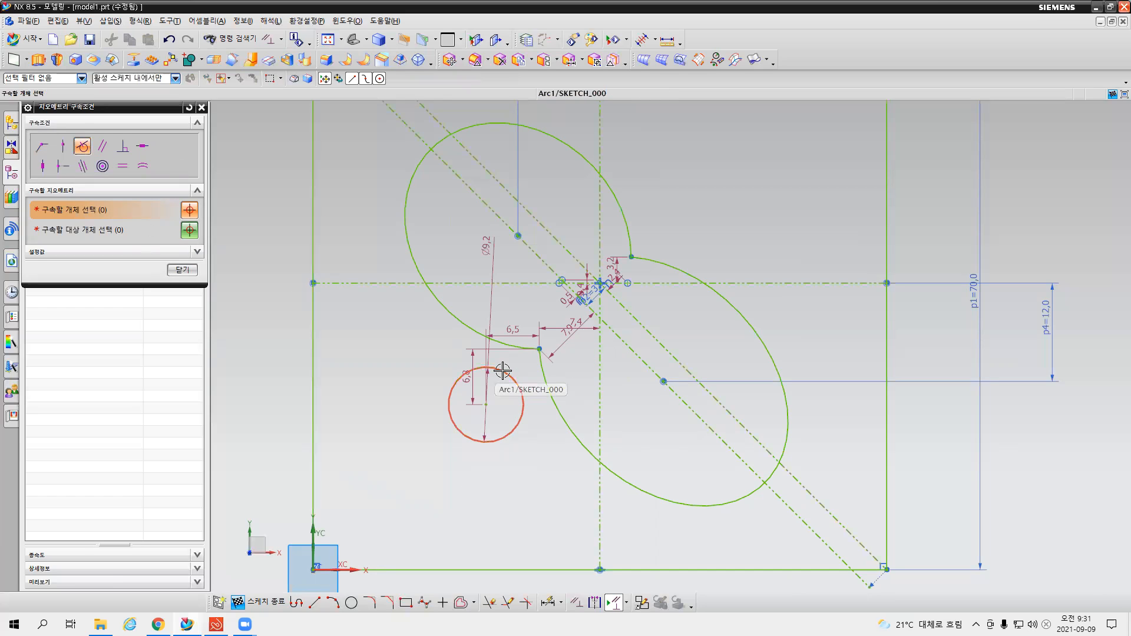
pyautogui.press('Escape')
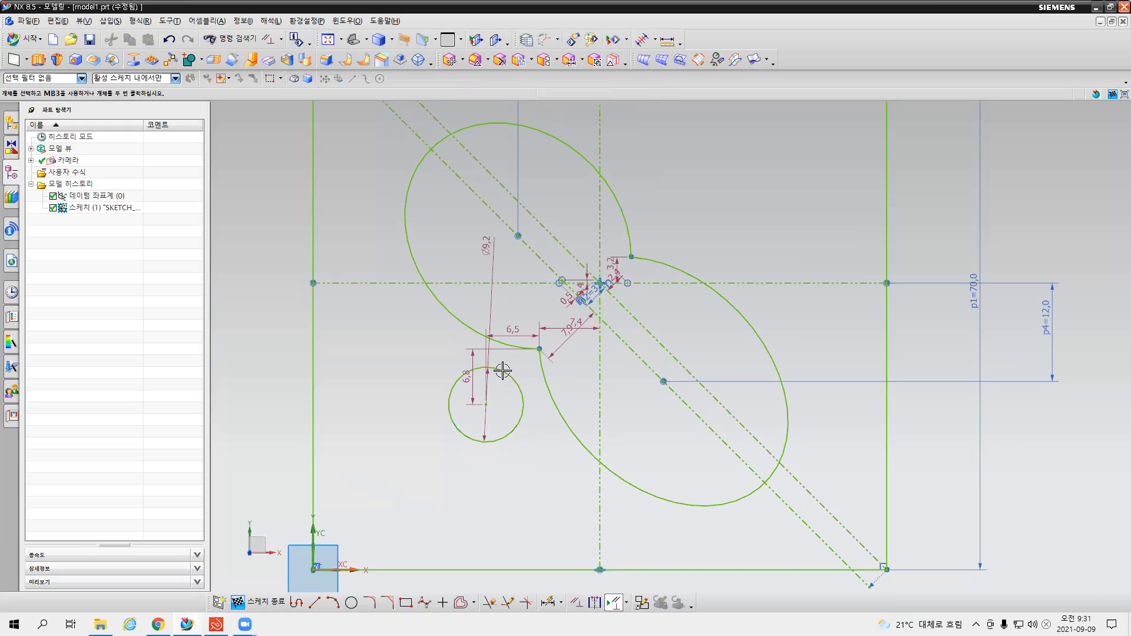
pyautogui.press('d')
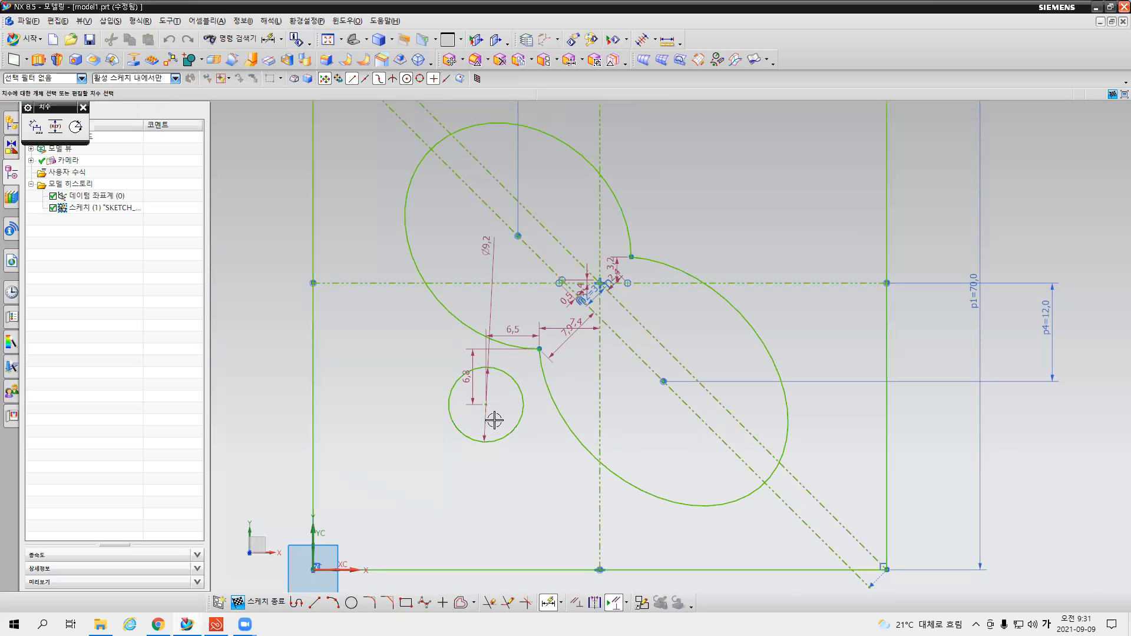
pyautogui.press('Escape')
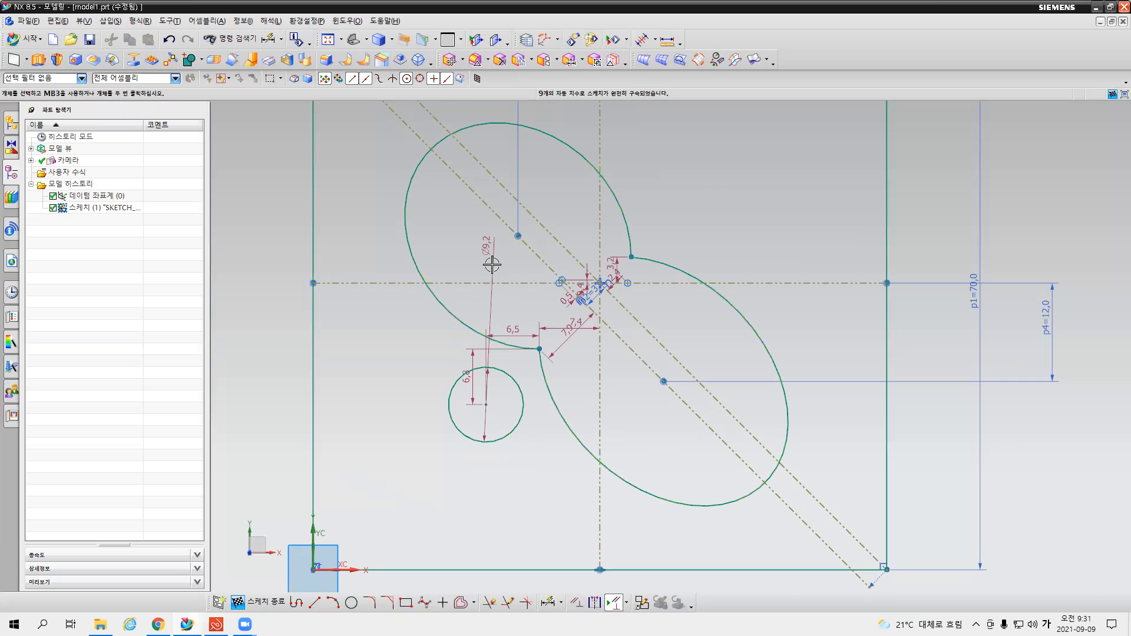
# Step: Set the circle's diameter to 10*2 mm and move its centre farther down and left from the ellipse junction
pyautogui.doubleClick(489, 248)
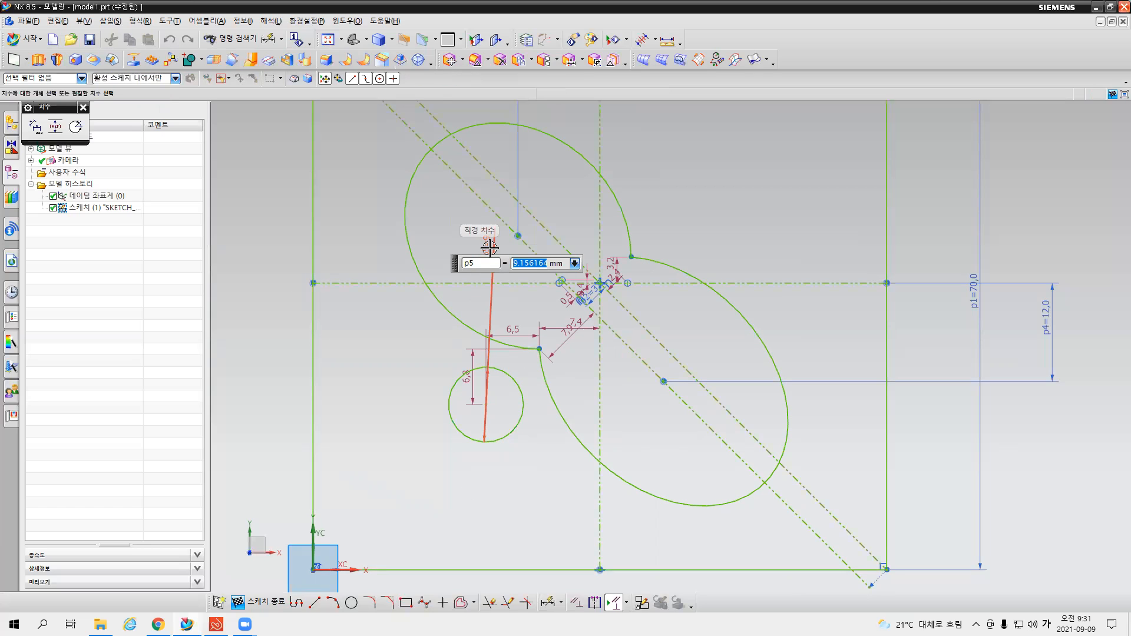
pyautogui.write('10*2')
pyautogui.press('Return')
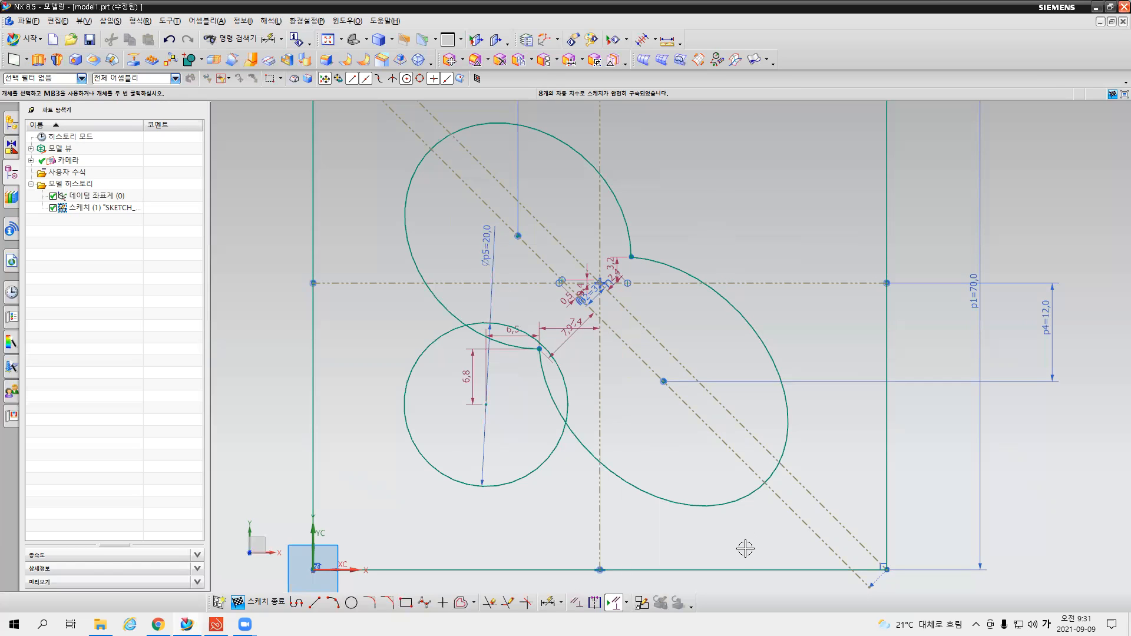
pyautogui.moveTo(488, 403); pyautogui.dragTo(470, 427)
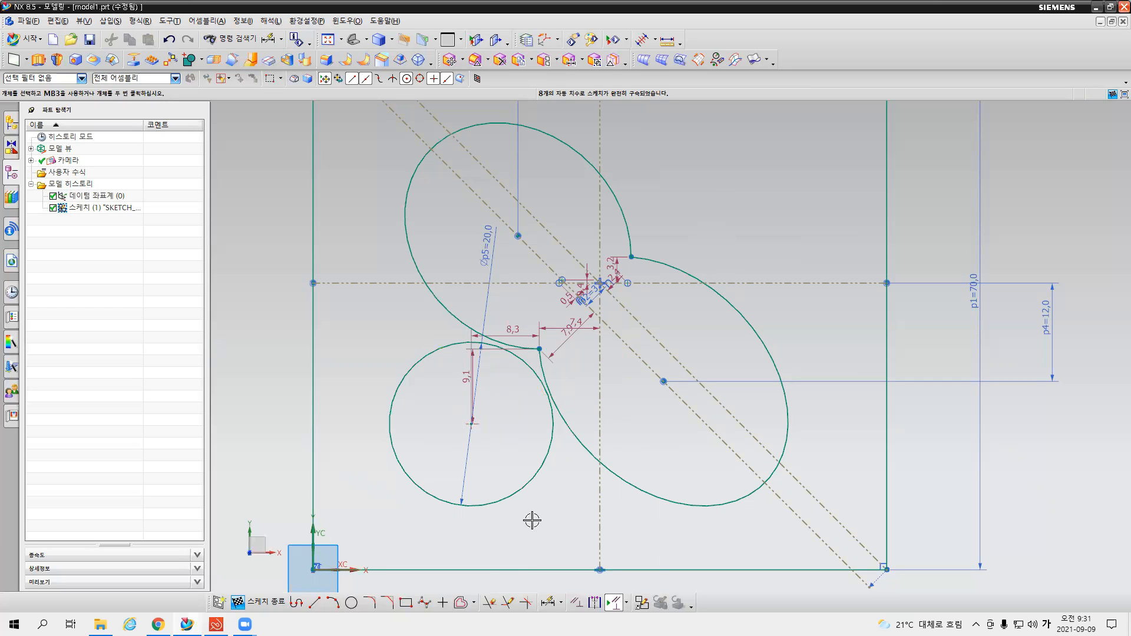
# Step: Constrain the circle tangent to the upper-left ellipse and to the lower-right ellipse
pyautogui.click(488, 601)
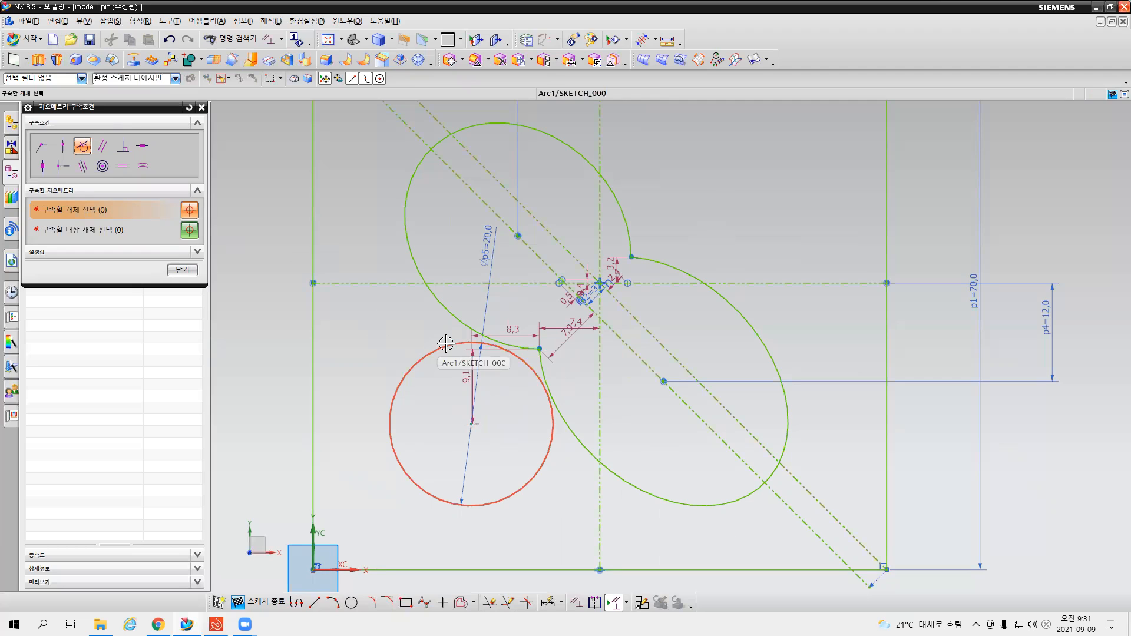
pyautogui.click(461, 324)
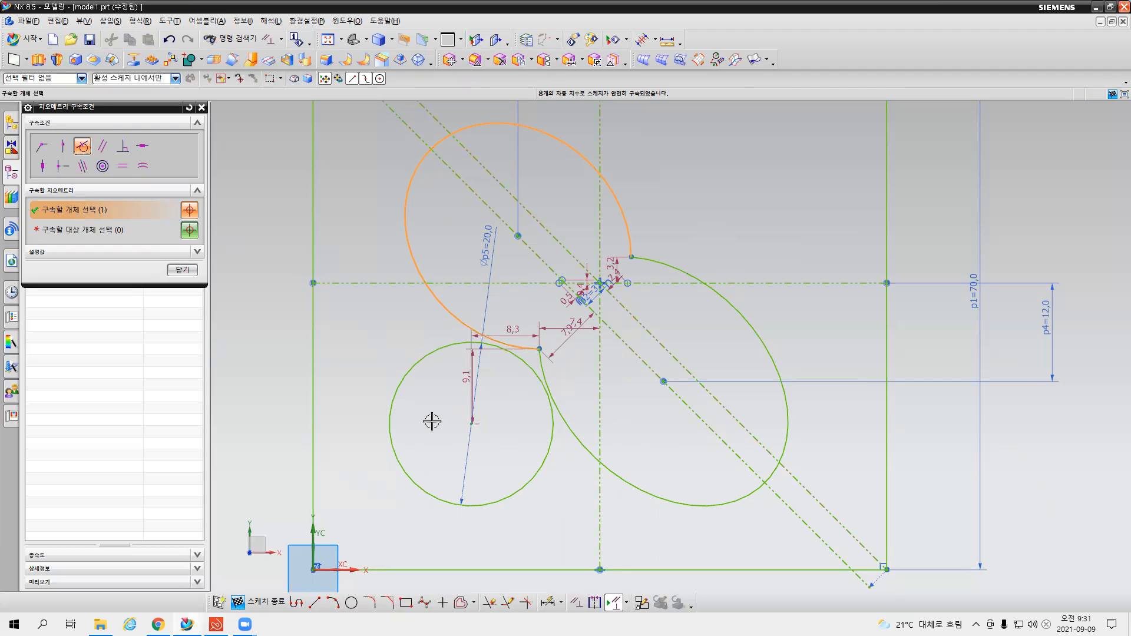
pyautogui.click(81, 233)
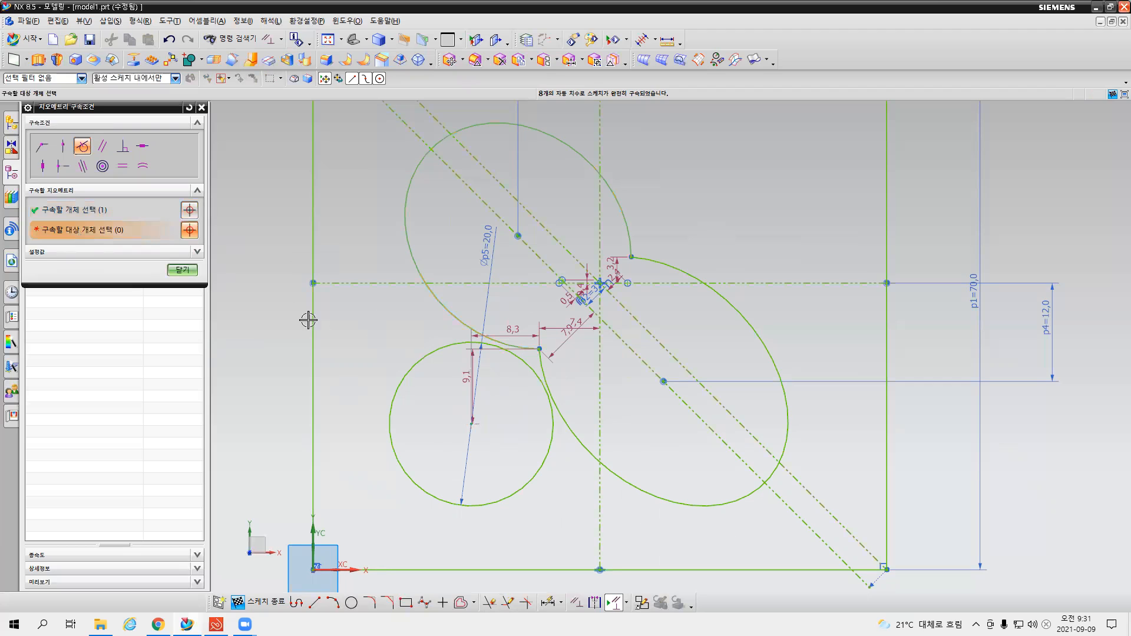
pyautogui.click(497, 345)
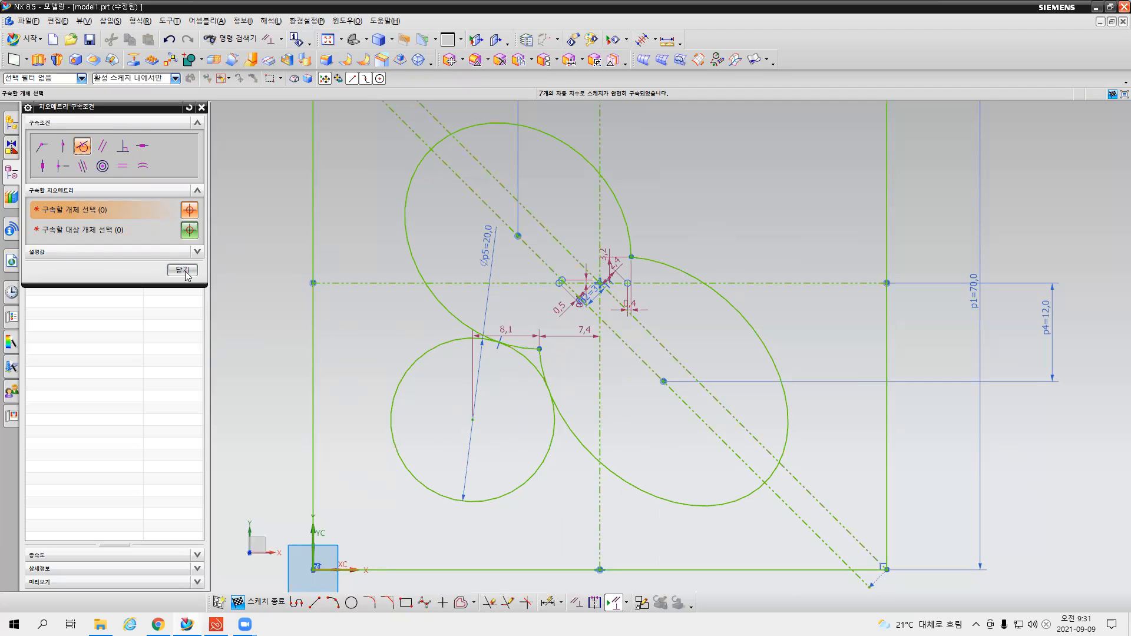
pyautogui.click(575, 434)
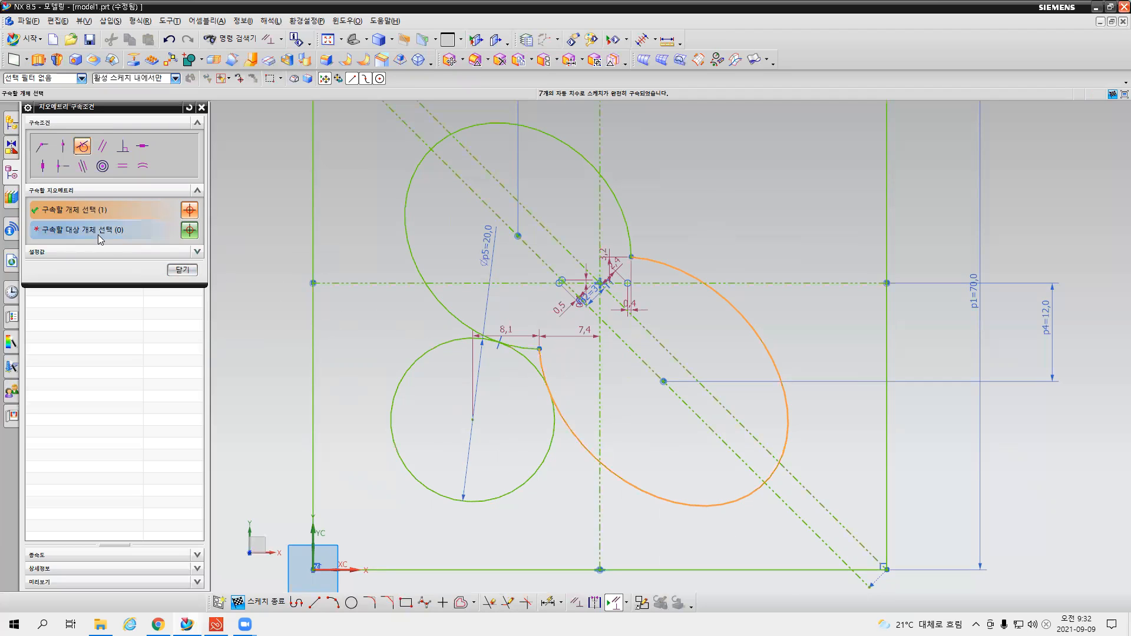
pyautogui.click(552, 420)
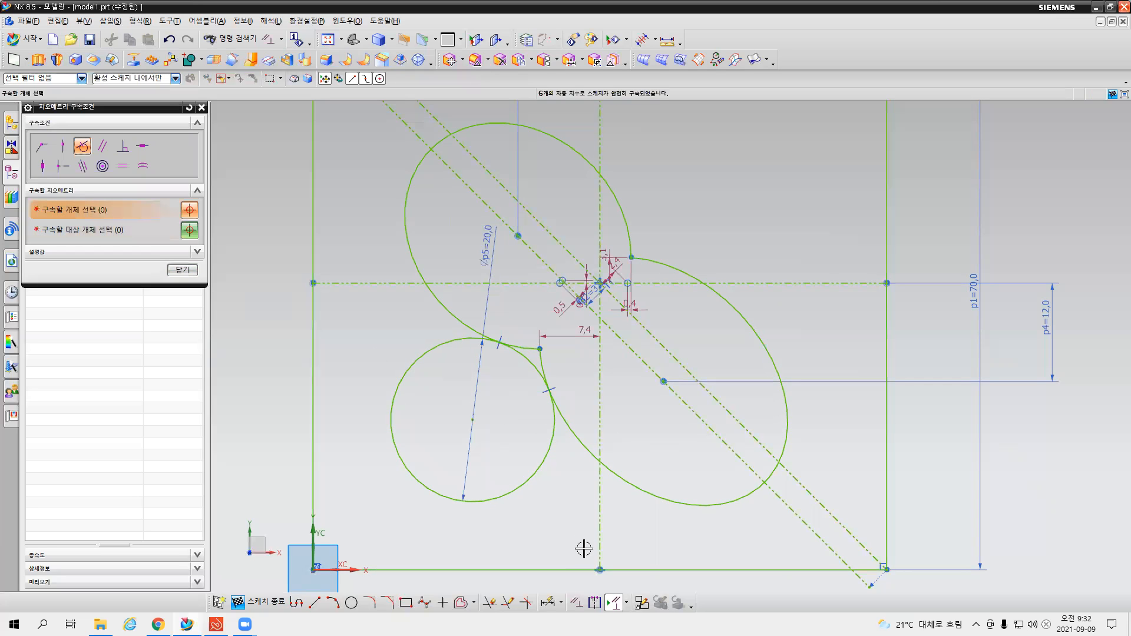
pyautogui.scroll(-2, 593, 315)
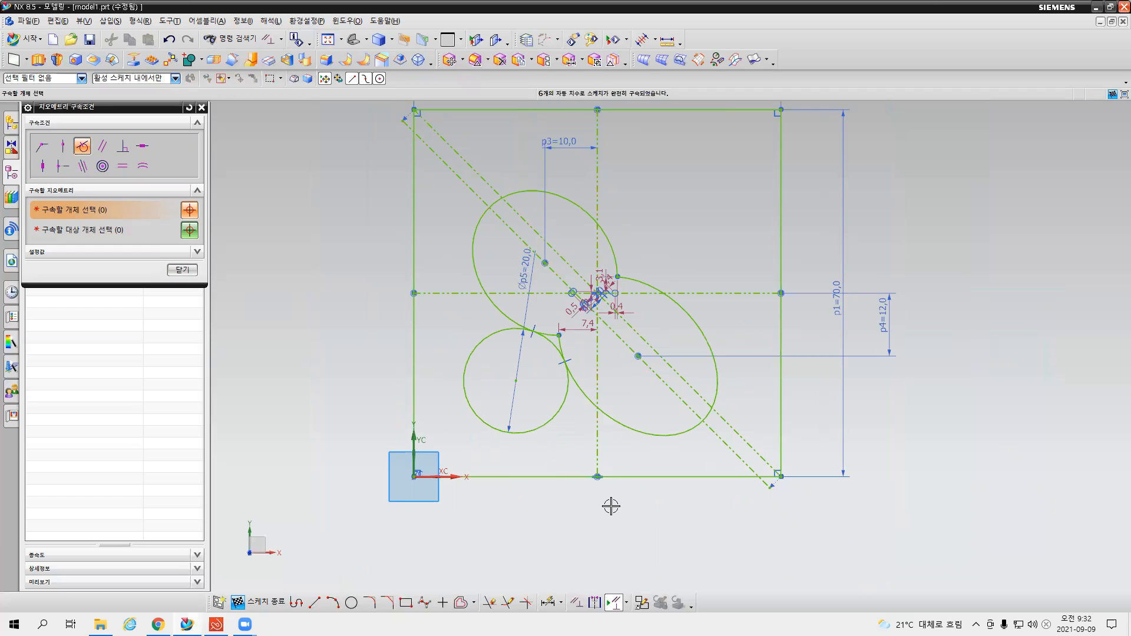
# Step: Trim away the circle's outer arc and both ellipse ends between the tangent points at the lower-left junction
pyautogui.click(183, 270)
pyautogui.press('t')
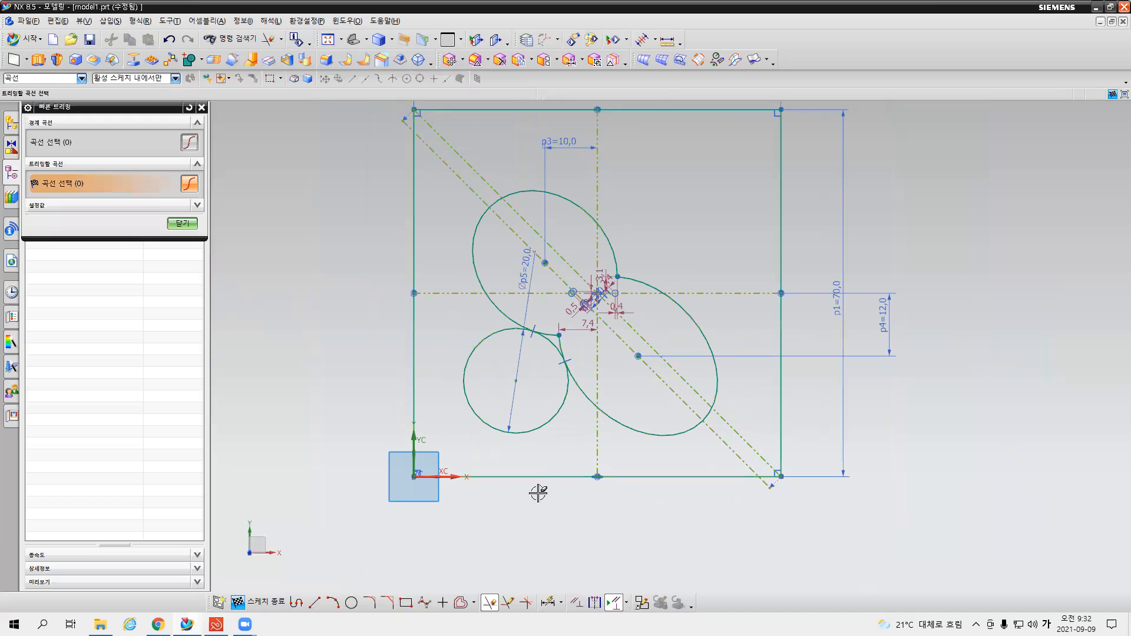
pyautogui.click(477, 419)
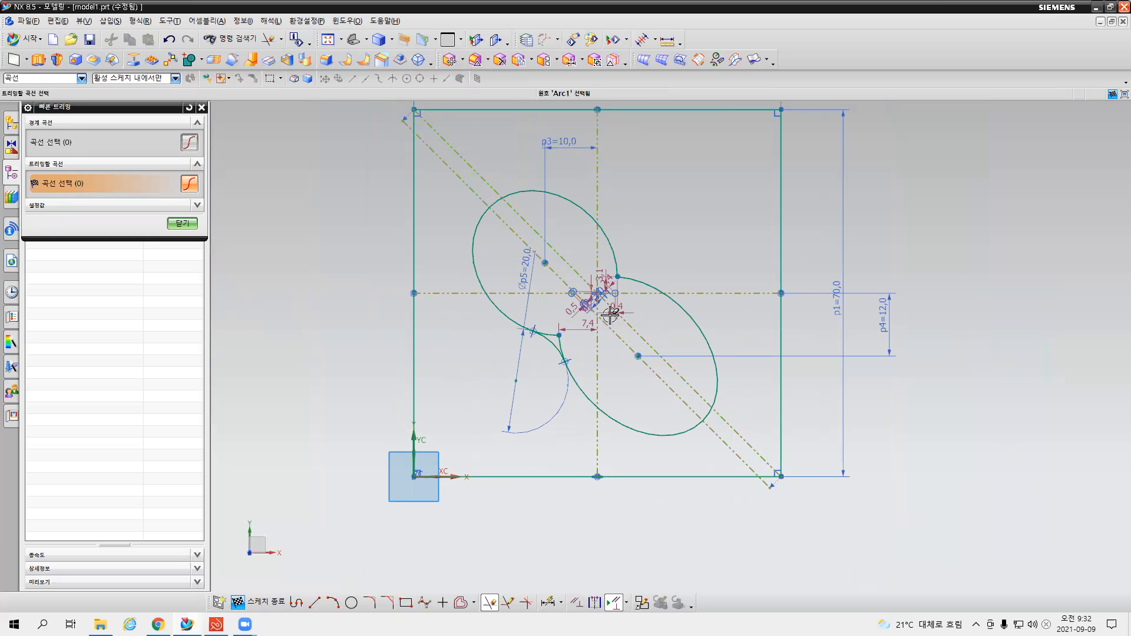
pyautogui.scroll(5, 594, 335)
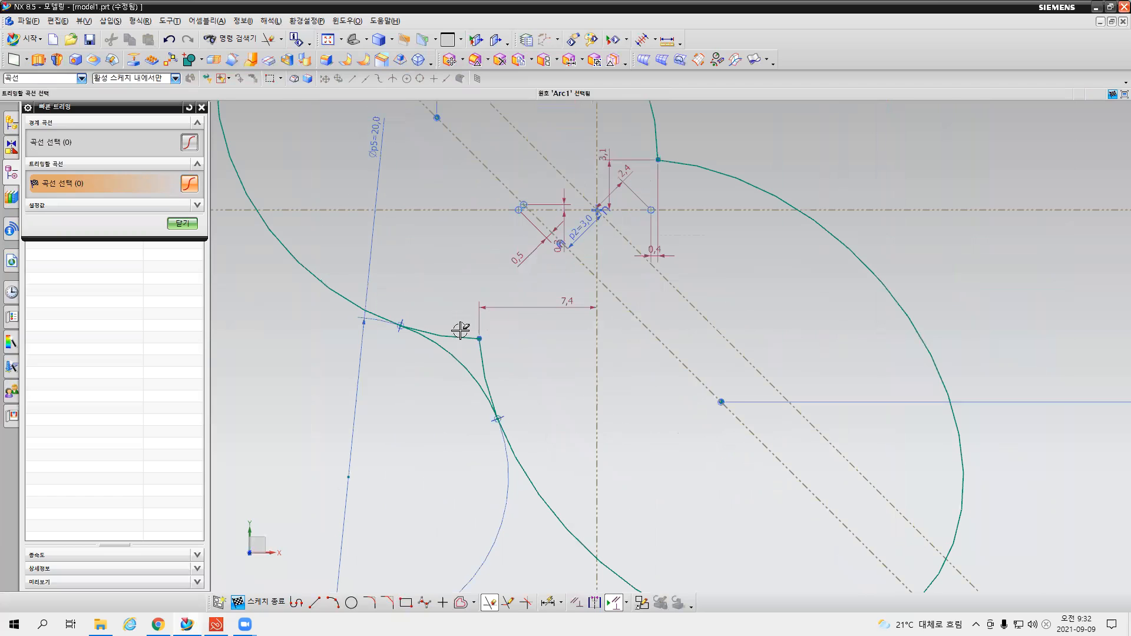
pyautogui.click(461, 337)
pyautogui.click(481, 349)
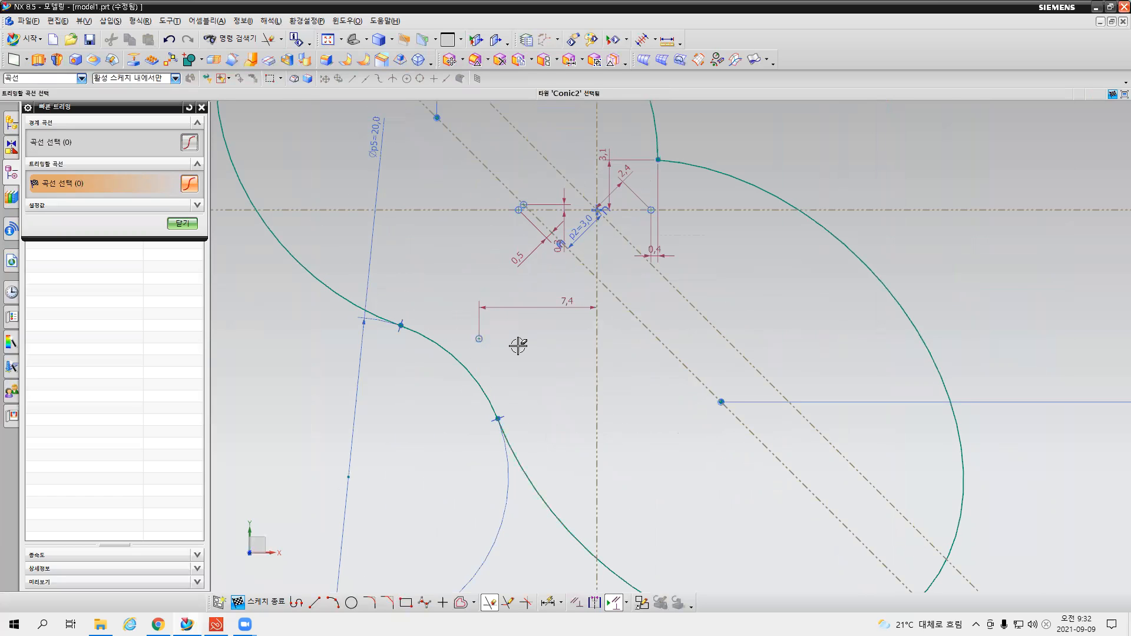
pyautogui.scroll(-5, 518, 346)
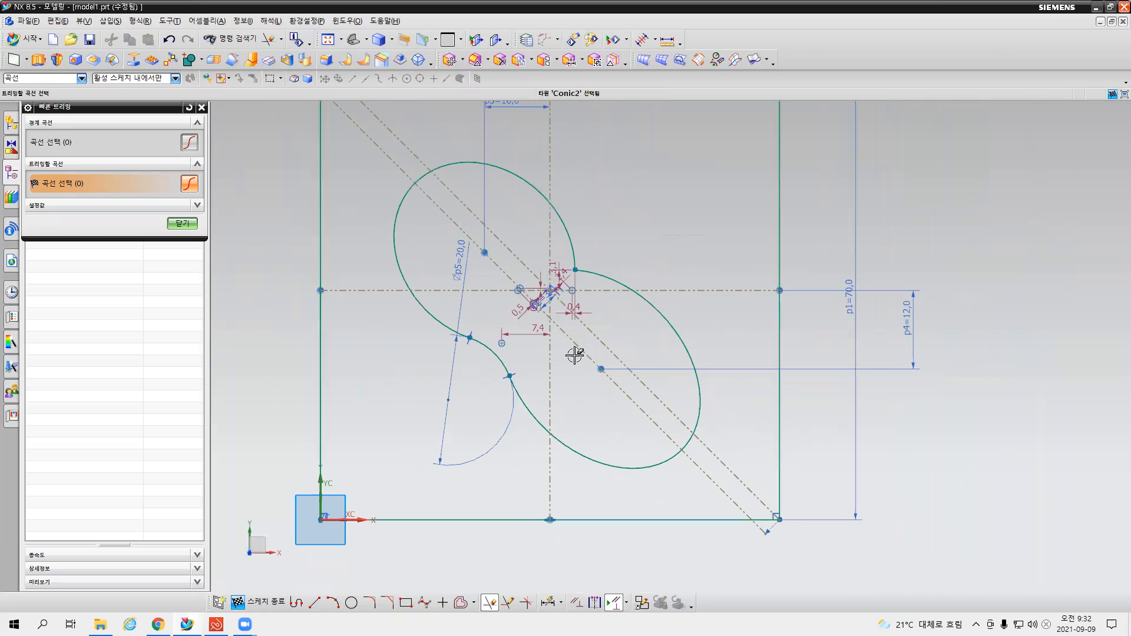
pyautogui.keyDown('shift'); pyautogui.moveTo(621, 238); pyautogui.dragTo(602, 295, button='middle'); pyautogui.keyUp('shift')
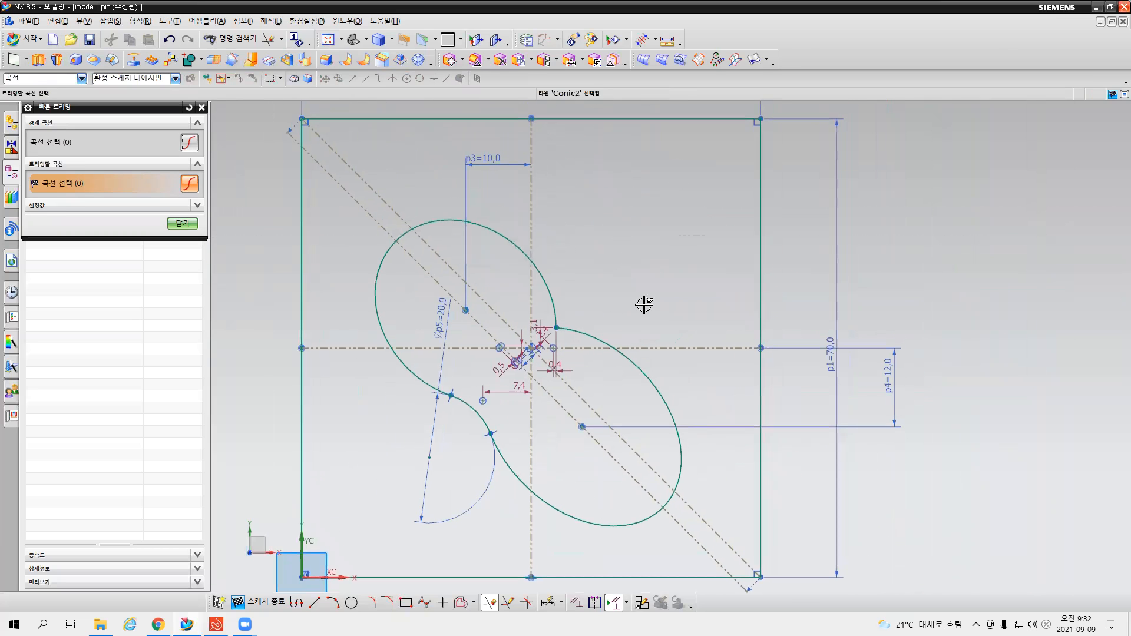
pyautogui.middleClick(644, 304)
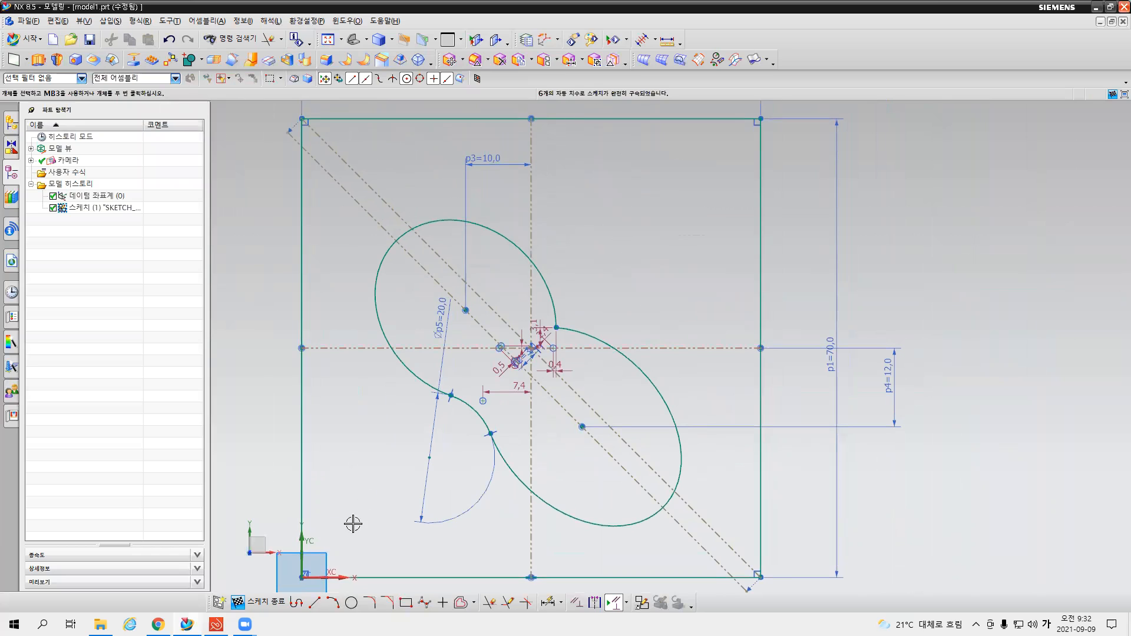
# Step: Sketch a small circle just outside the upper-right junction of the two ellipses
pyautogui.click(351, 602)
pyautogui.click(609, 285)
pyautogui.click(630, 257)
pyautogui.middleClick(657, 239)
# Step: Set the new circle's diameter to 20 mm and move its centre slightly up and right, away from the ellipse junction
pyautogui.doubleClick(618, 151)
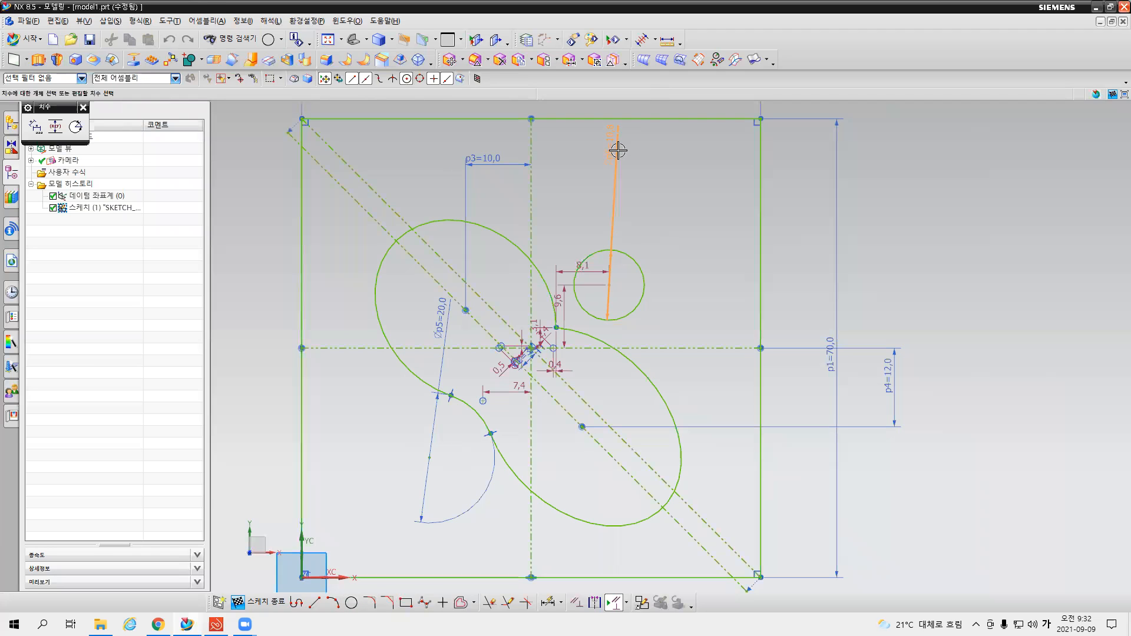
pyautogui.write('20')
pyautogui.press('Return')
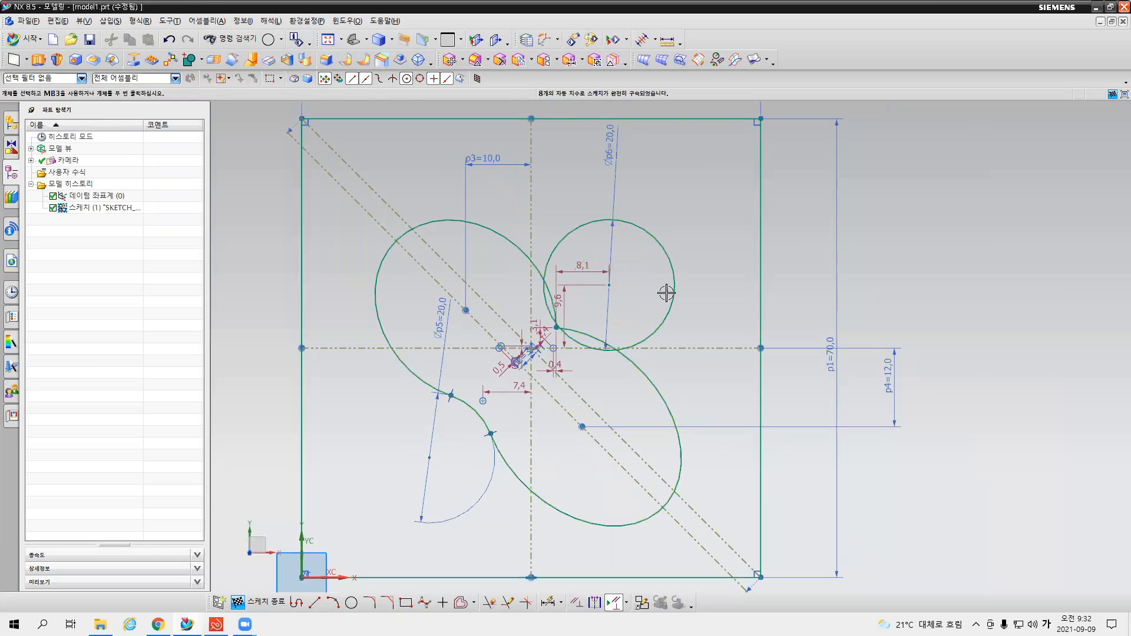
pyautogui.moveTo(609, 284); pyautogui.dragTo(616, 271)
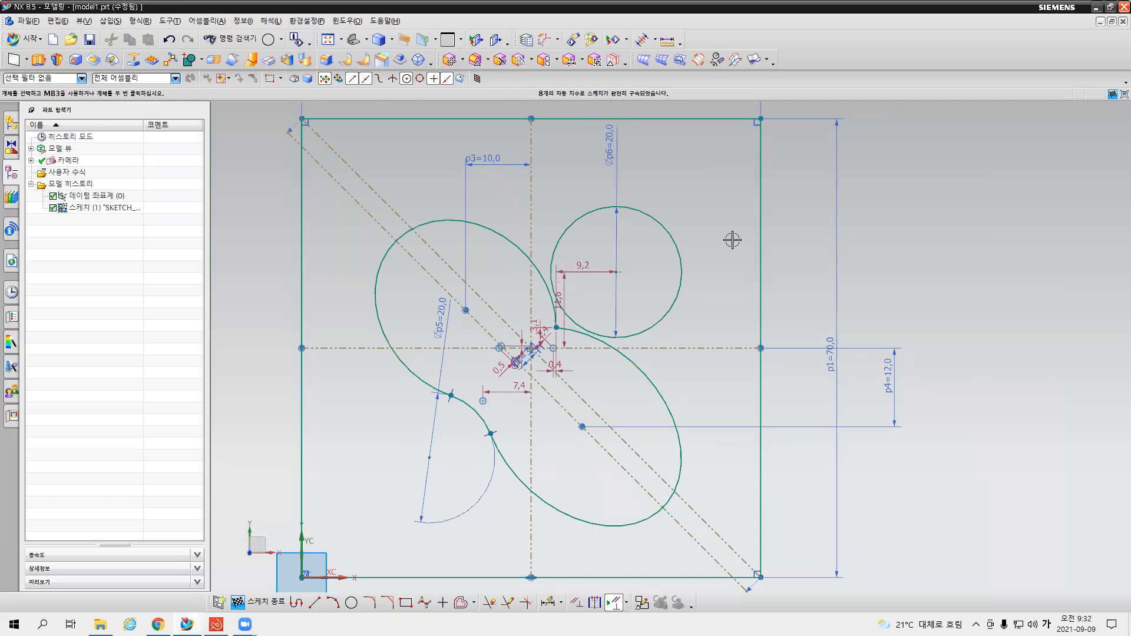
# Step: Constrain the upper-right circle tangent to the upper-left ellipse and to the lower-right ellipse
pyautogui.press('c')
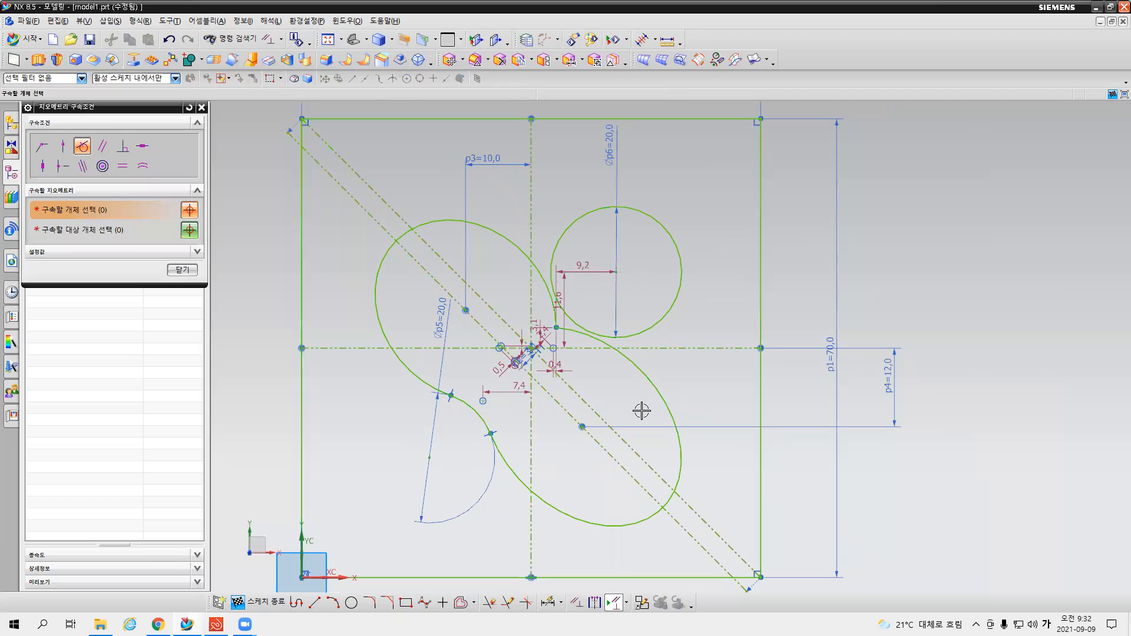
pyautogui.click(552, 275)
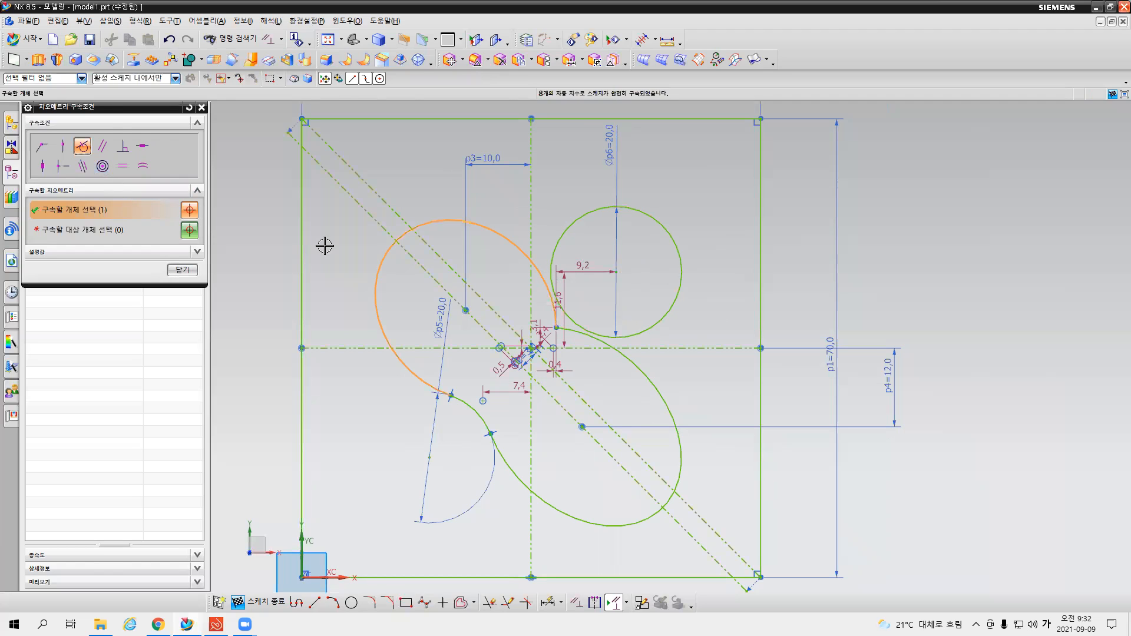
pyautogui.click(551, 283)
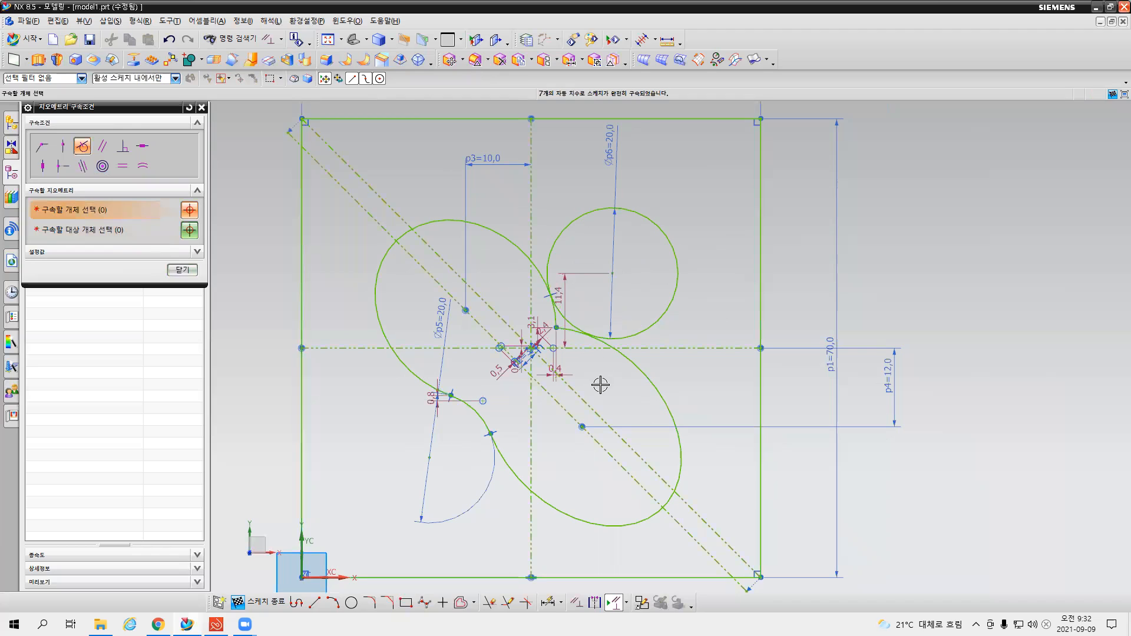
pyautogui.click(605, 347)
pyautogui.click(606, 327)
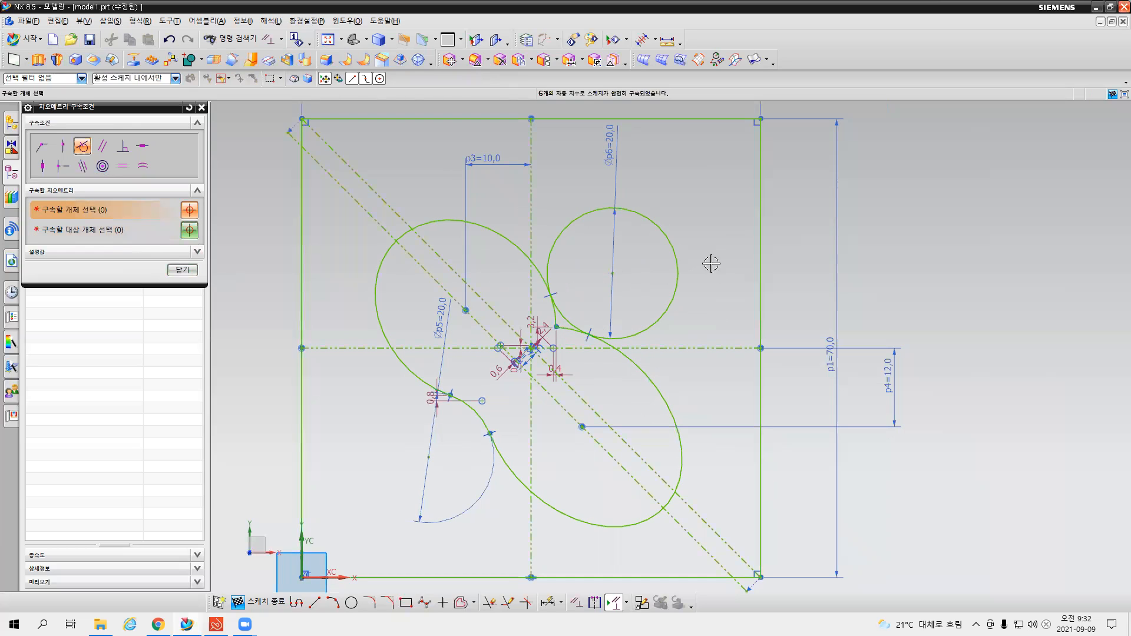
pyautogui.middleClick(721, 228)
pyautogui.click(182, 270)
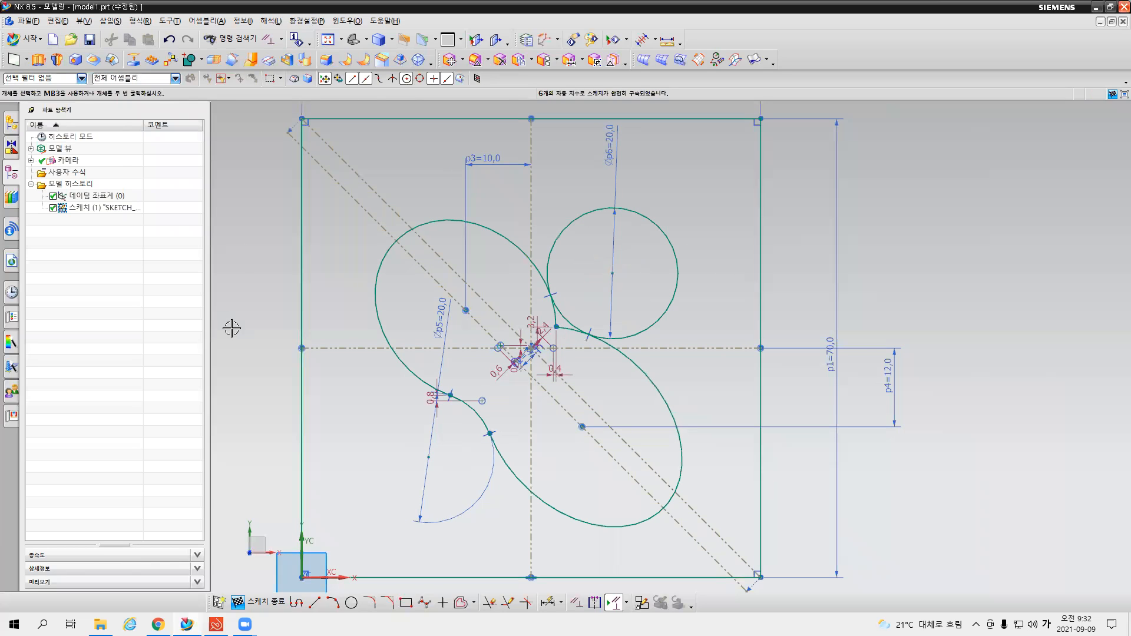
# Step: Trim the upper-right circle's outer arc and both ellipse ends between its tangent points, and finish the sketch
pyautogui.press('t')
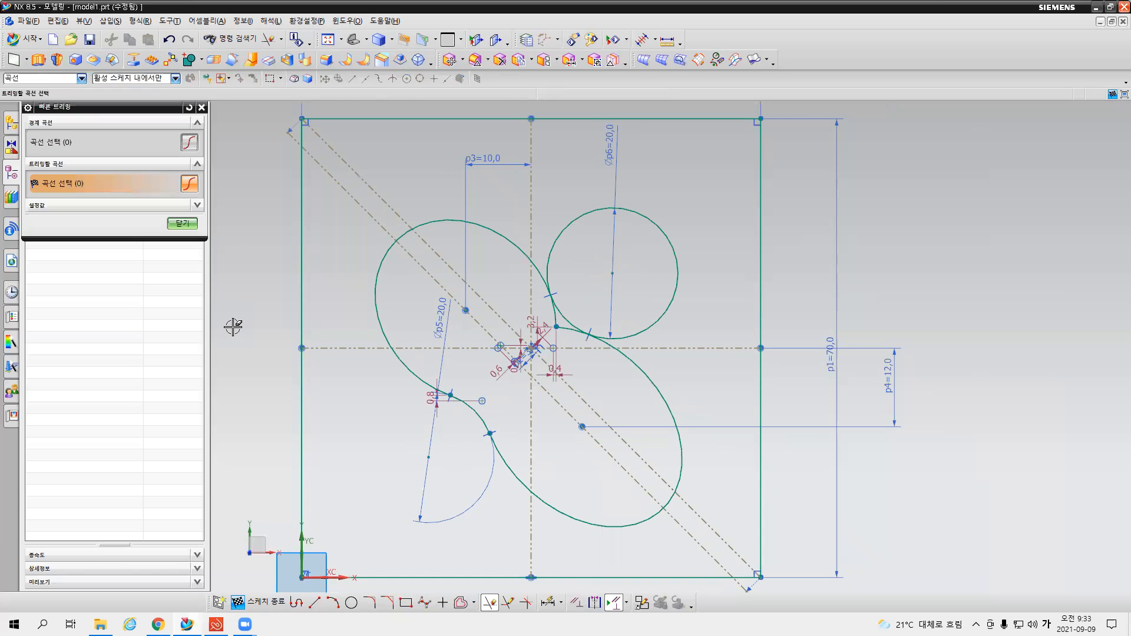
pyautogui.click(655, 224)
pyautogui.scroll(5, 570, 334)
pyautogui.click(568, 318)
pyautogui.click(521, 277)
pyautogui.scroll(-5, 555, 359)
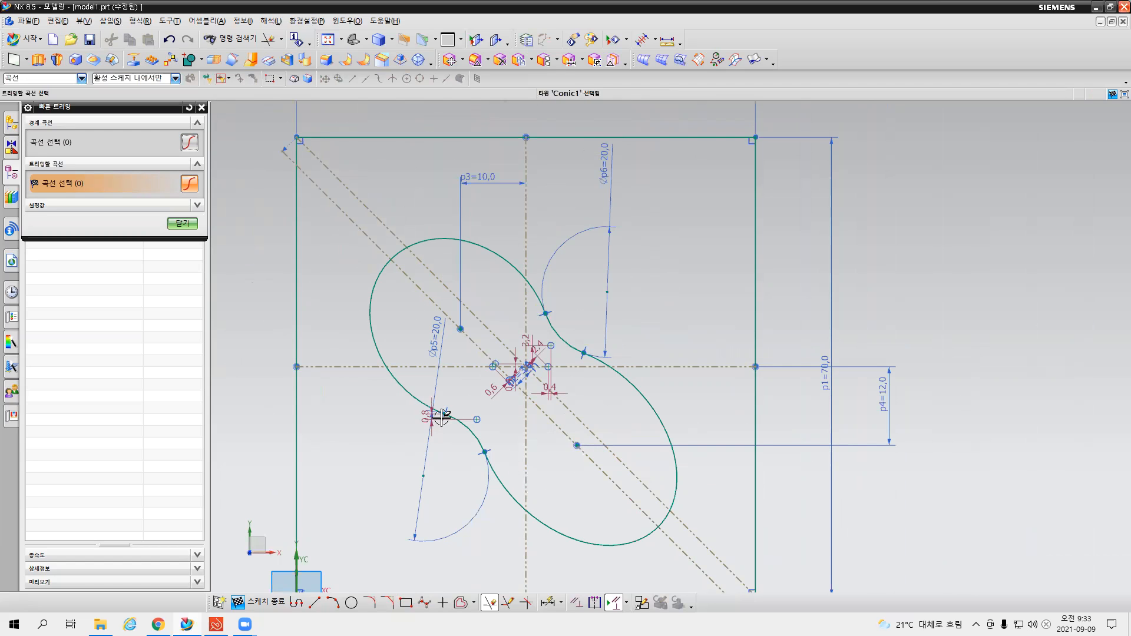
pyautogui.click(182, 224)
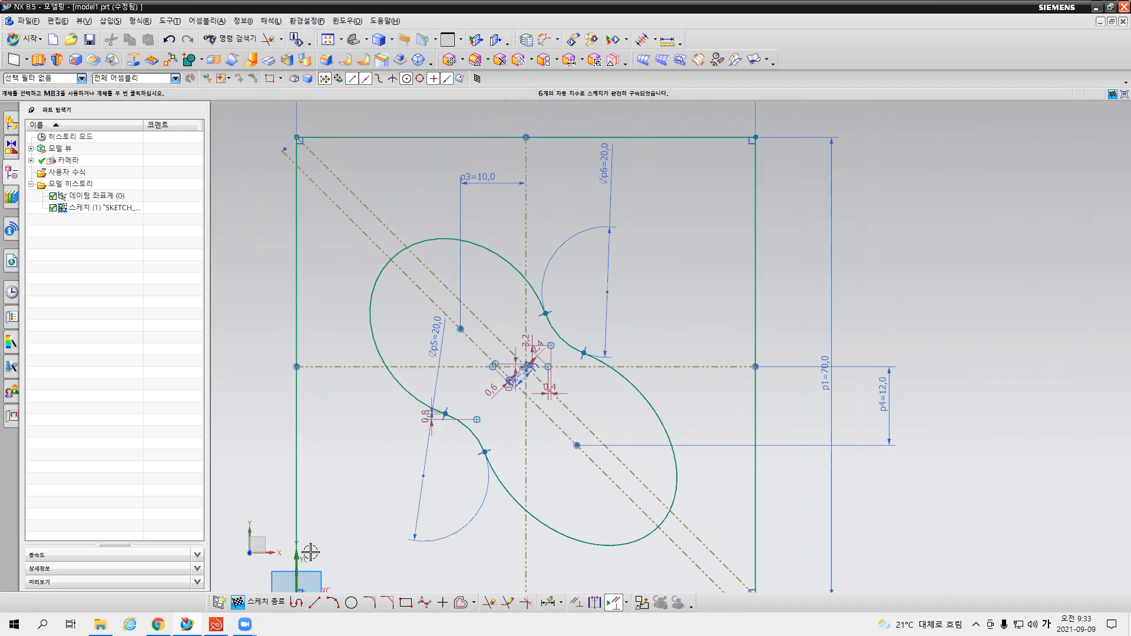
pyautogui.click(274, 604)
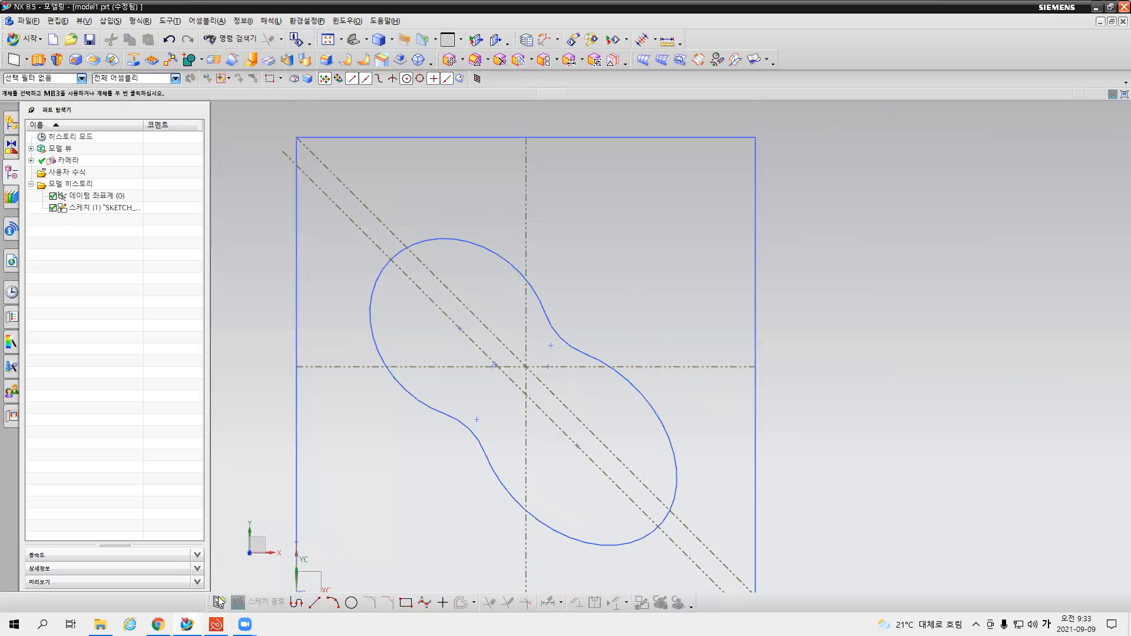
# Step: Check the pocket's offset in the PDF drawing, and reopen the existing sketch in NX for editing
pyautogui.hotkey('alt', 'Tab')
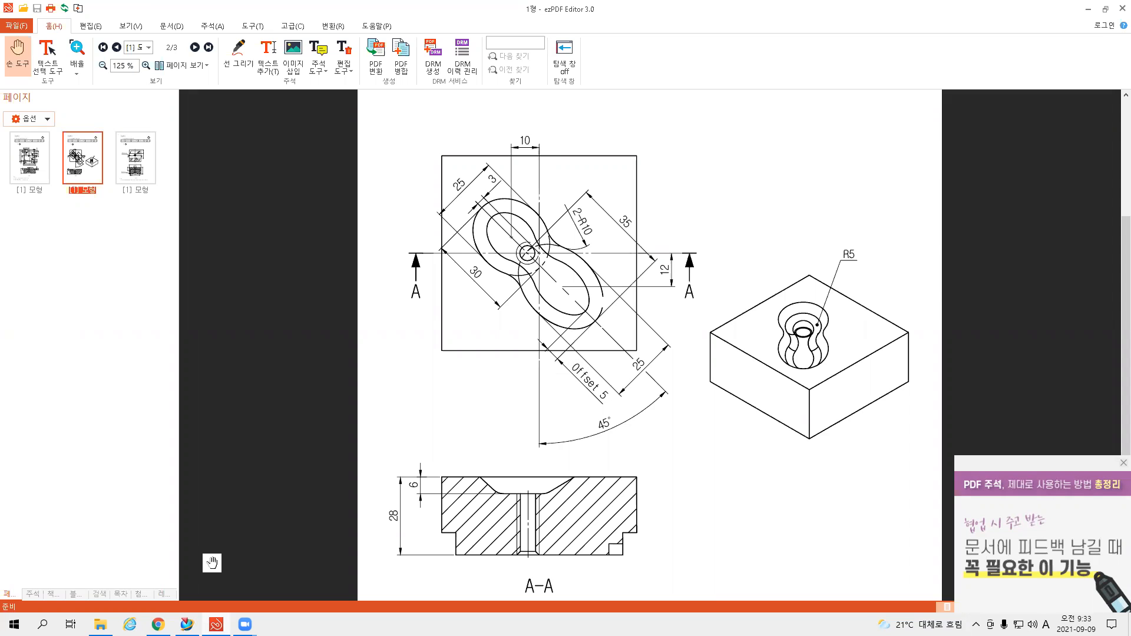
pyautogui.click(187, 626)
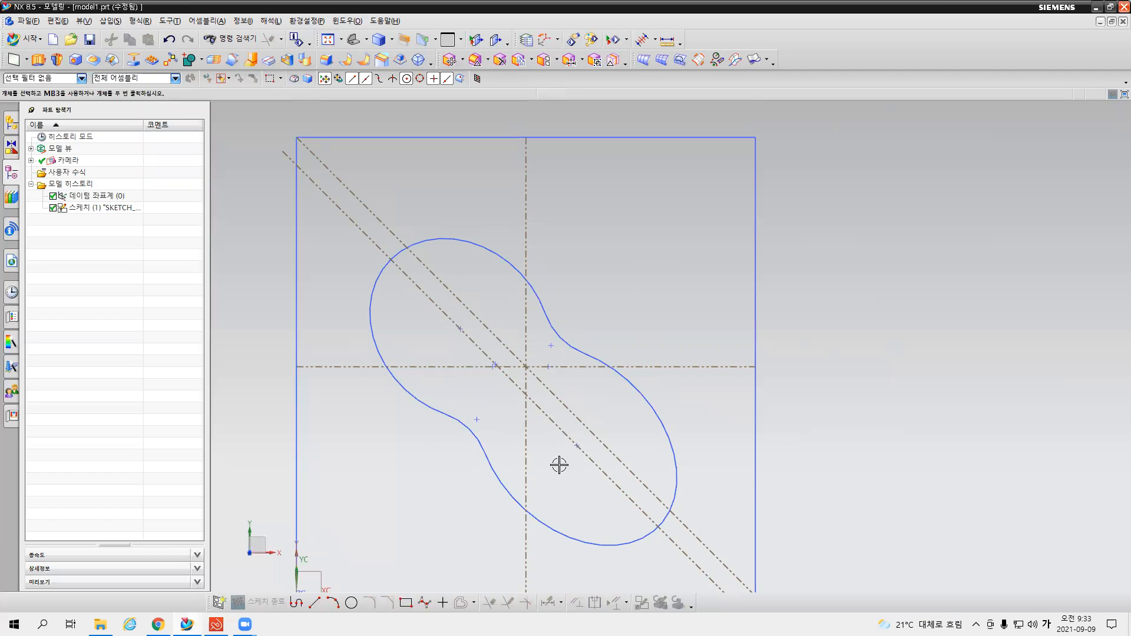
pyautogui.doubleClick(118, 209)
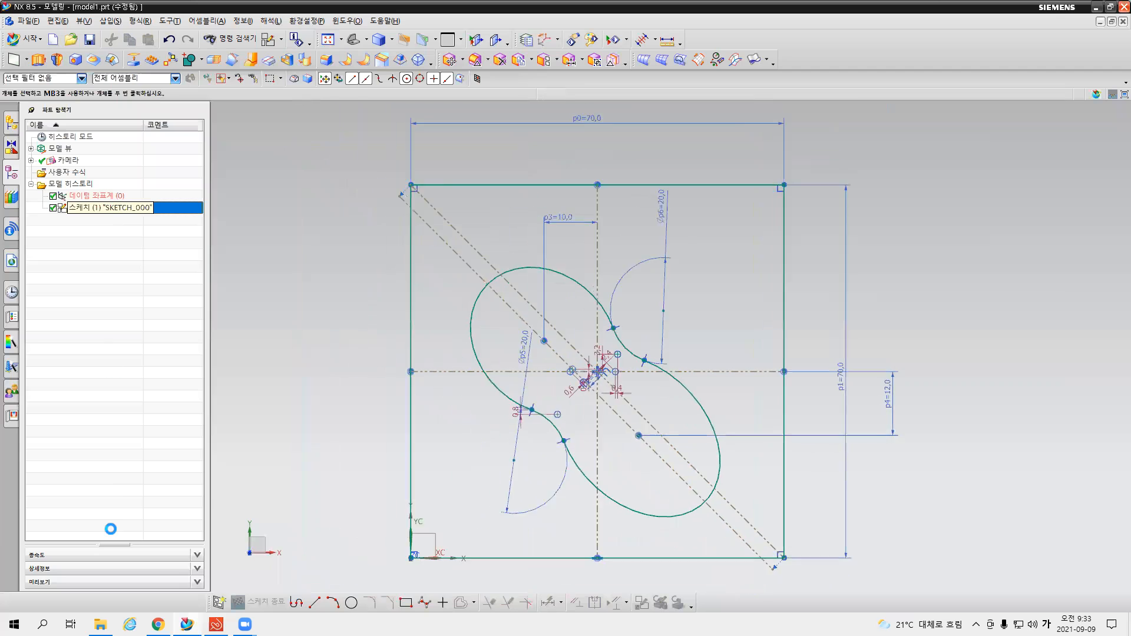
pyautogui.scroll(4, 620, 423)
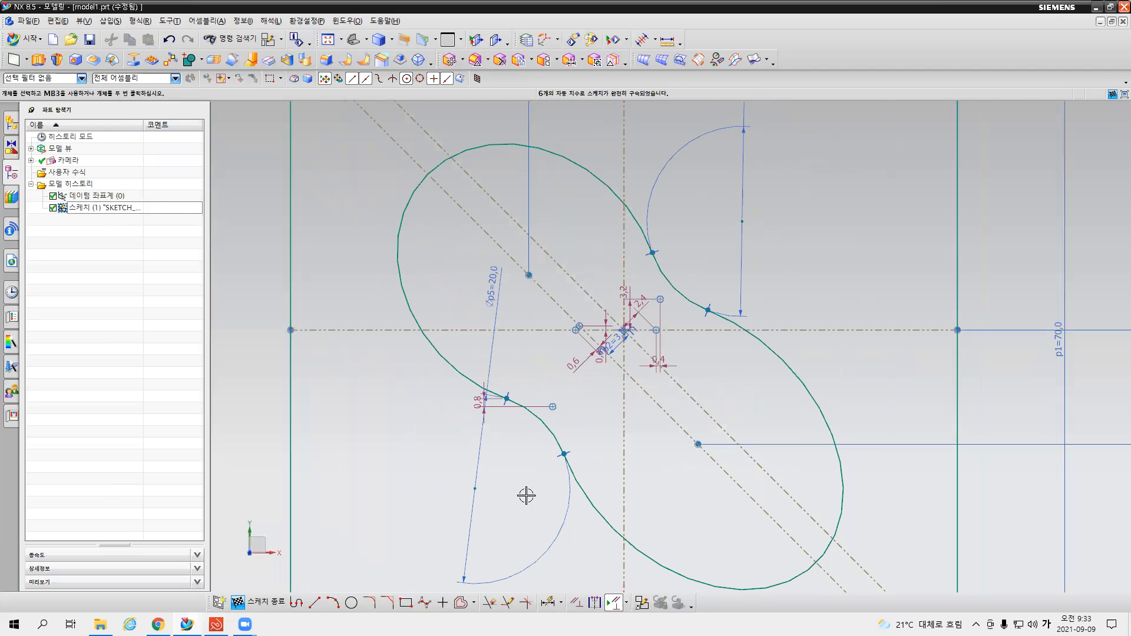
# Step: Offset the closed pocket outline 5 mm inward with Offset Curve and finish the sketch
pyautogui.click(474, 602)
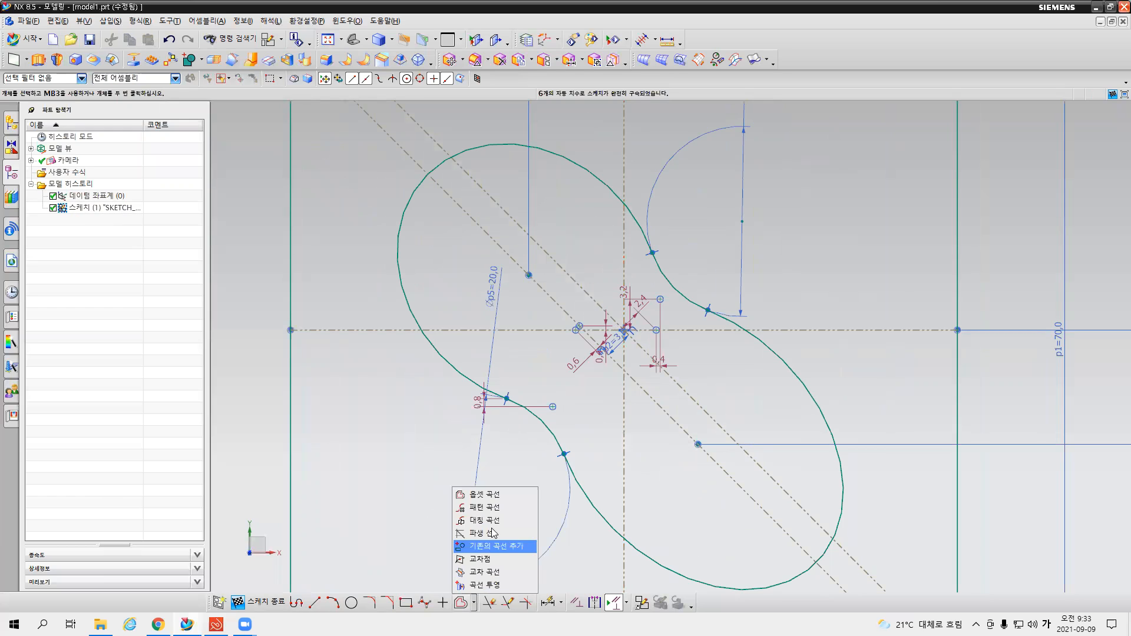
pyautogui.click(504, 496)
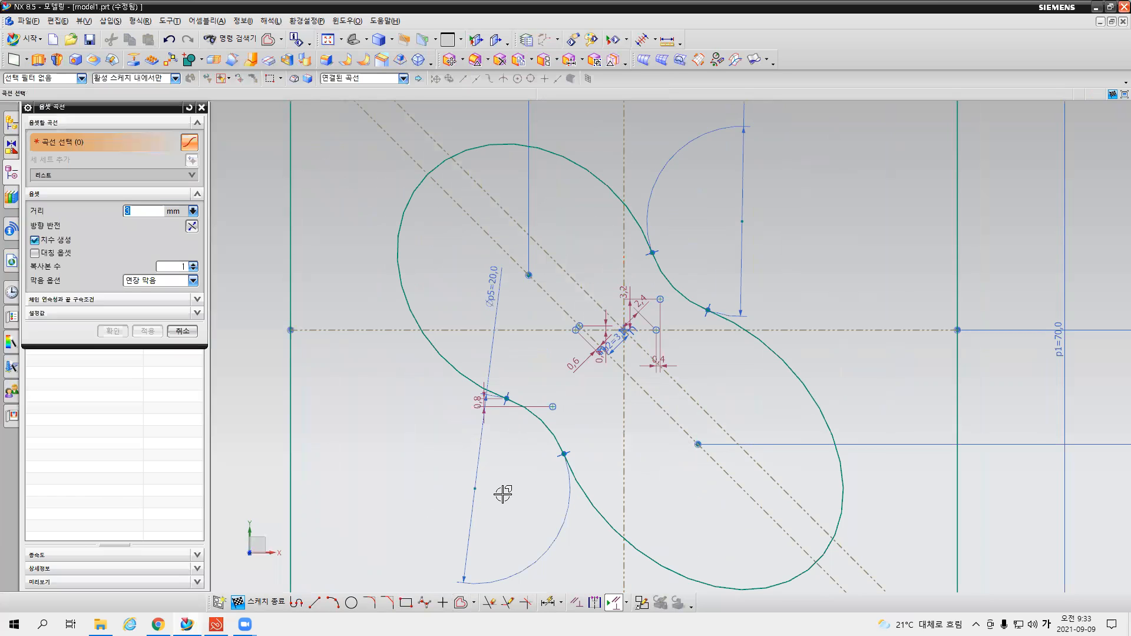
pyautogui.click(404, 287)
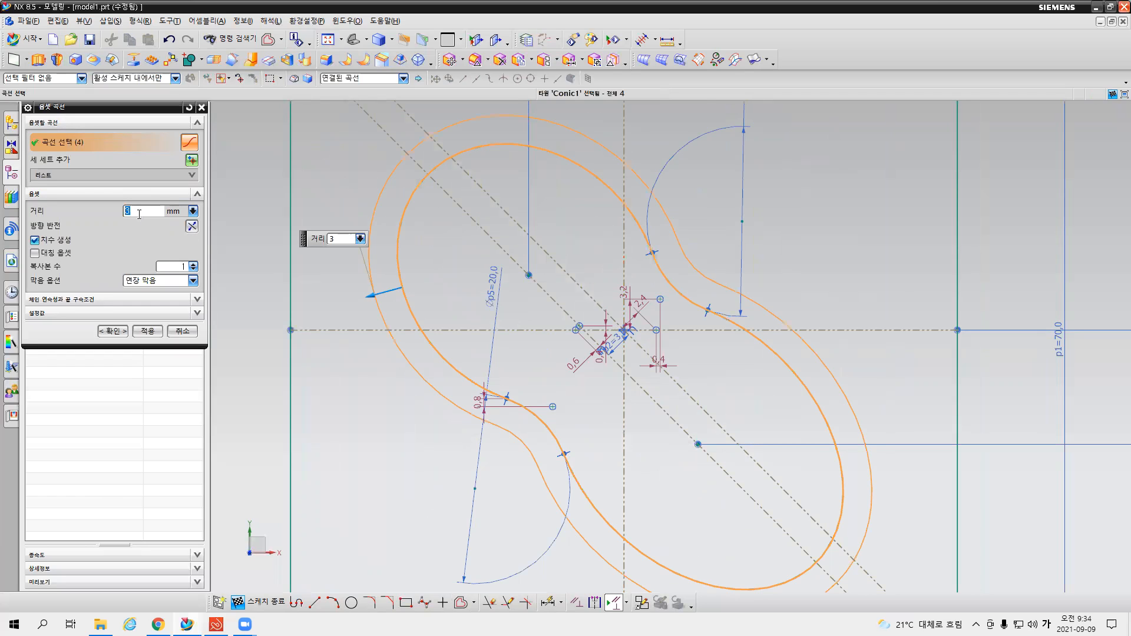
pyautogui.write('5')
pyautogui.click(192, 226)
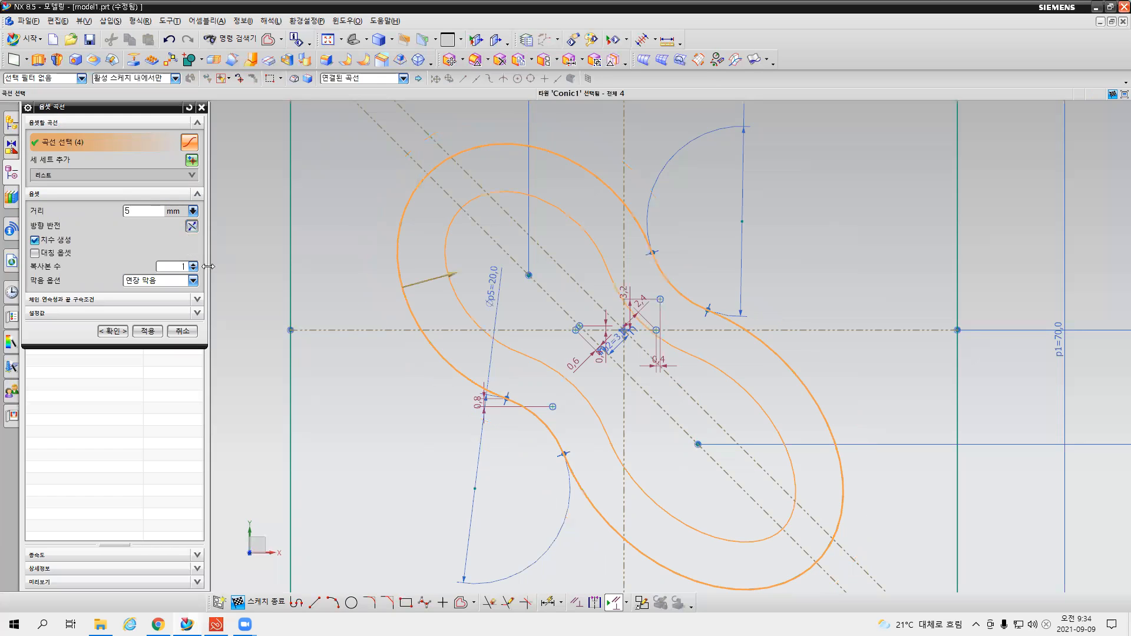
pyautogui.click(111, 332)
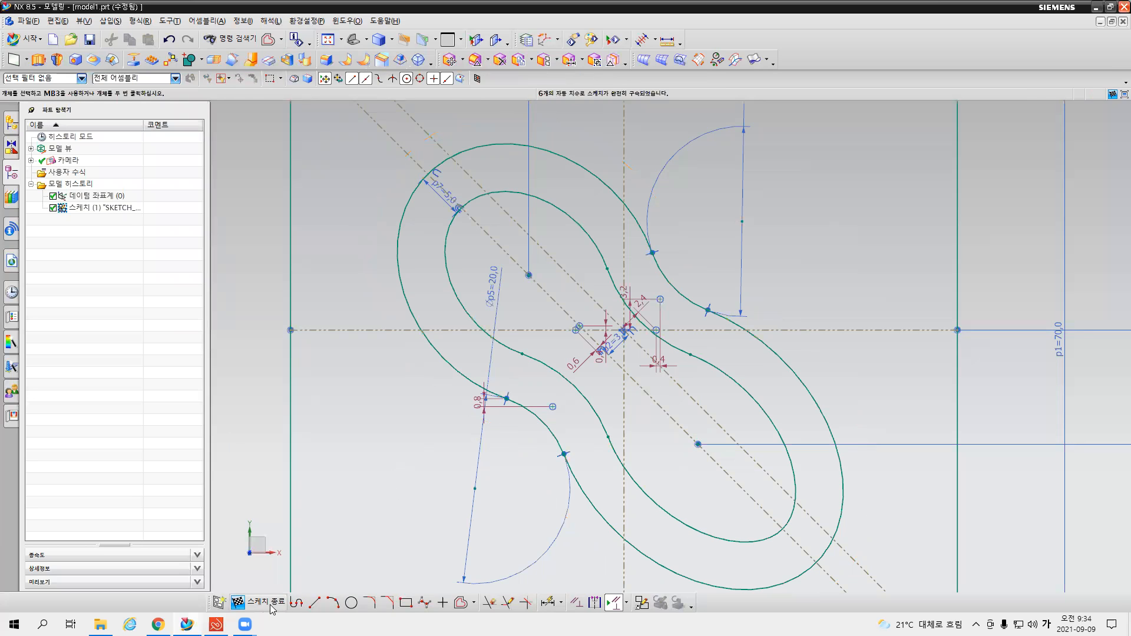
pyautogui.click(237, 601)
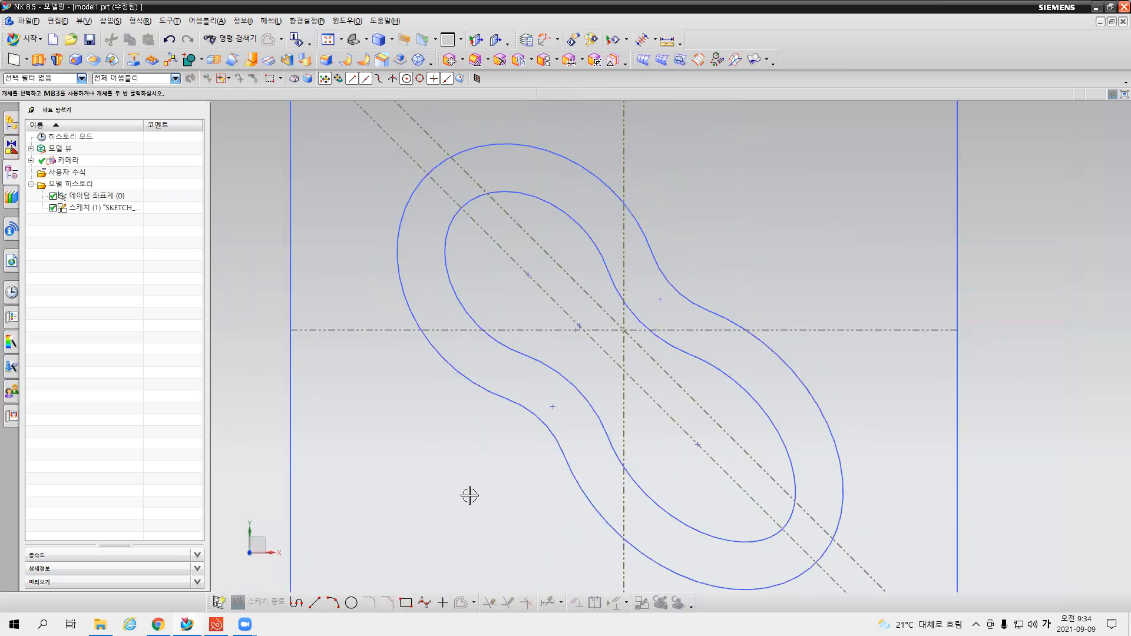
# Step: Extrude the square outline 28 mm downward as a block, using connected-curve selection and checking the height in the PDF drawing
pyautogui.scroll(-3, 470, 495)
pyautogui.moveTo(465, 528)
pyautogui.mouseDown(button='middle')
pyautogui.moveTo(447, 492)
pyautogui.moveTo(464, 422)
pyautogui.moveTo(430, 457)
pyautogui.moveTo(539, 396)
pyautogui.mouseUp(button='middle')
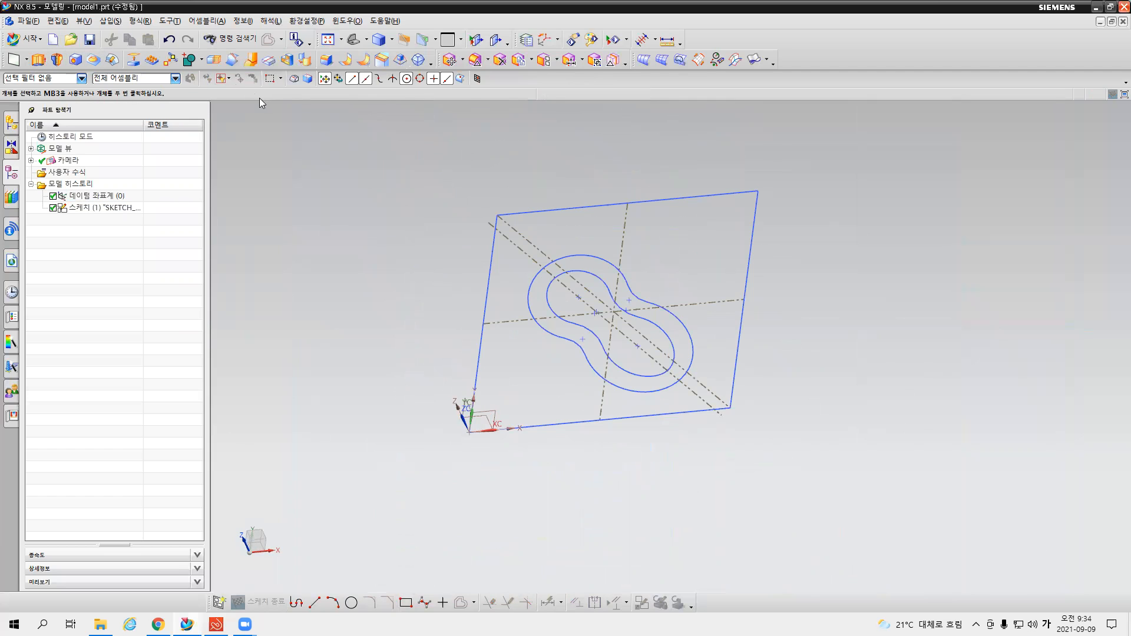
pyautogui.click(38, 60)
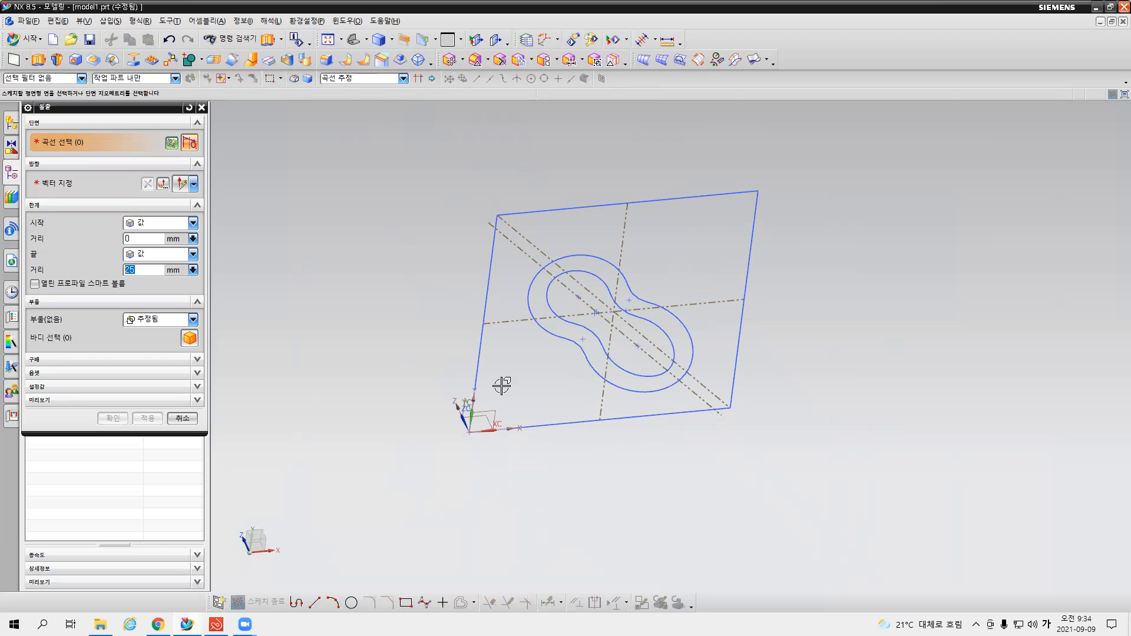
pyautogui.click(394, 78)
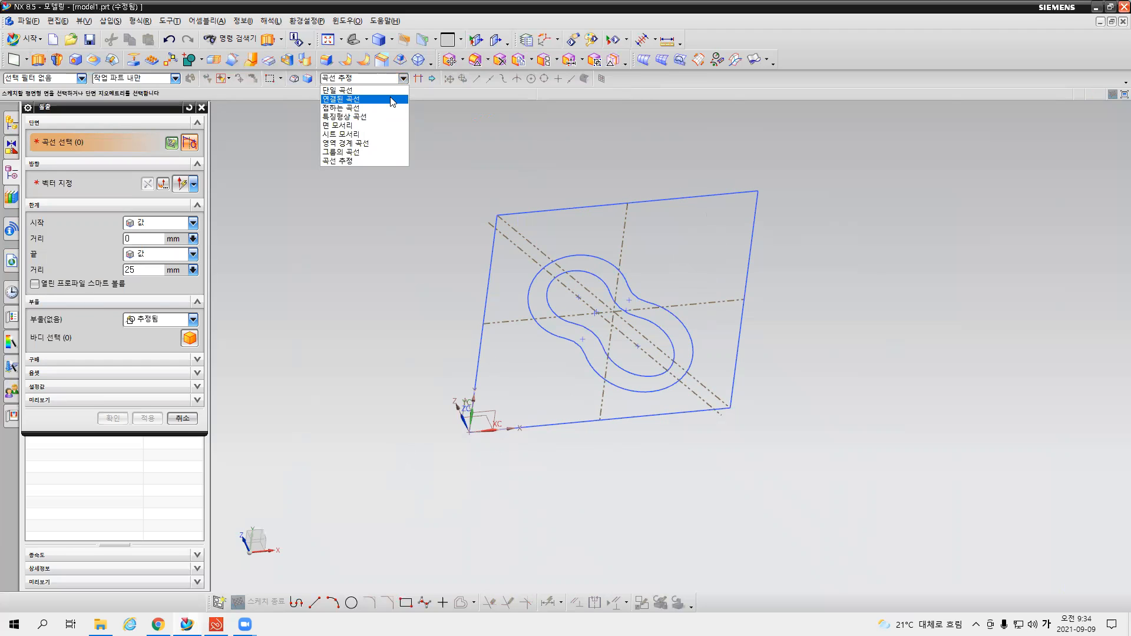
pyautogui.click(392, 100)
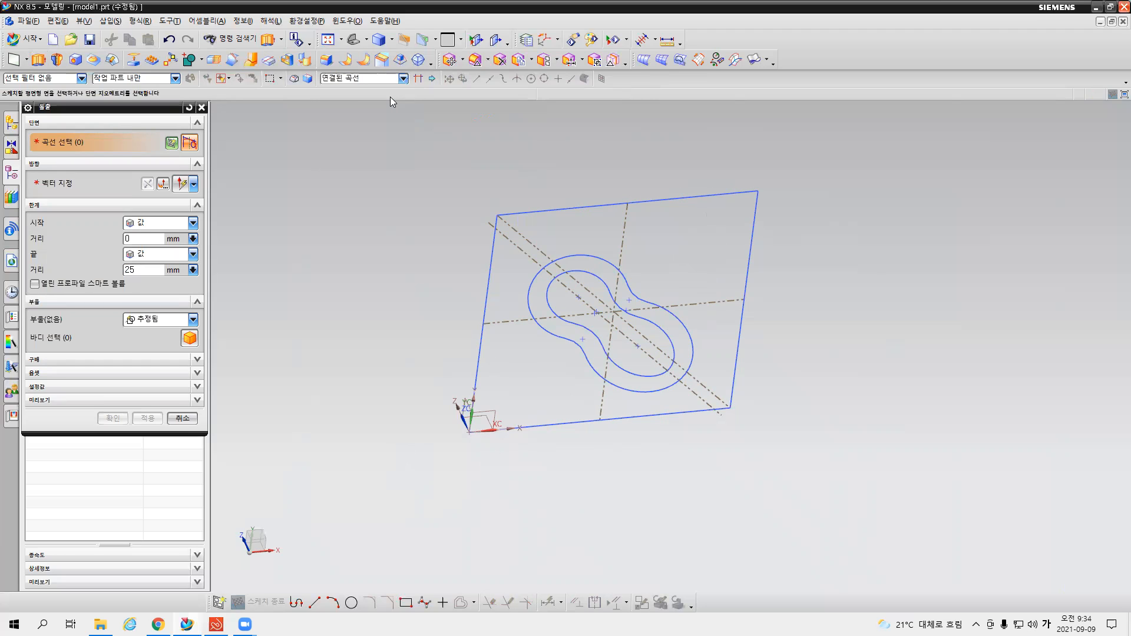
pyautogui.click(614, 202)
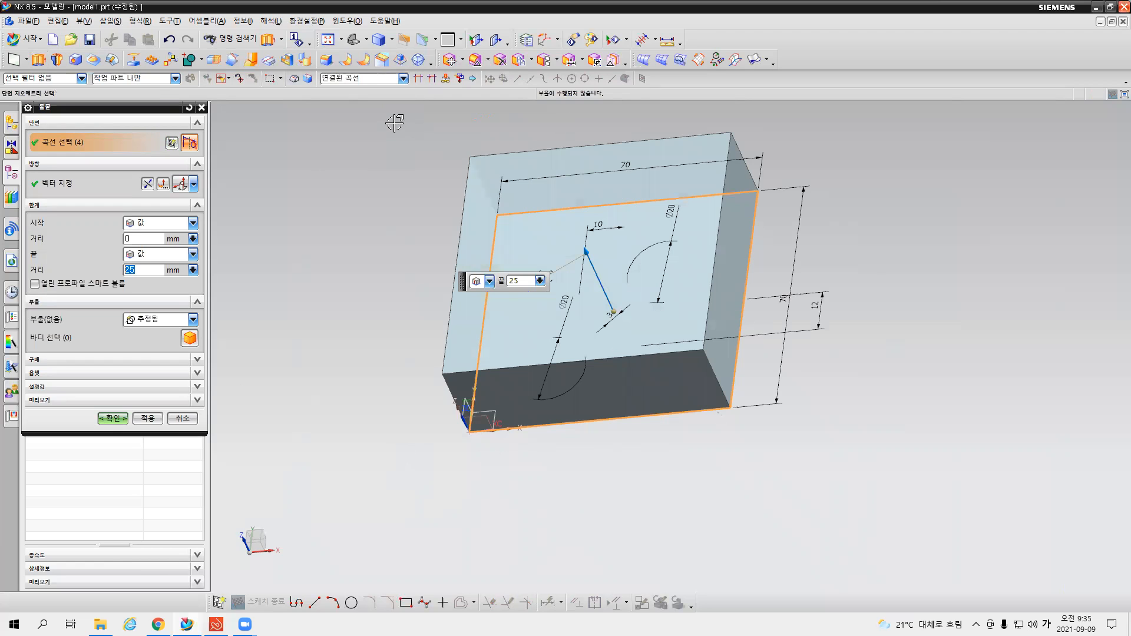
pyautogui.click(148, 185)
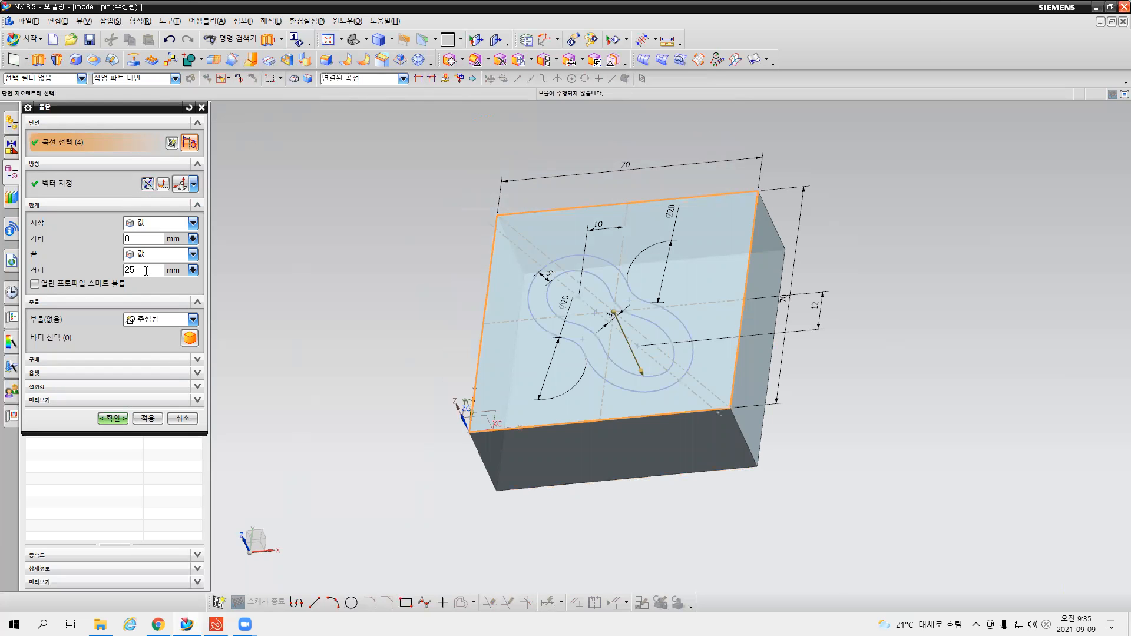
pyautogui.hotkey('alt', 'Tab')
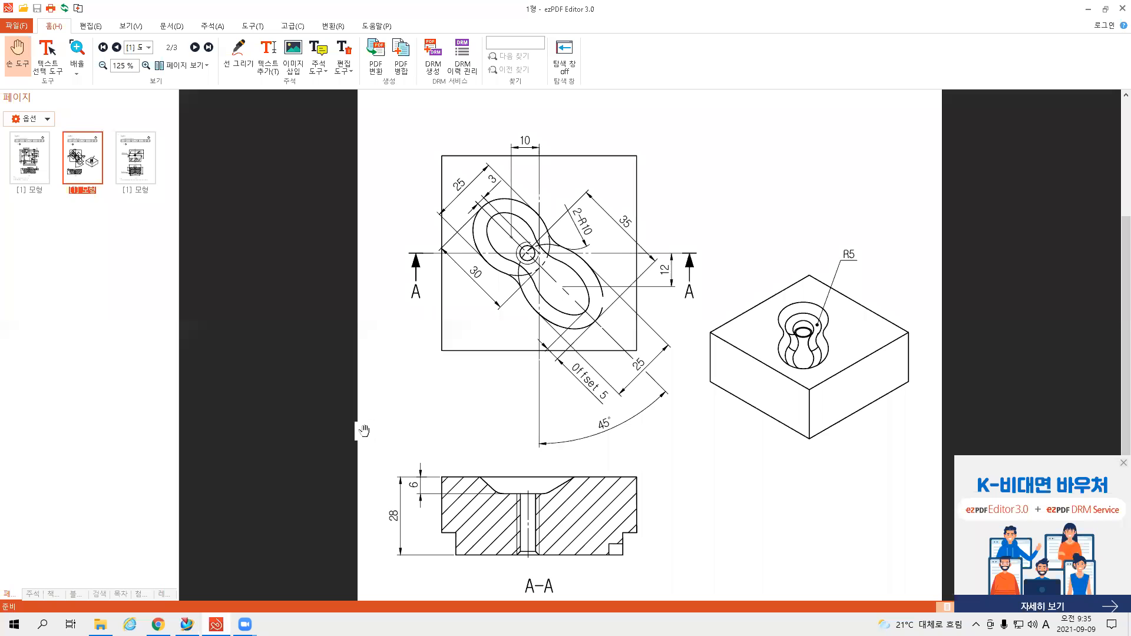
pyautogui.click(189, 624)
pyautogui.write('28')
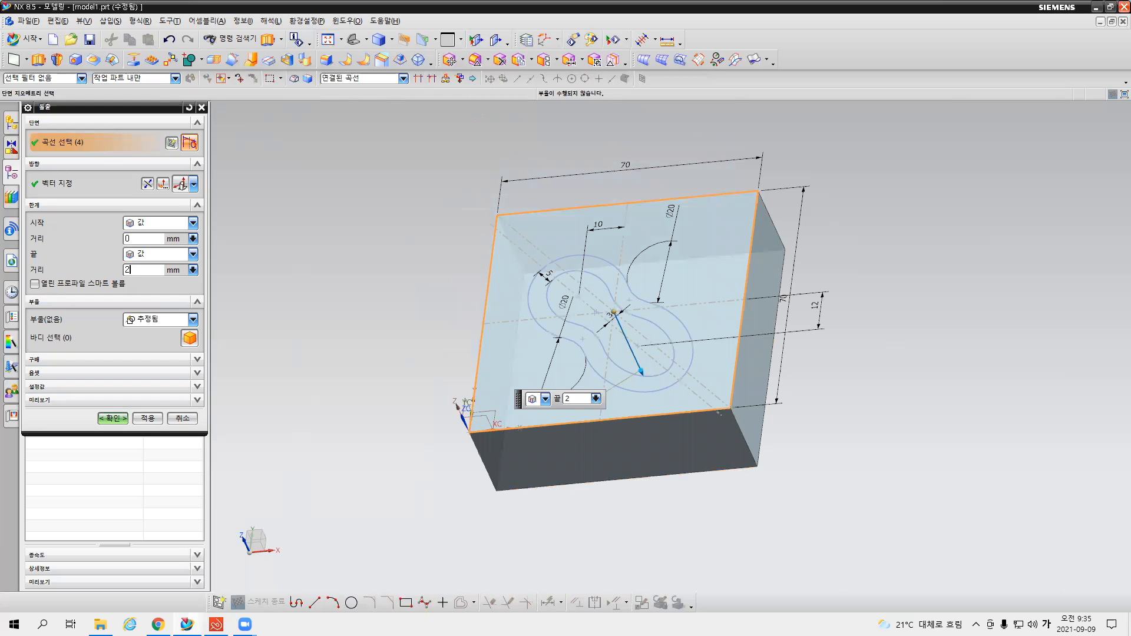
pyautogui.click(112, 418)
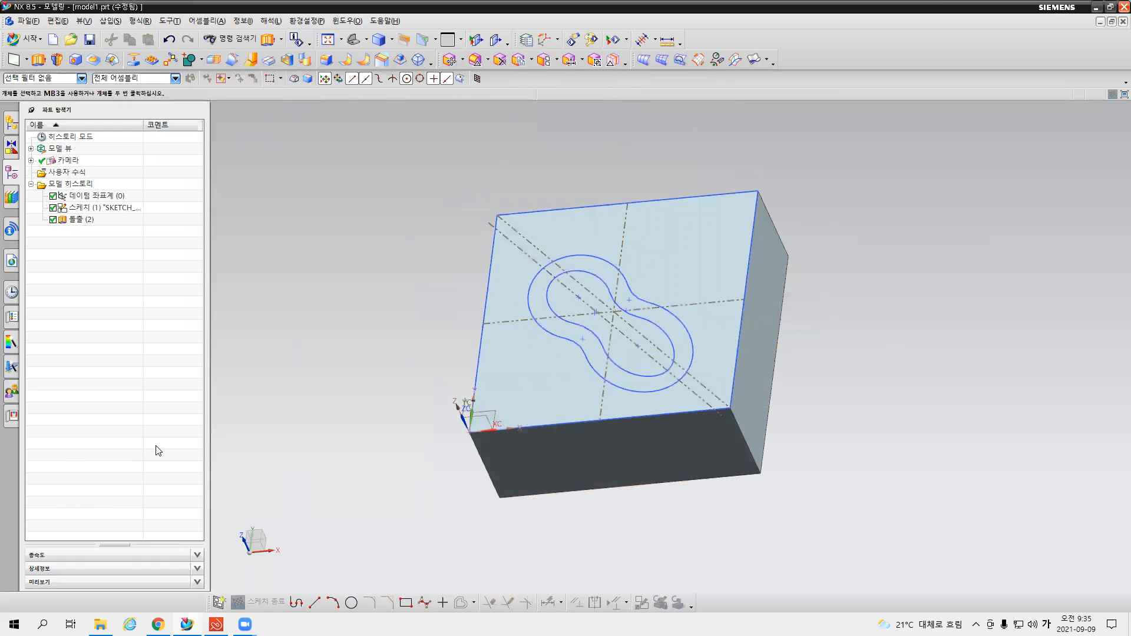
# Step: Check the pocket's depth in the PDF drawing's section view and return to NX
pyautogui.click(581, 408)
pyautogui.scroll(2, 582, 408)
pyautogui.moveTo(581, 408); pyautogui.dragTo(607, 391, button='middle')
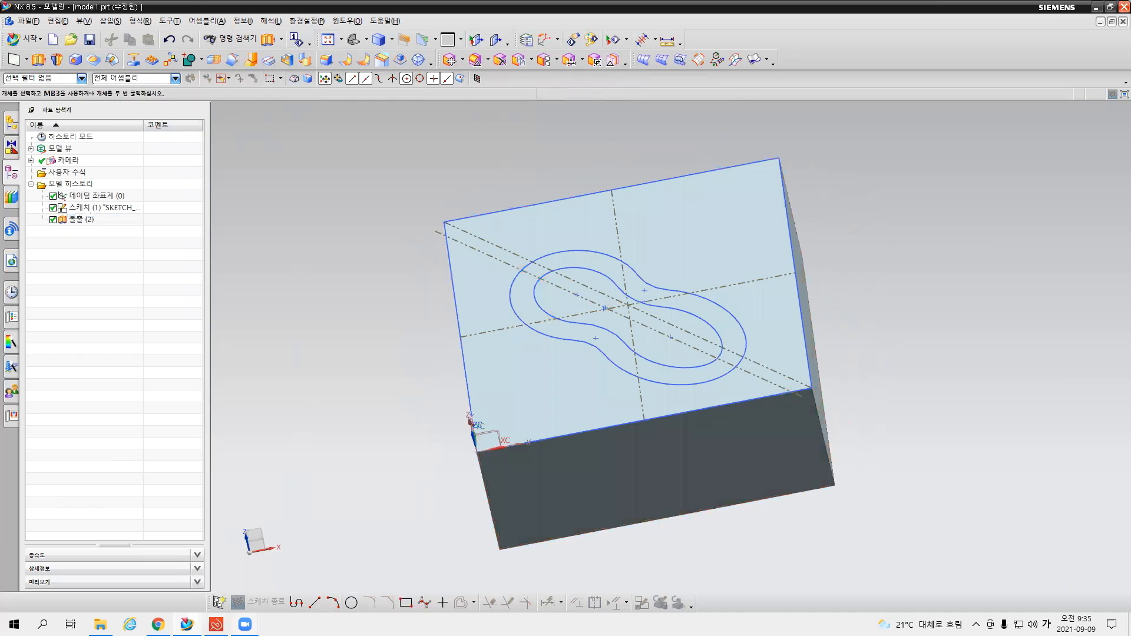
pyautogui.hotkey('alt', 'Tab')
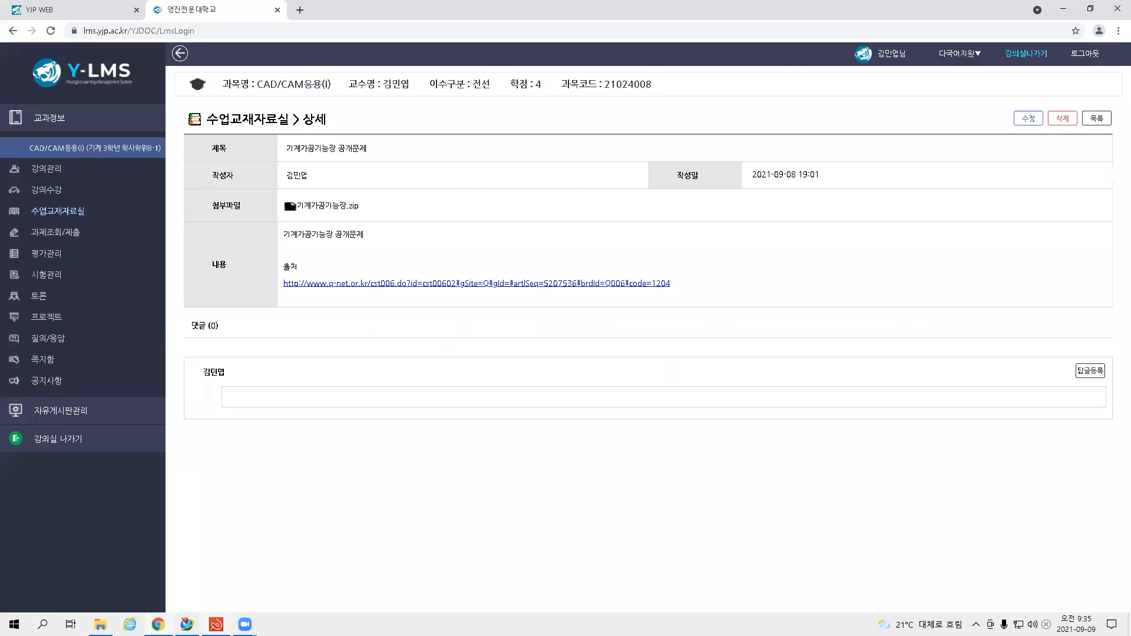
pyautogui.hotkey('alt', 'Tab')
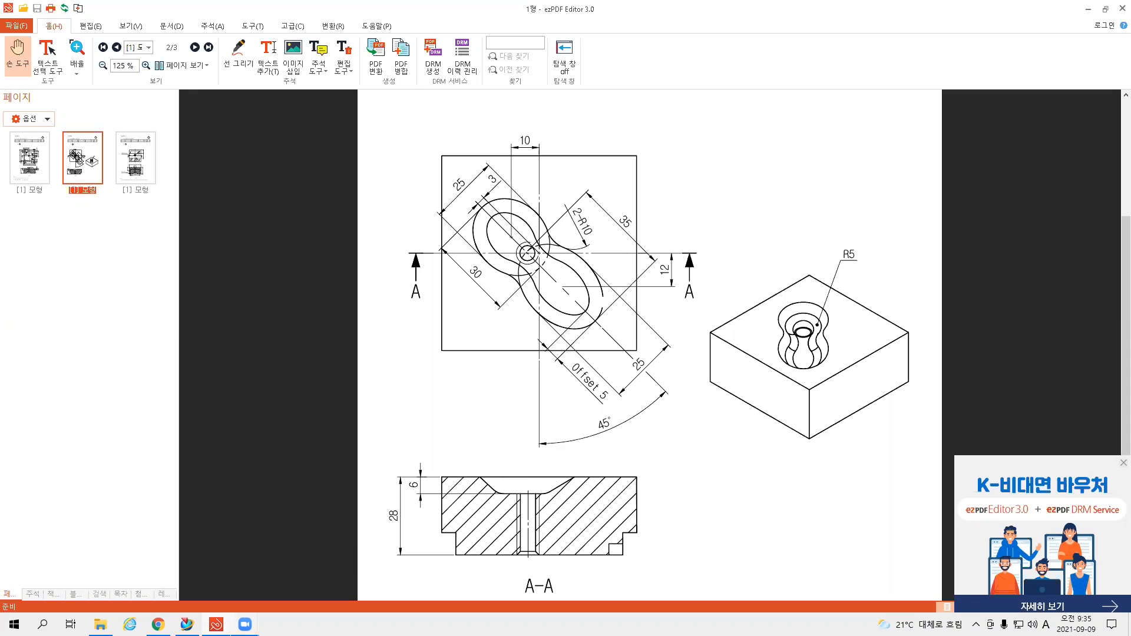
pyautogui.click(187, 625)
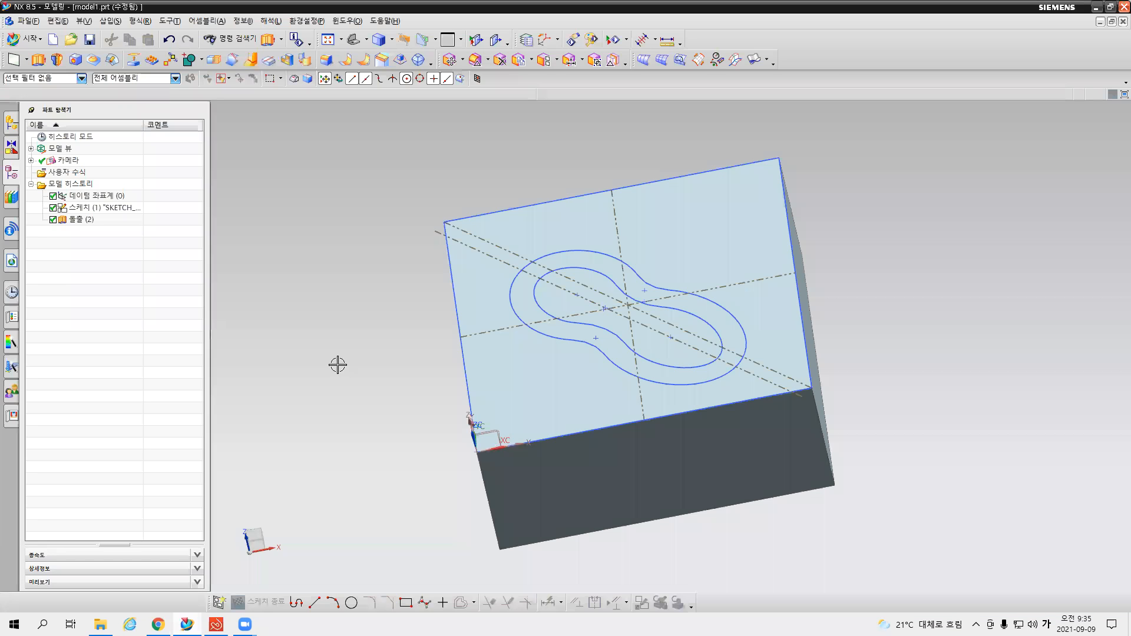
pyautogui.click(17, 59)
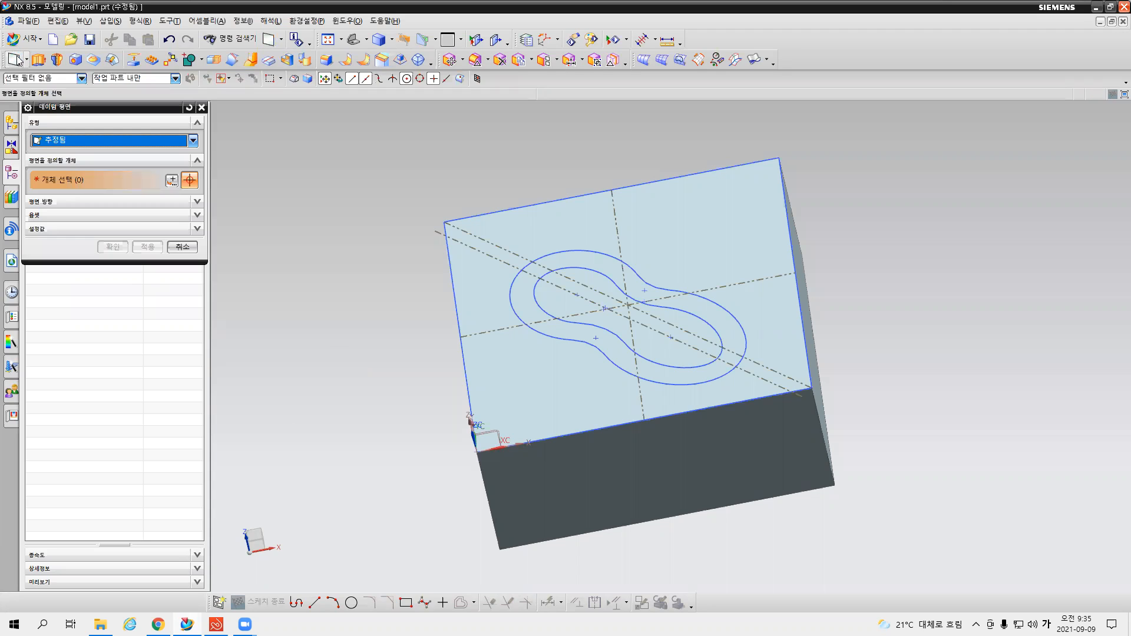
pyautogui.click(170, 141)
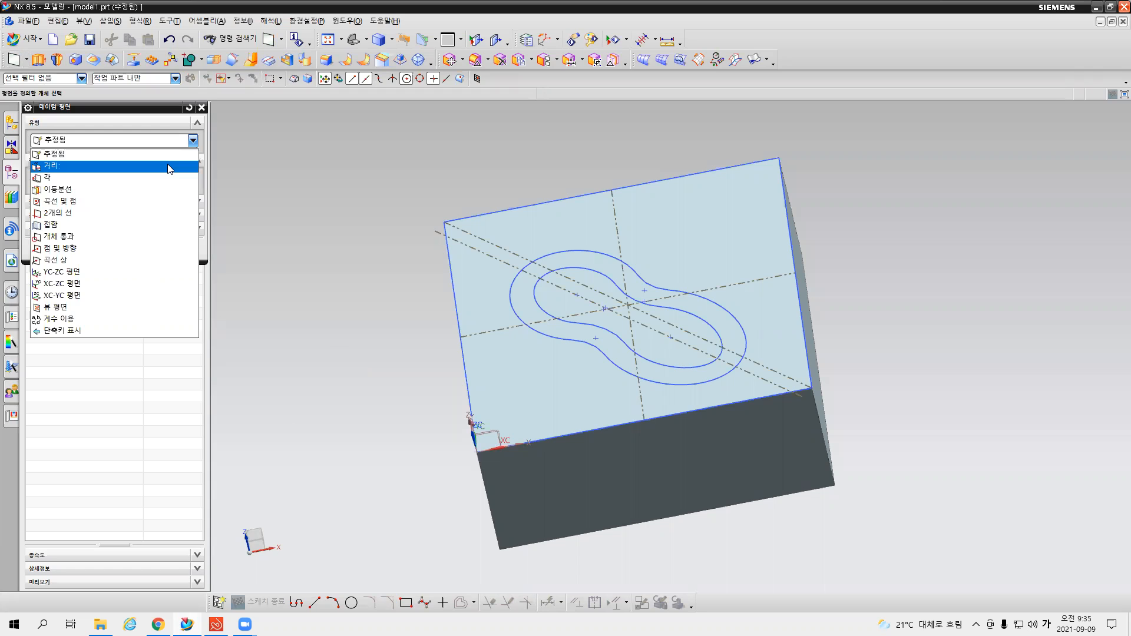
pyautogui.click(170, 168)
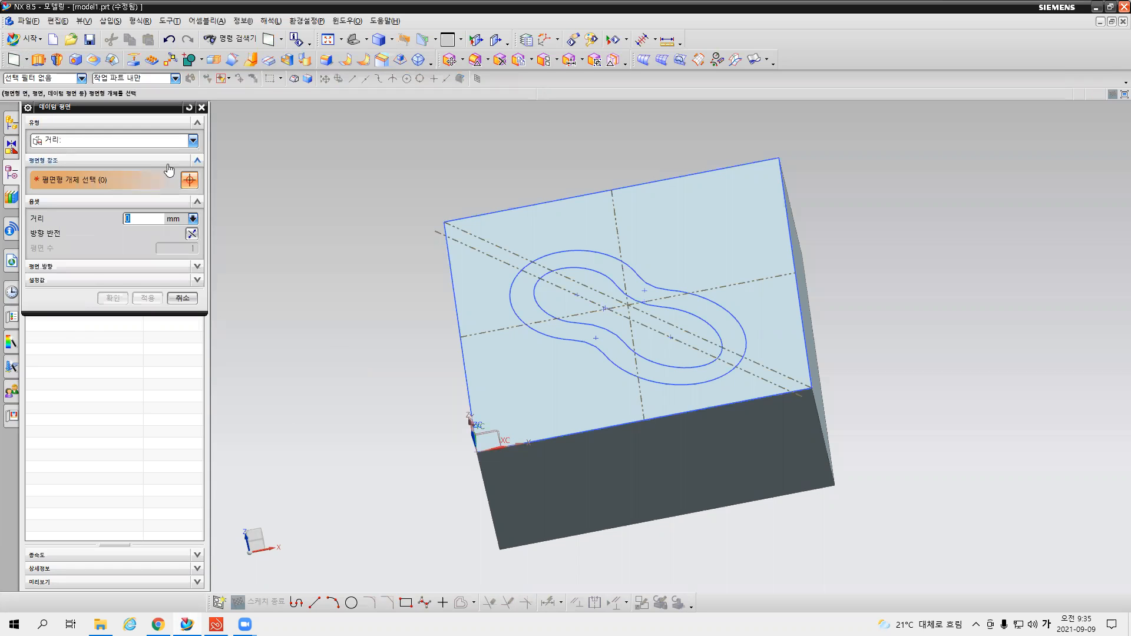
pyautogui.click(531, 392)
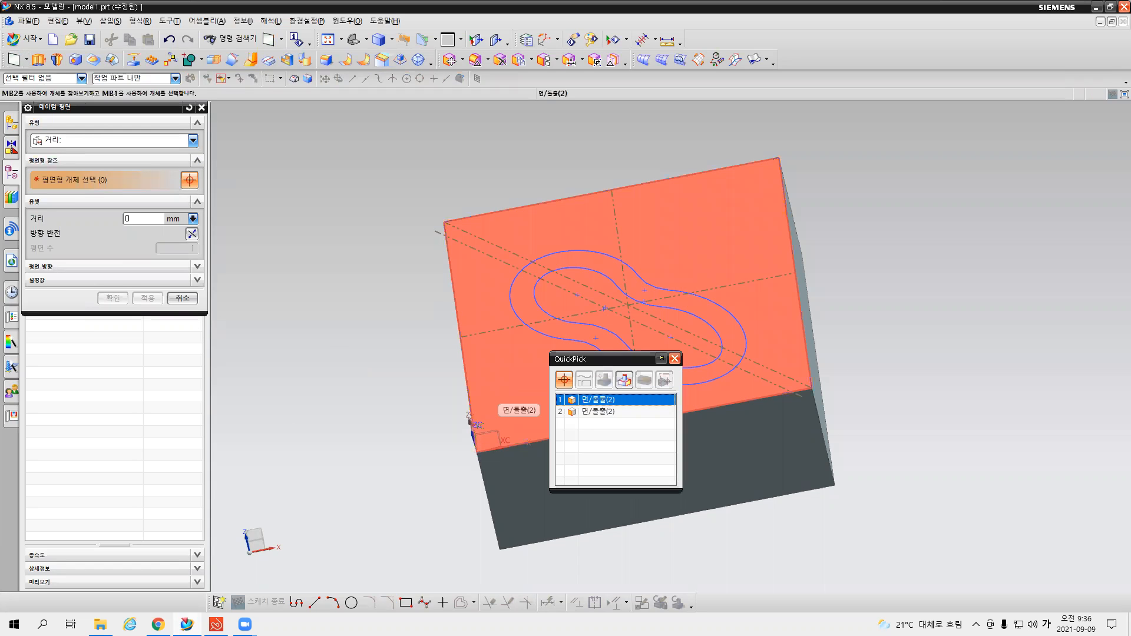
pyautogui.click(611, 399)
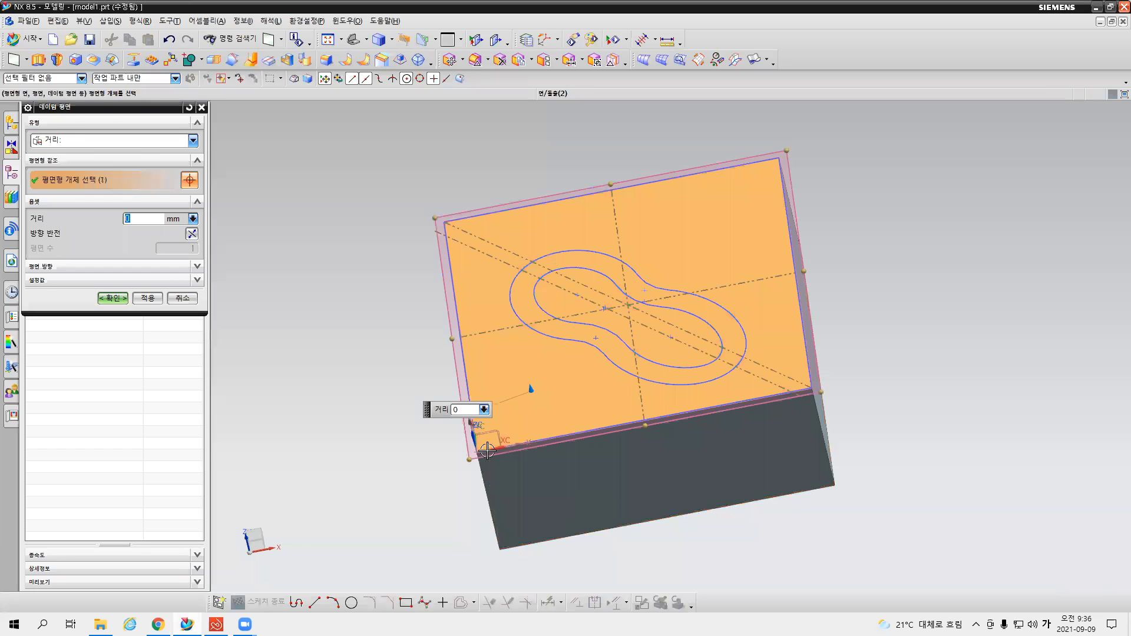
pyautogui.middleClick(439, 356)
pyautogui.moveTo(367, 359); pyautogui.dragTo(391, 379, button='middle')
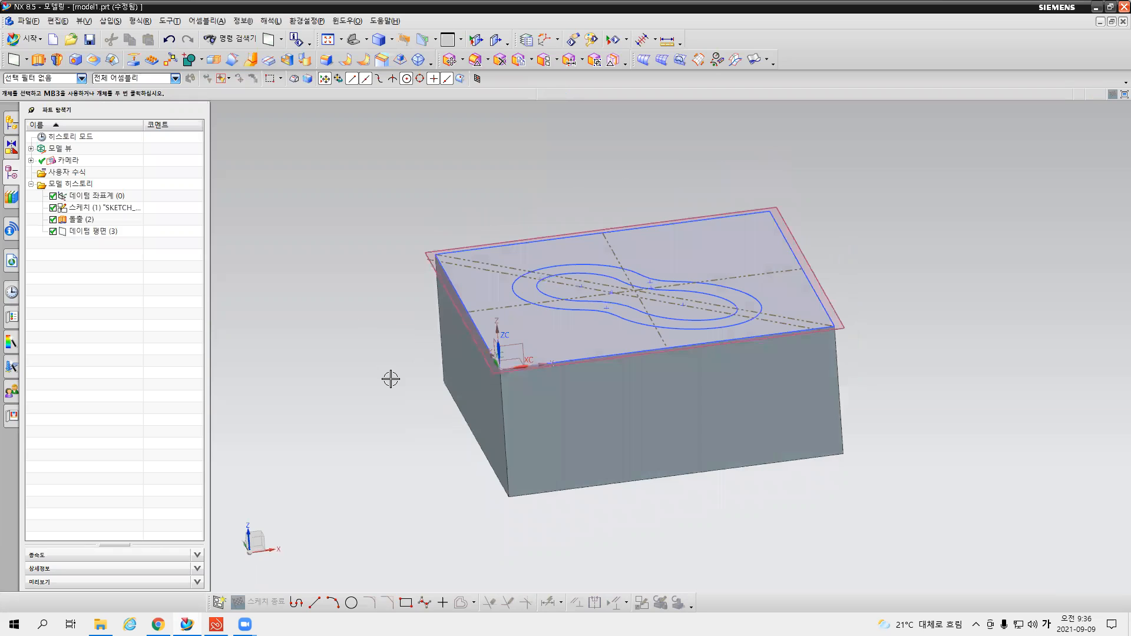
pyautogui.hotkey('ctrl', 'z')
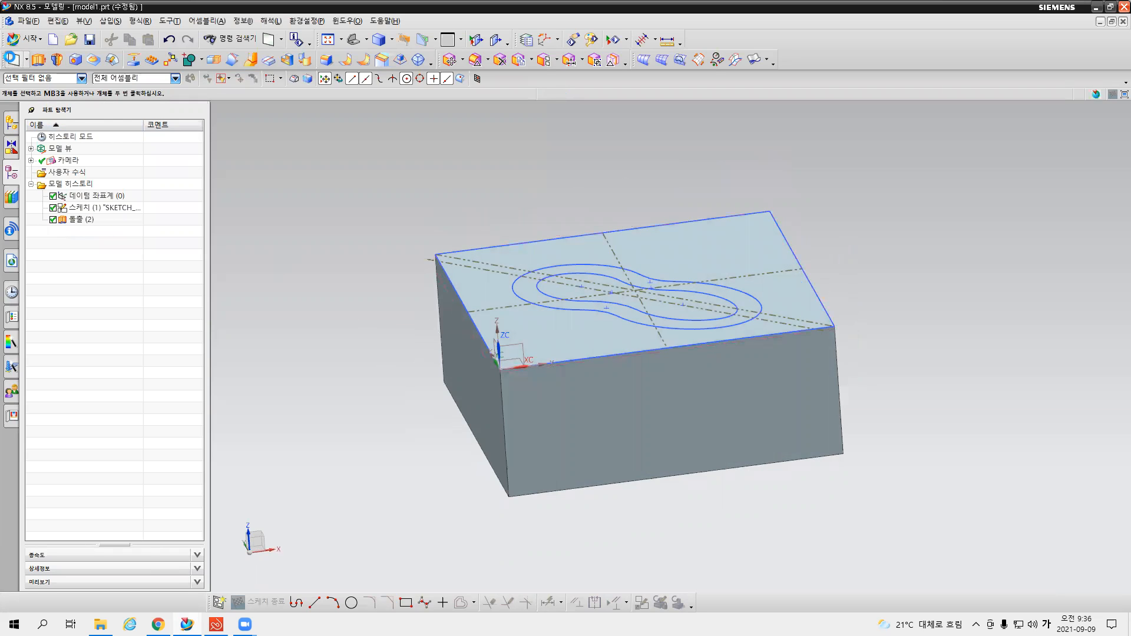
# Step: Create a datum plane parallel to the block's top face at a distance of -6 mm, inside the block
pyautogui.click(11, 59)
pyautogui.click(555, 322)
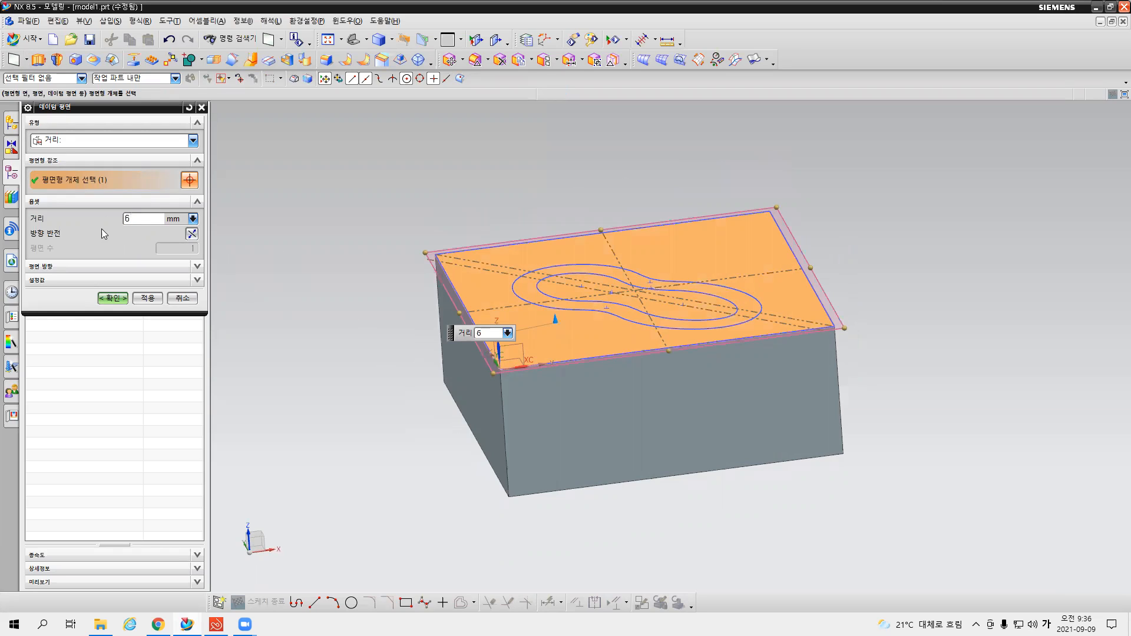
pyautogui.click(133, 220)
pyautogui.write('6')
pyautogui.press('Return')
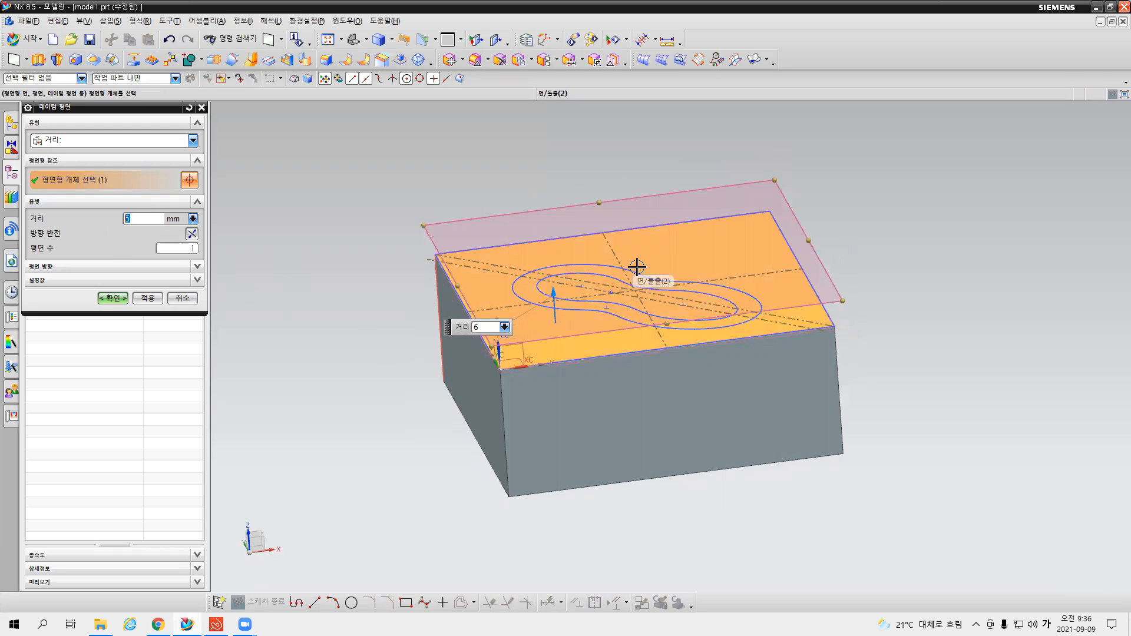
pyautogui.click(191, 234)
pyautogui.click(191, 234)
pyautogui.click(126, 218)
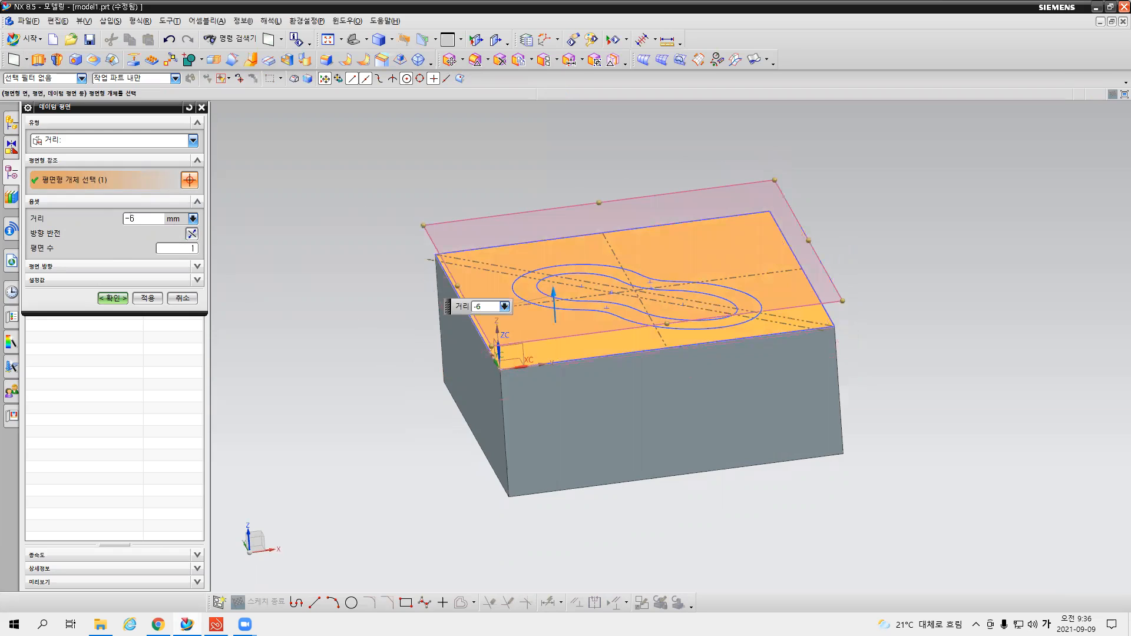
pyautogui.press('Return')
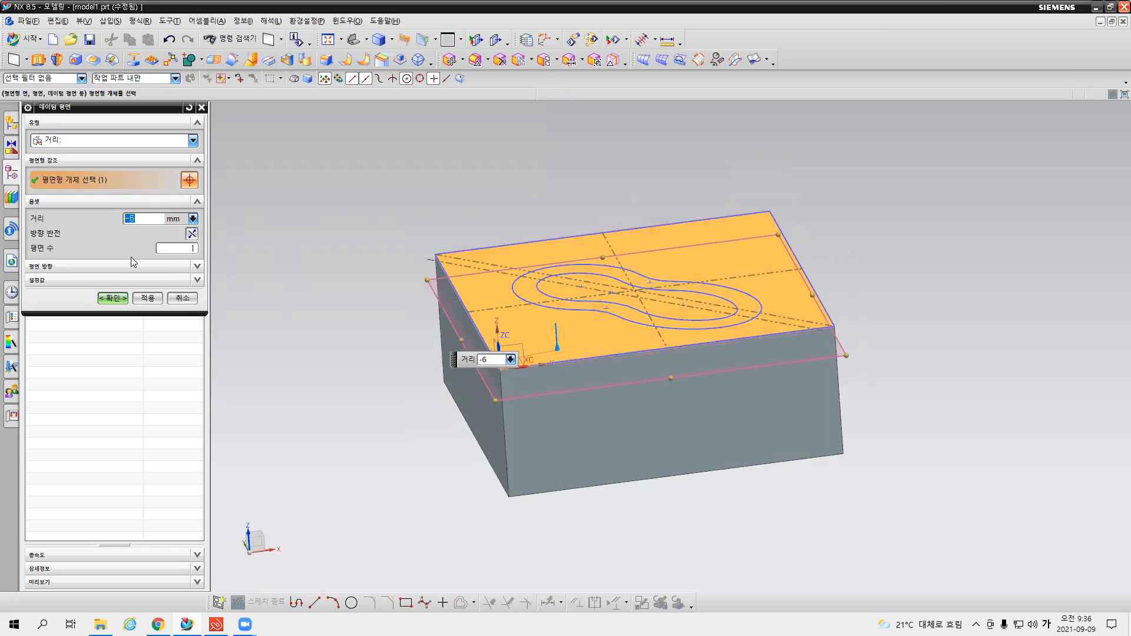
pyautogui.click(114, 298)
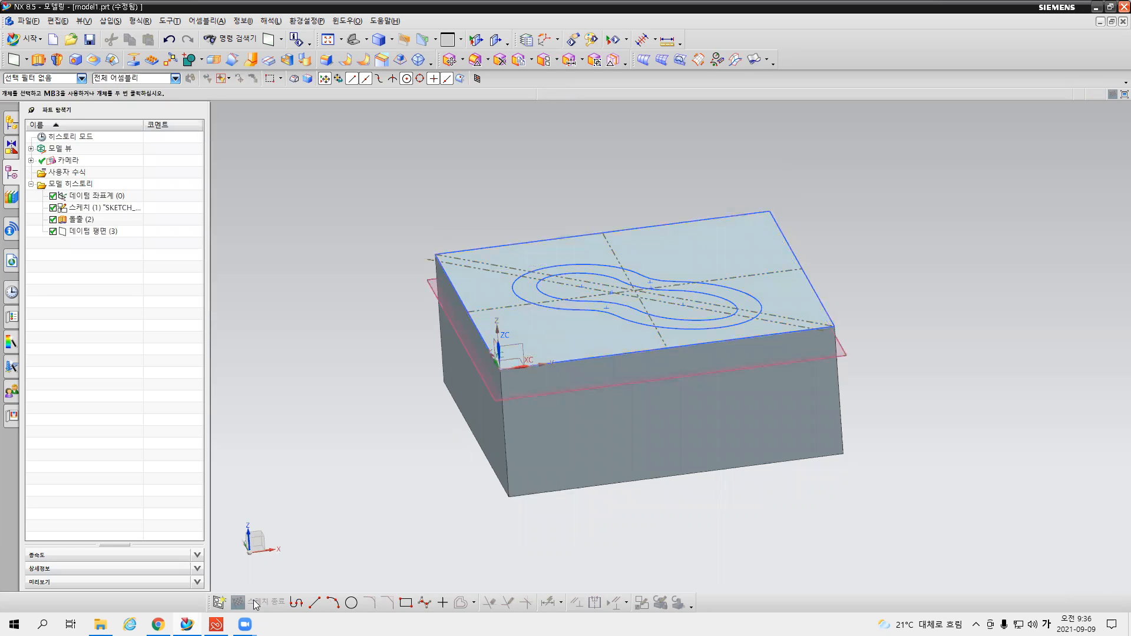
# Step: Create a new sketch on the datum plane below the block's top face
pyautogui.click(219, 603)
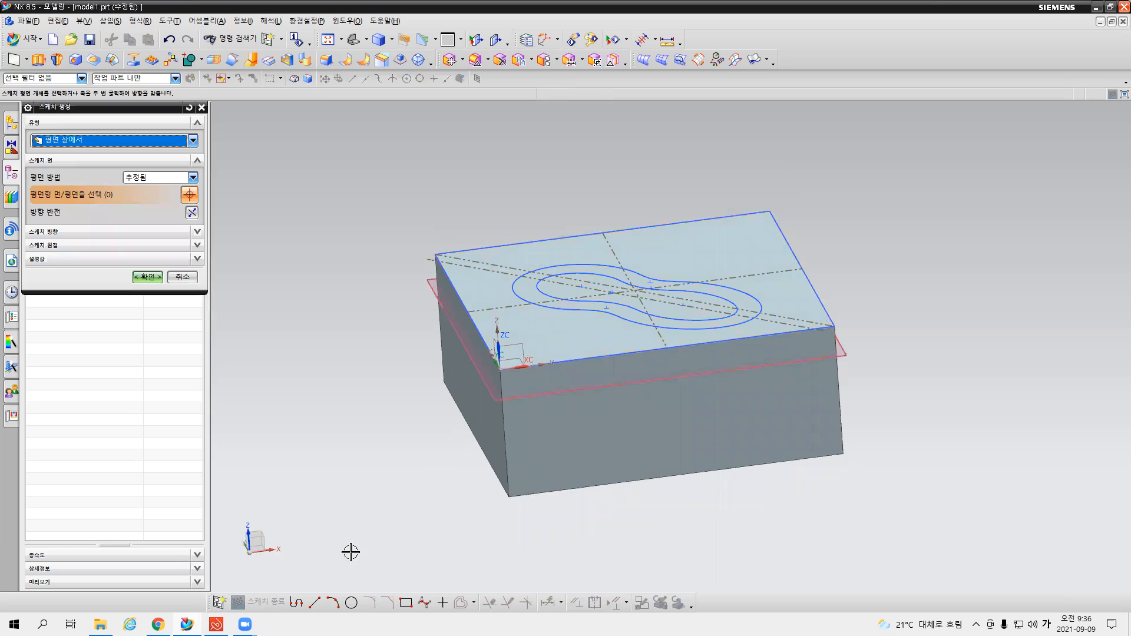
pyautogui.click(526, 397)
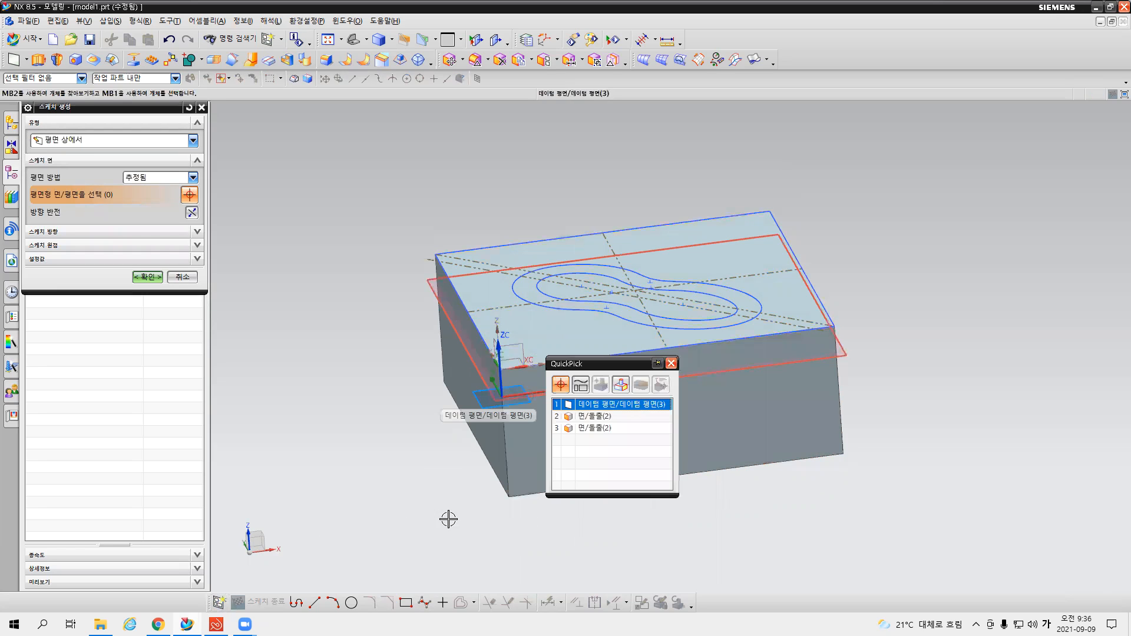
pyautogui.click(626, 404)
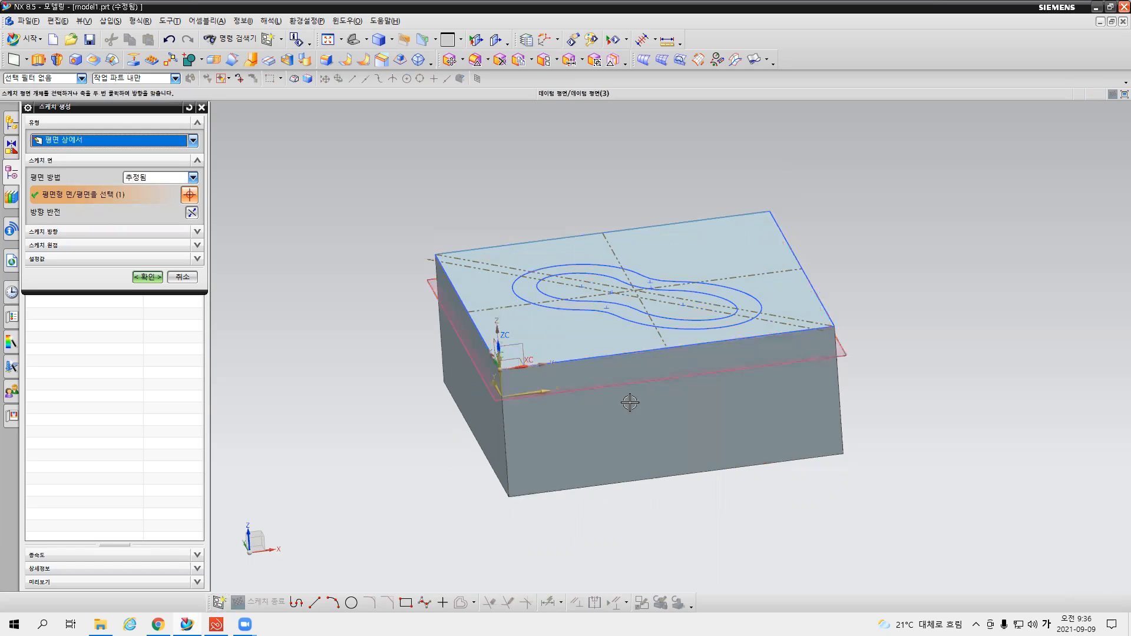
pyautogui.middleClick(380, 407)
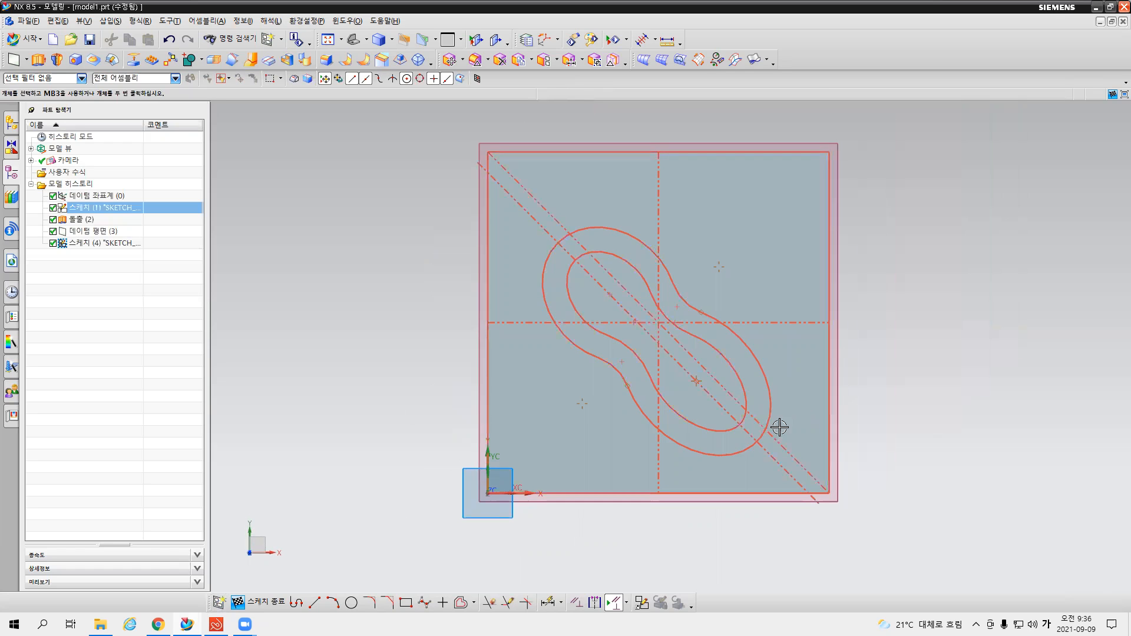
# Step: Add the Project Curve command to the displayed direct sketch tools
pyautogui.moveTo(618, 475)
pyautogui.mouseDown(button='middle')
pyautogui.moveTo(606, 445)
pyautogui.moveTo(656, 527)
pyautogui.mouseUp(button='middle')
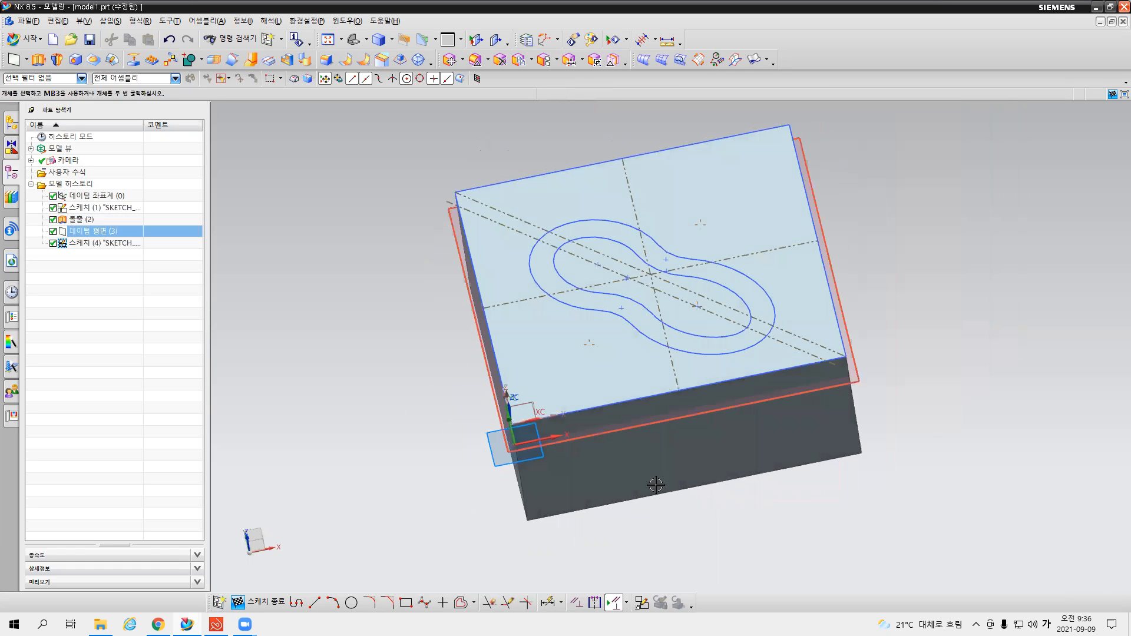
pyautogui.click(693, 602)
pyautogui.moveTo(688, 585)
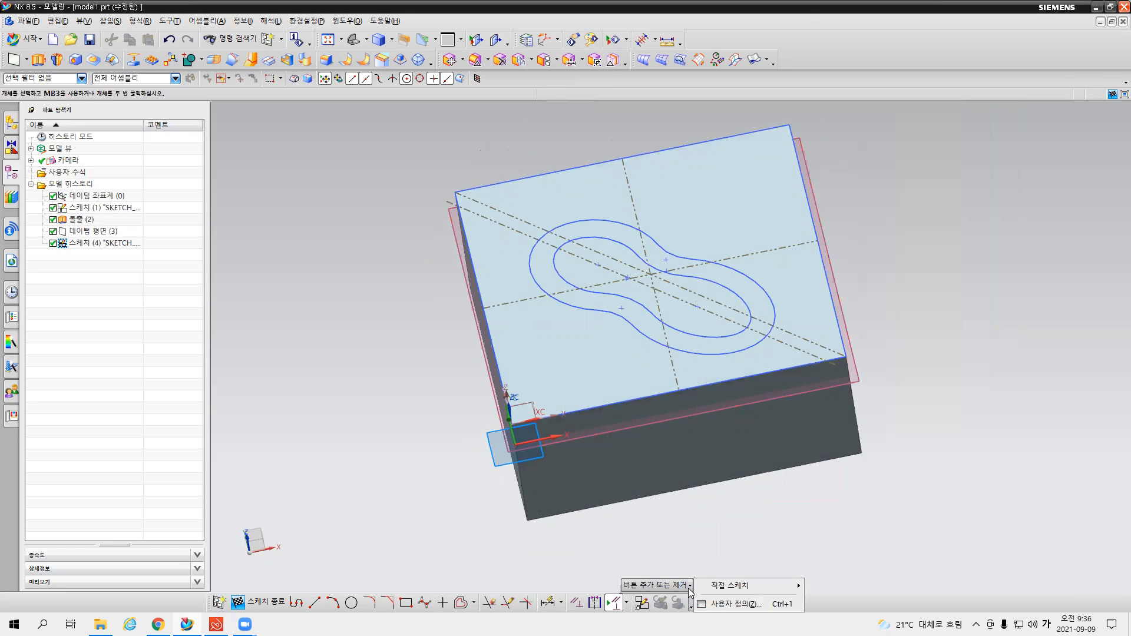
pyautogui.moveTo(738, 586)
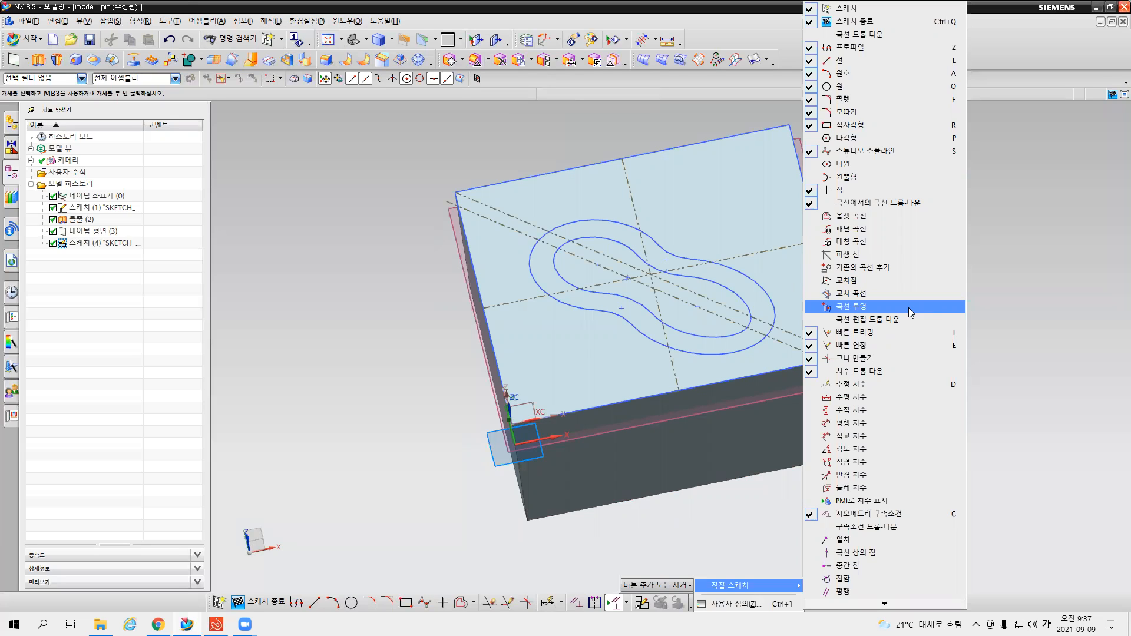
pyautogui.click(864, 308)
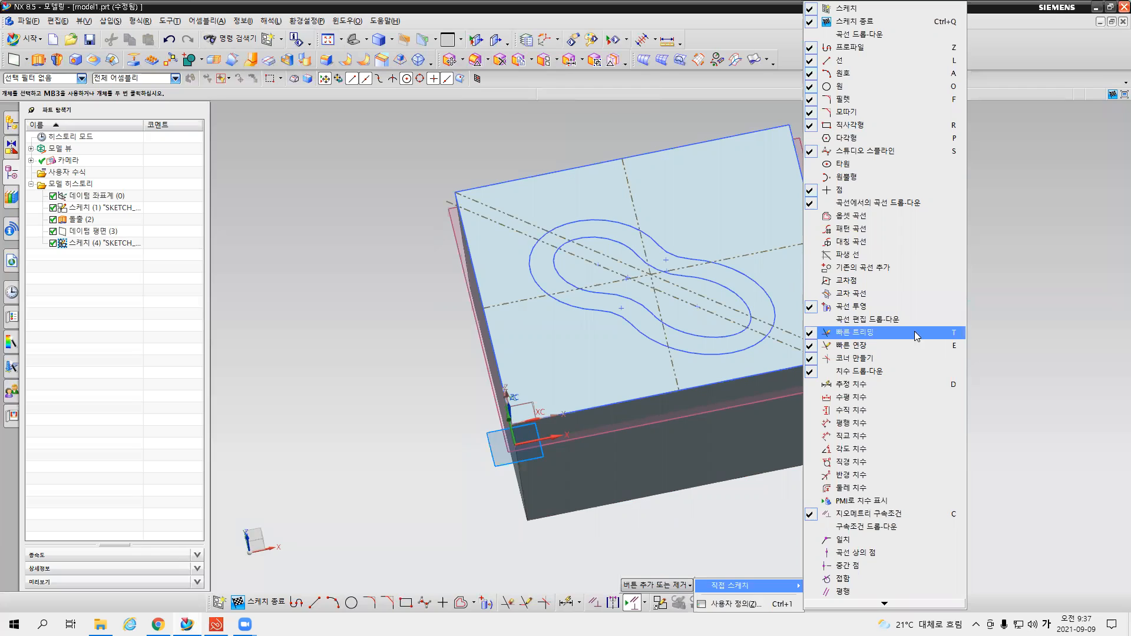
pyautogui.click(744, 552)
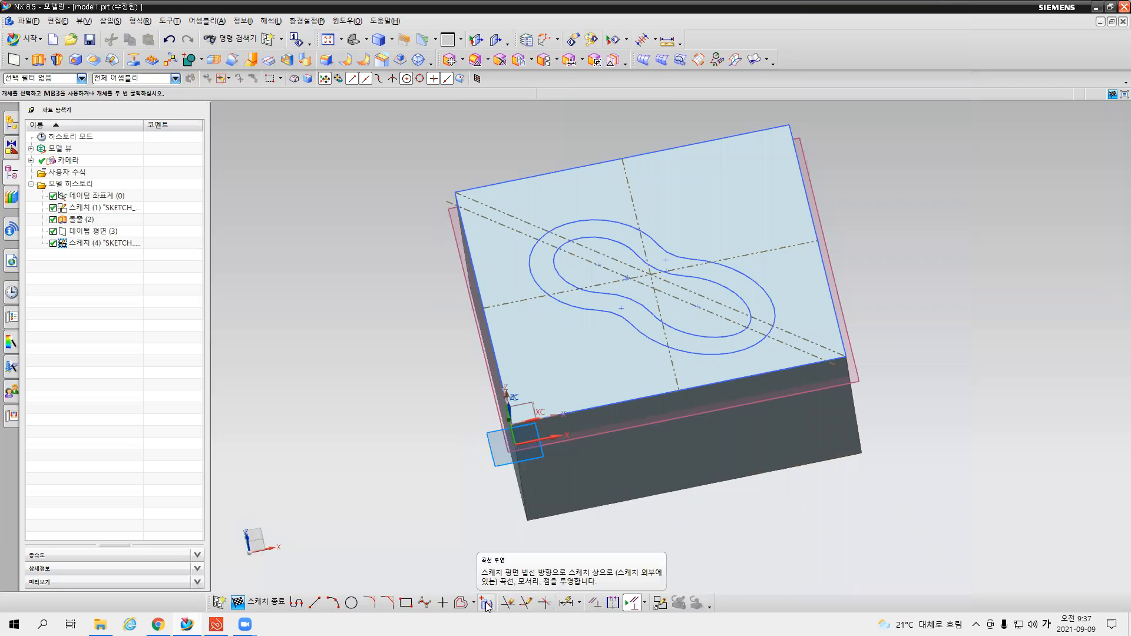
# Step: Project the inner double-ellipse outline from the block's top sketch into the current sketch using the Connected Curves rule, and finish the sketch
pyautogui.click(486, 604)
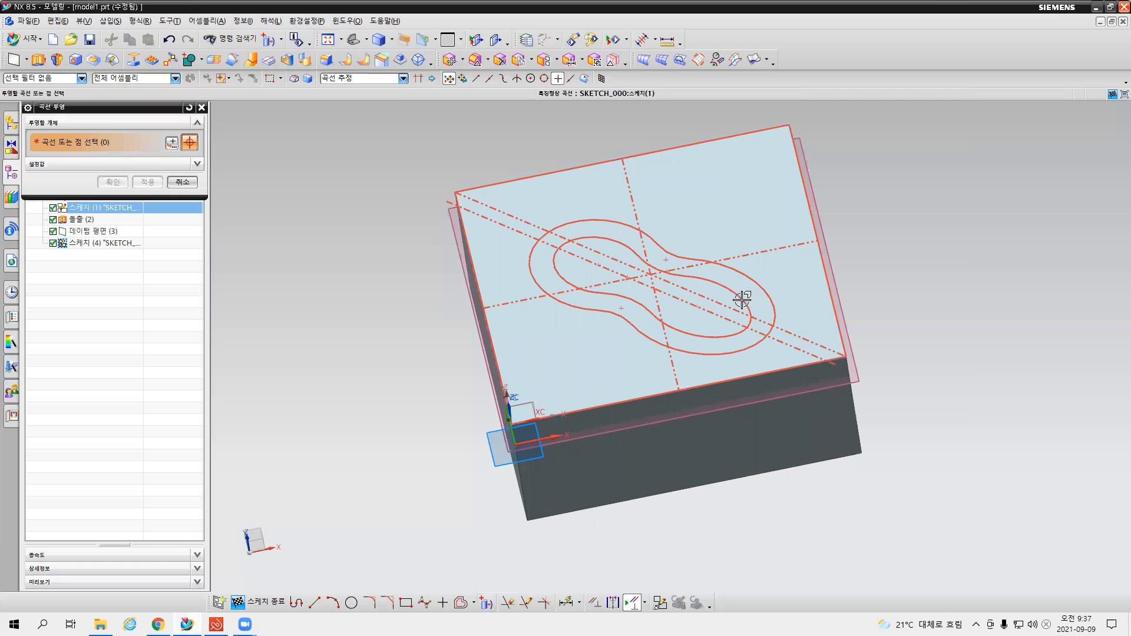
pyautogui.click(386, 73)
pyautogui.click(359, 89)
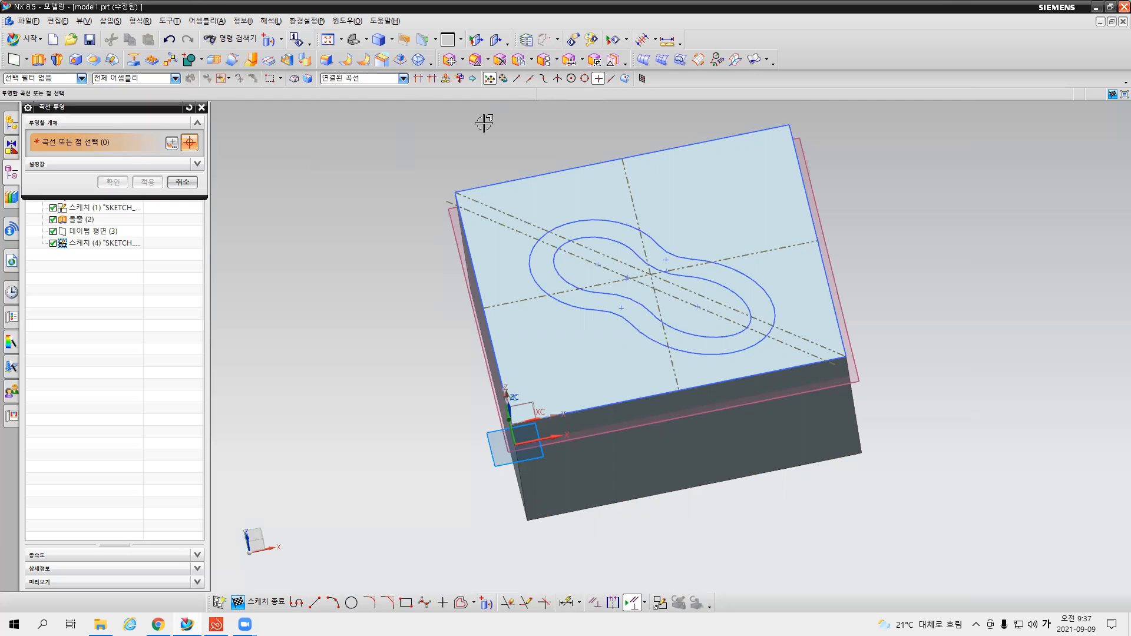
pyautogui.click(727, 287)
pyautogui.moveTo(579, 384); pyautogui.dragTo(590, 339, button='middle')
pyautogui.press('F8')
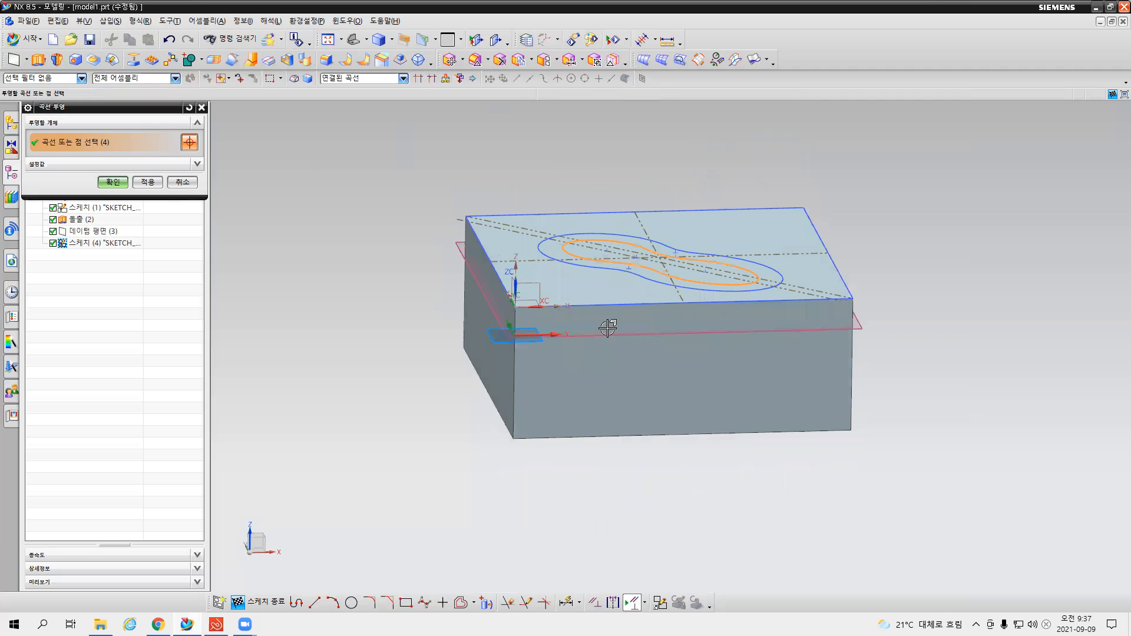
pyautogui.click(148, 182)
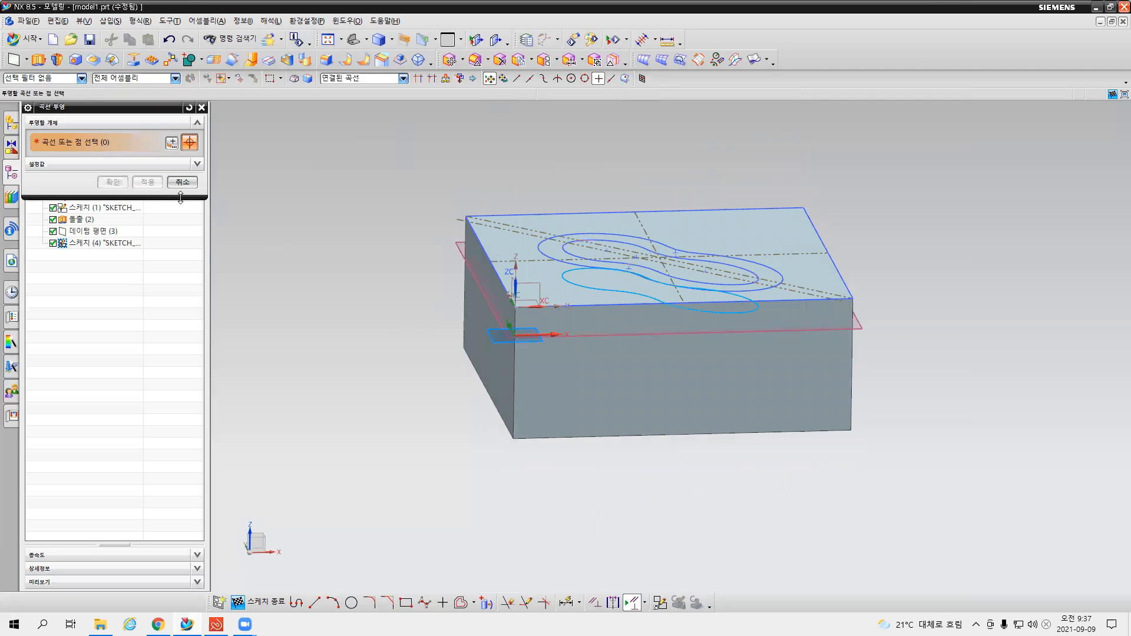
pyautogui.moveTo(621, 352); pyautogui.dragTo(604, 396, button='middle')
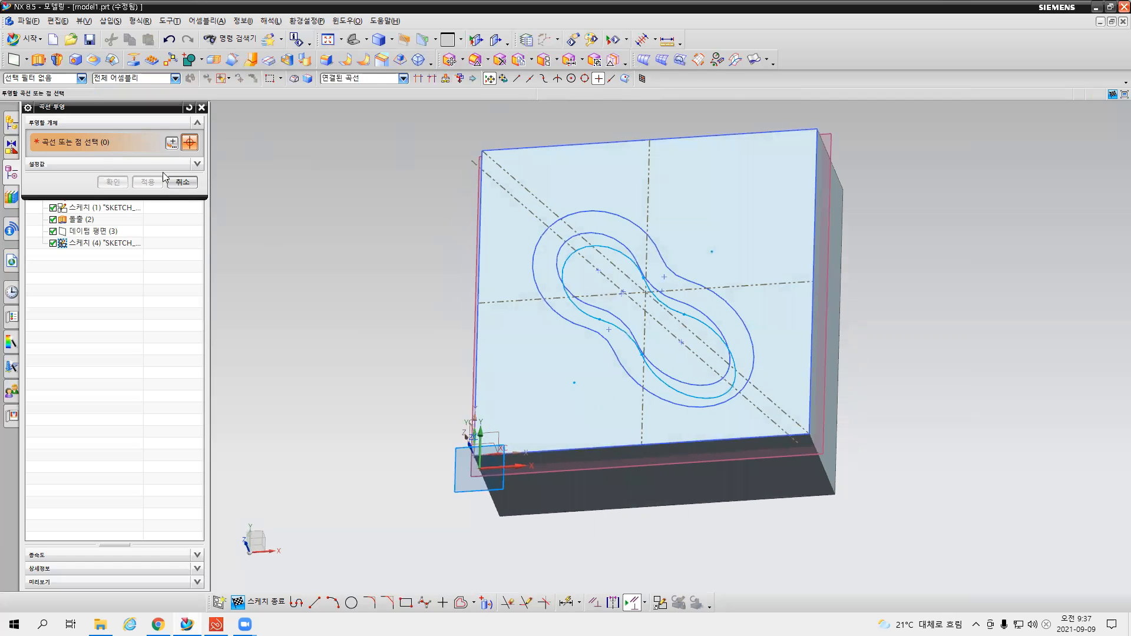
pyautogui.click(183, 183)
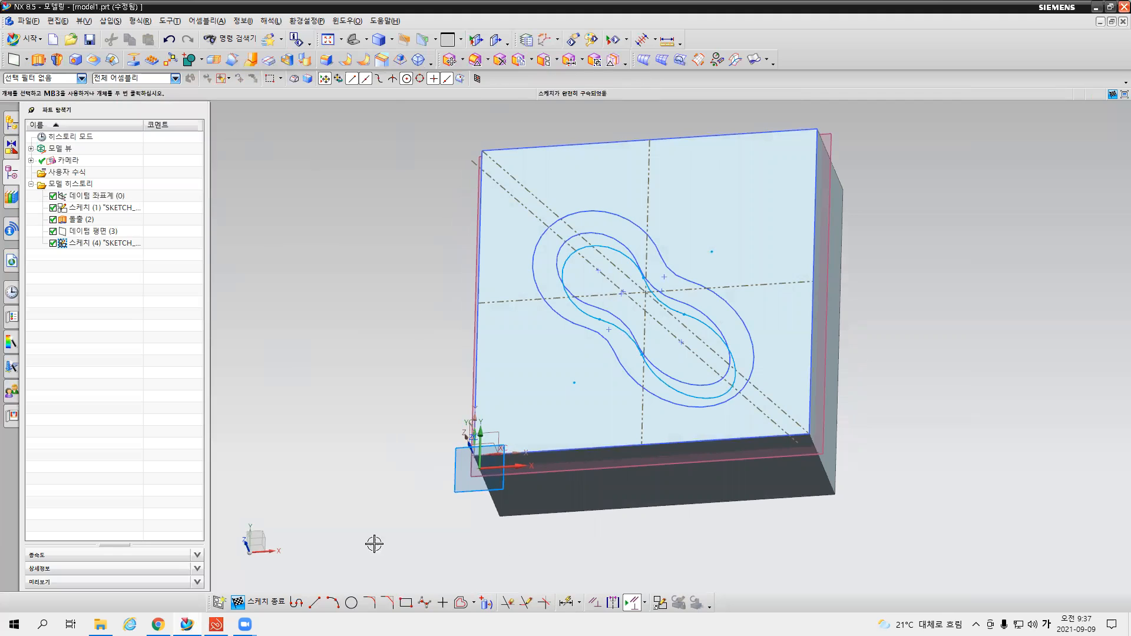
pyautogui.click(265, 601)
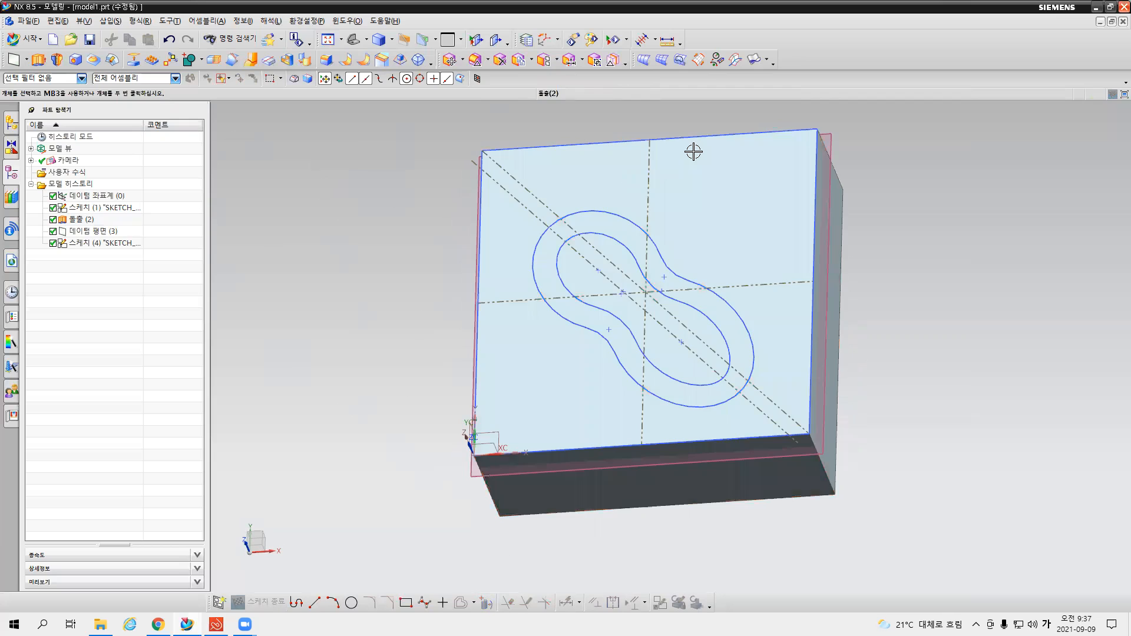
# Step: Hide the extruded block, leaving the two sketches and the datum plane displayed
pyautogui.rightClick(86, 218)
pyautogui.click(106, 227)
pyautogui.moveTo(379, 397)
pyautogui.mouseDown(button='middle')
pyautogui.moveTo(397, 344)
pyautogui.moveTo(381, 359)
pyautogui.moveTo(383, 338)
pyautogui.moveTo(395, 395)
pyautogui.moveTo(389, 374)
pyautogui.mouseUp(button='middle')
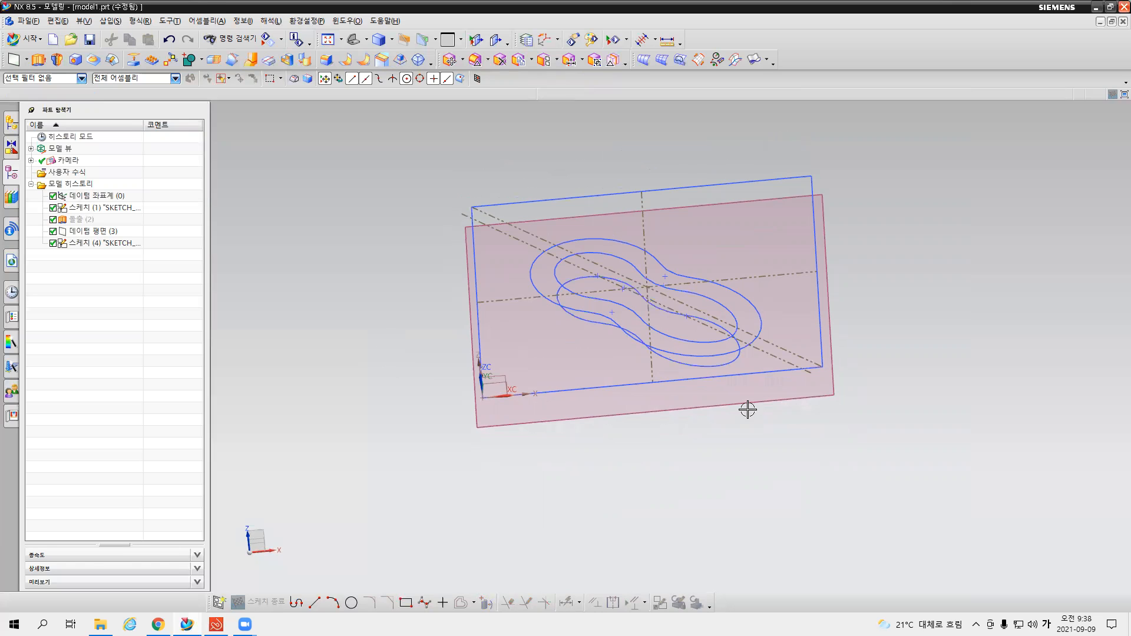
pyautogui.moveTo(589, 465); pyautogui.dragTo(601, 446, button='middle')
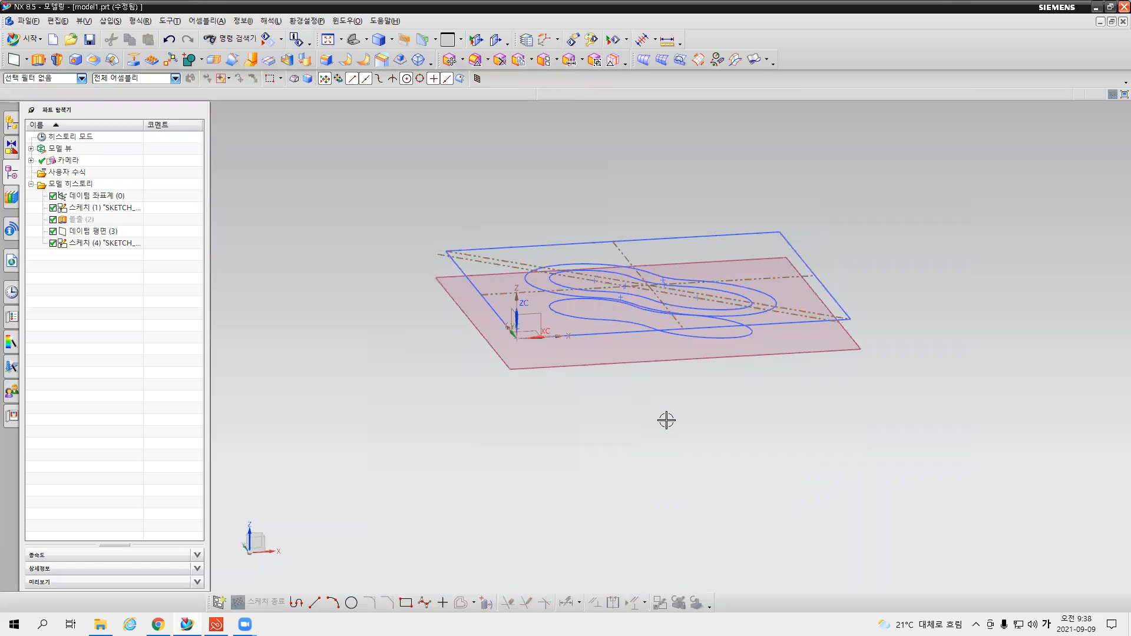
pyautogui.moveTo(666, 419); pyautogui.dragTo(662, 440, button='middle')
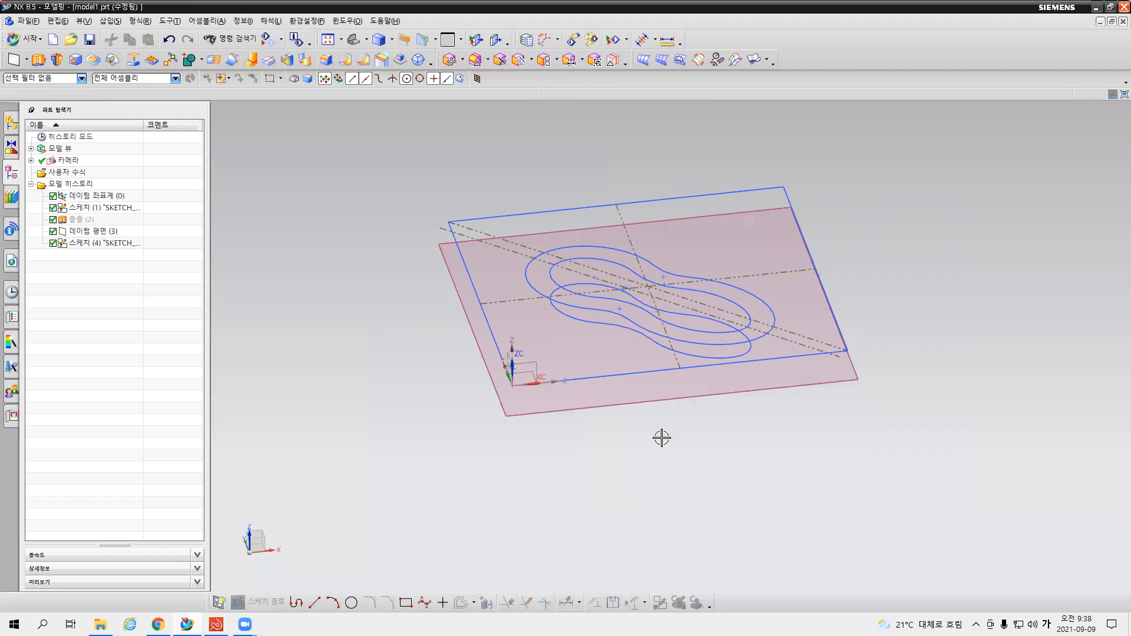
# Step: Start a Through Curves feature with the outer double-ellipse outline as the first section and add a new section set
pyautogui.click(646, 60)
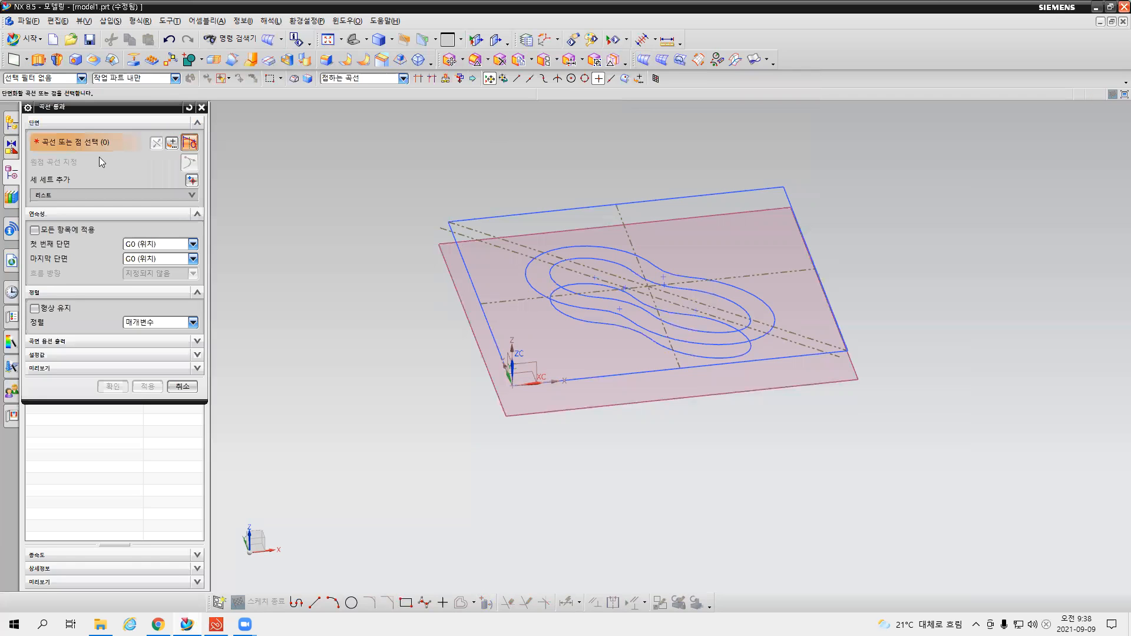
pyautogui.moveTo(651, 388); pyautogui.dragTo(630, 395, button='middle')
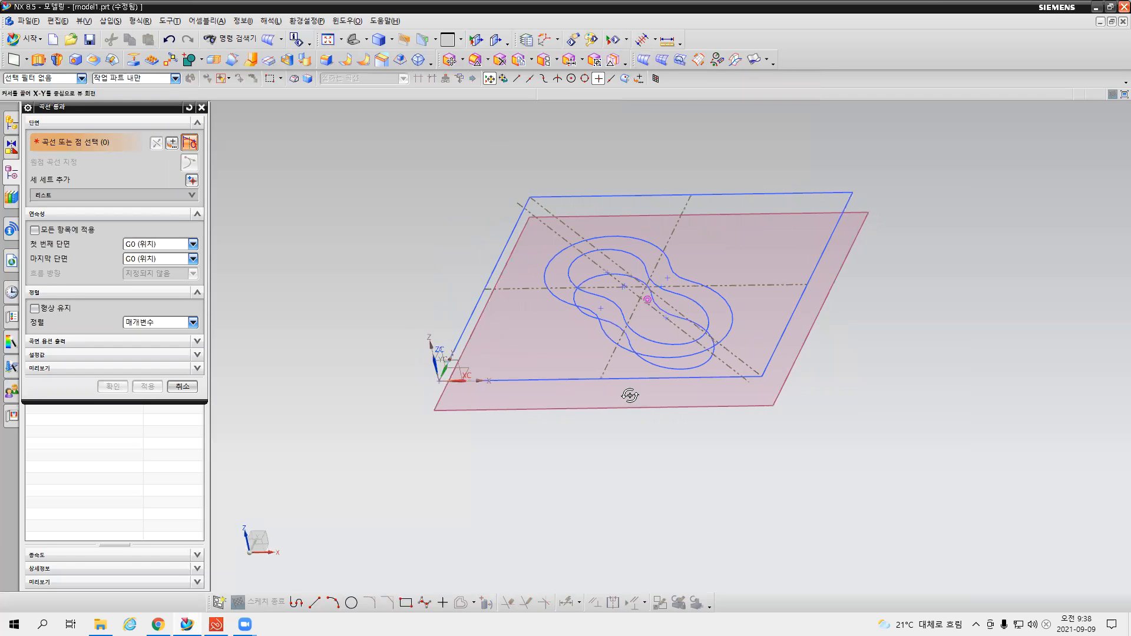
pyautogui.click(611, 336)
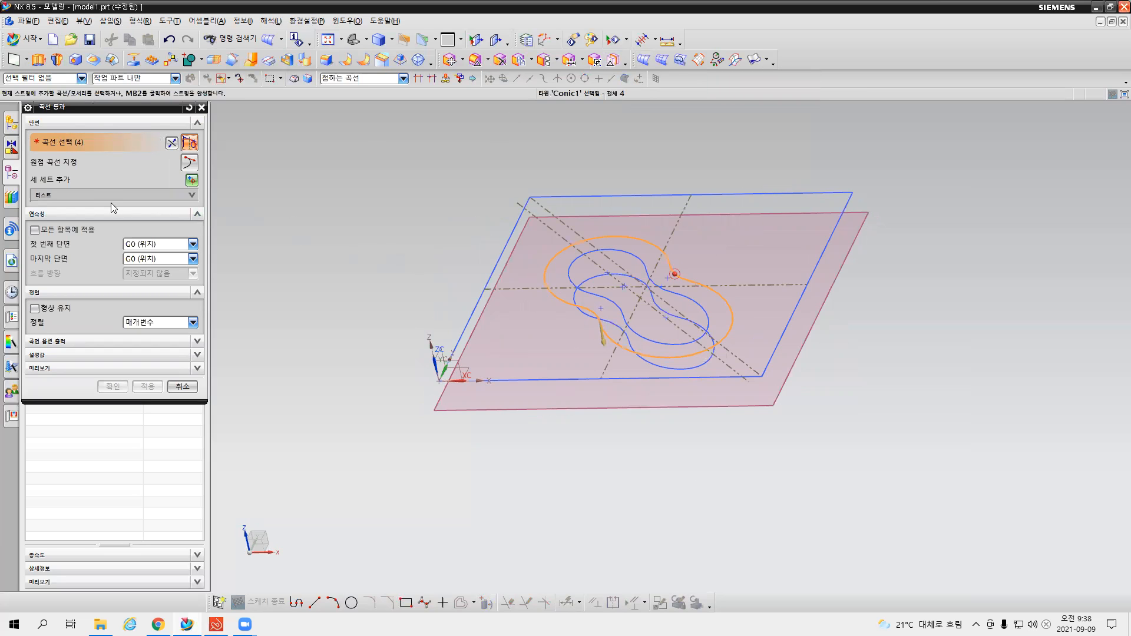
pyautogui.click(193, 181)
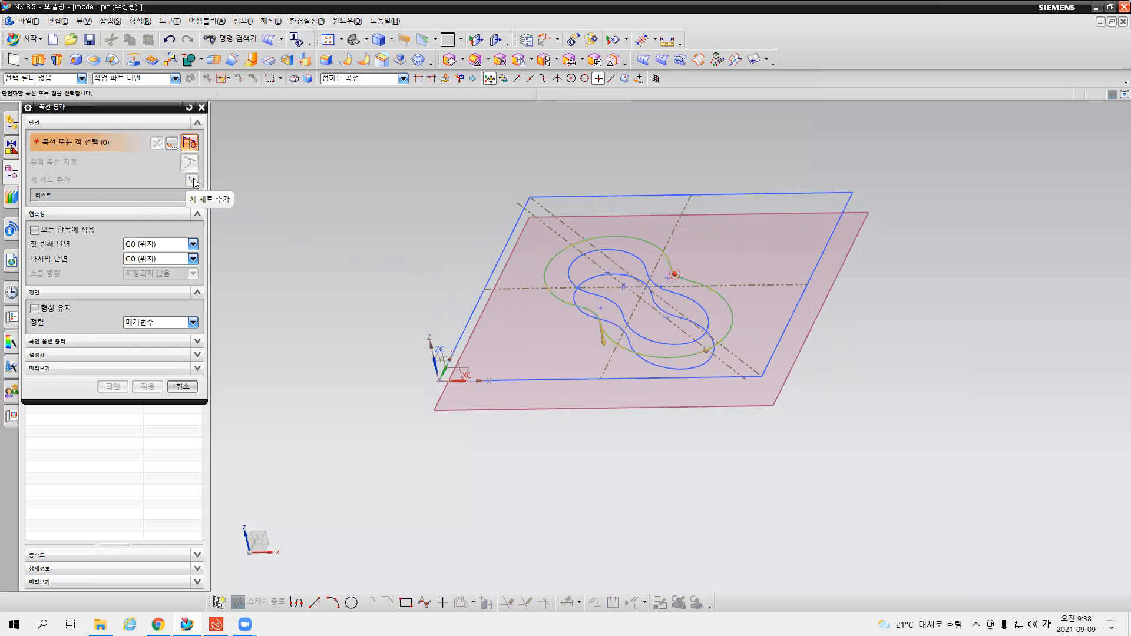
# Step: Select the projected outline on the lower datum plane as the second section and create the Through Curves body
pyautogui.moveTo(606, 354); pyautogui.dragTo(609, 346, button='middle')
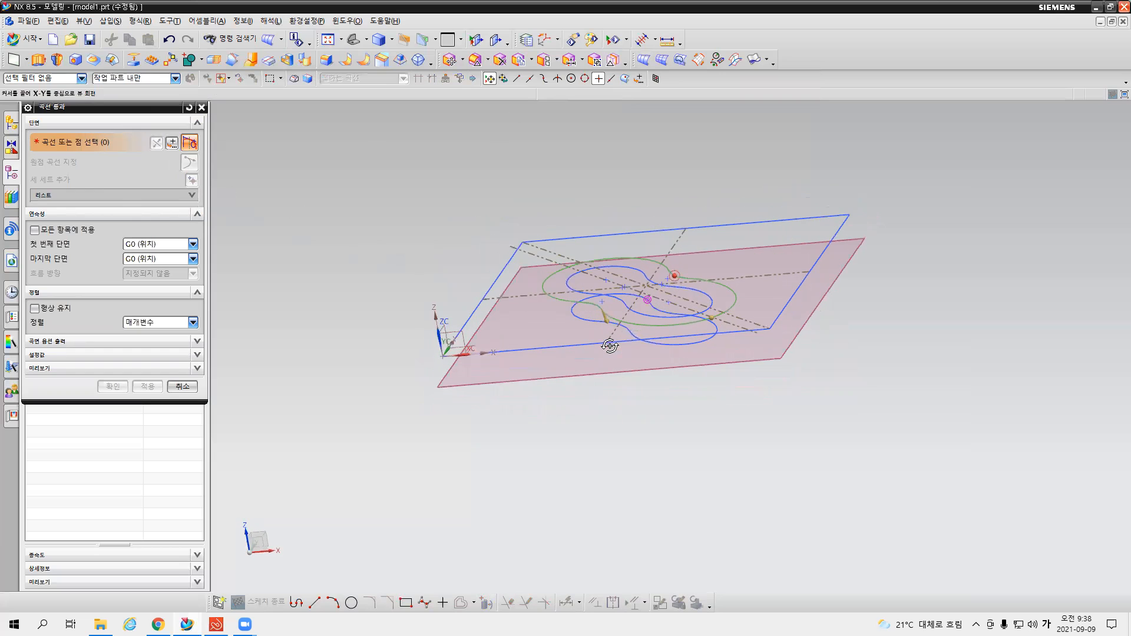
pyautogui.click(632, 334)
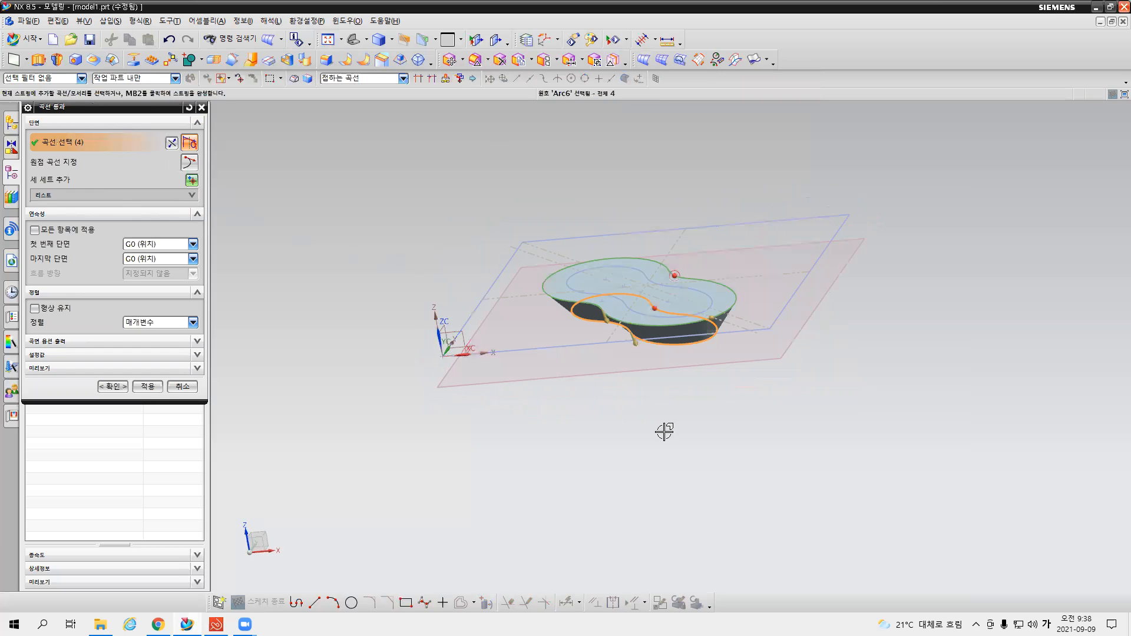
pyautogui.moveTo(657, 396); pyautogui.dragTo(644, 336, button='middle')
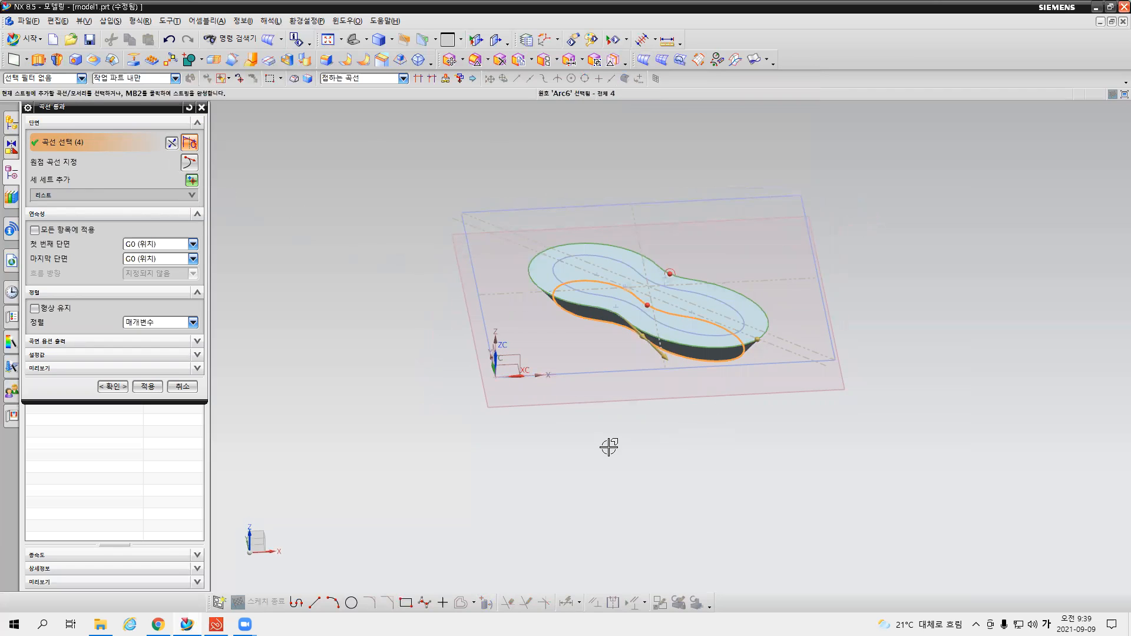
pyautogui.moveTo(687, 383); pyautogui.dragTo(718, 306, button='middle')
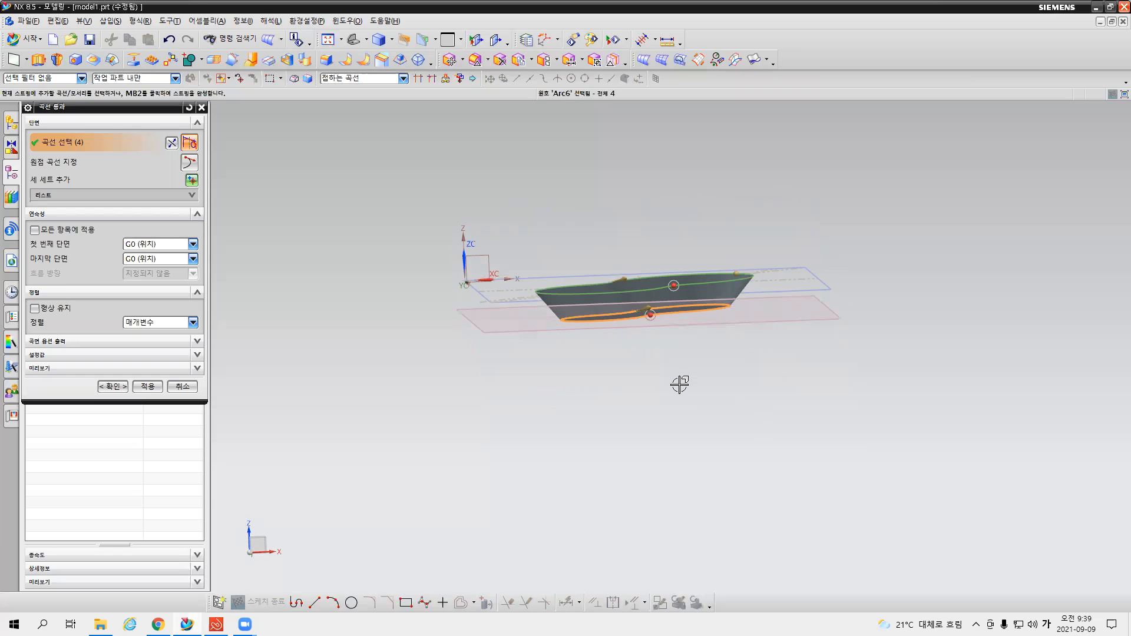
pyautogui.moveTo(658, 378); pyautogui.dragTo(669, 417, button='middle')
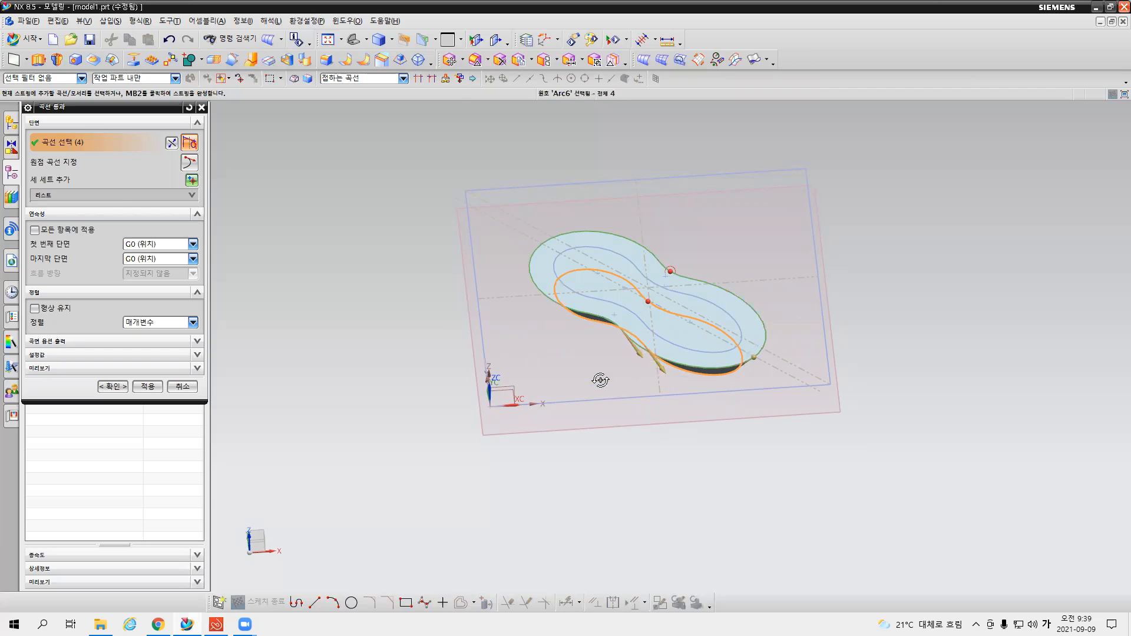
pyautogui.moveTo(598, 381); pyautogui.dragTo(604, 358, button='middle')
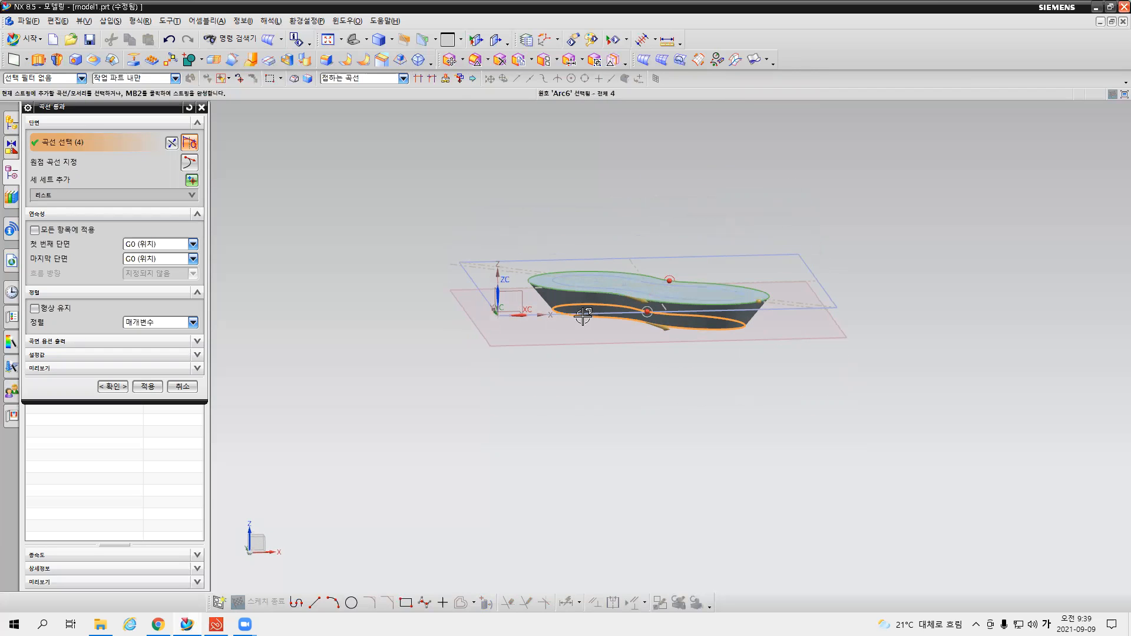
pyautogui.moveTo(646, 360); pyautogui.dragTo(644, 383, button='middle')
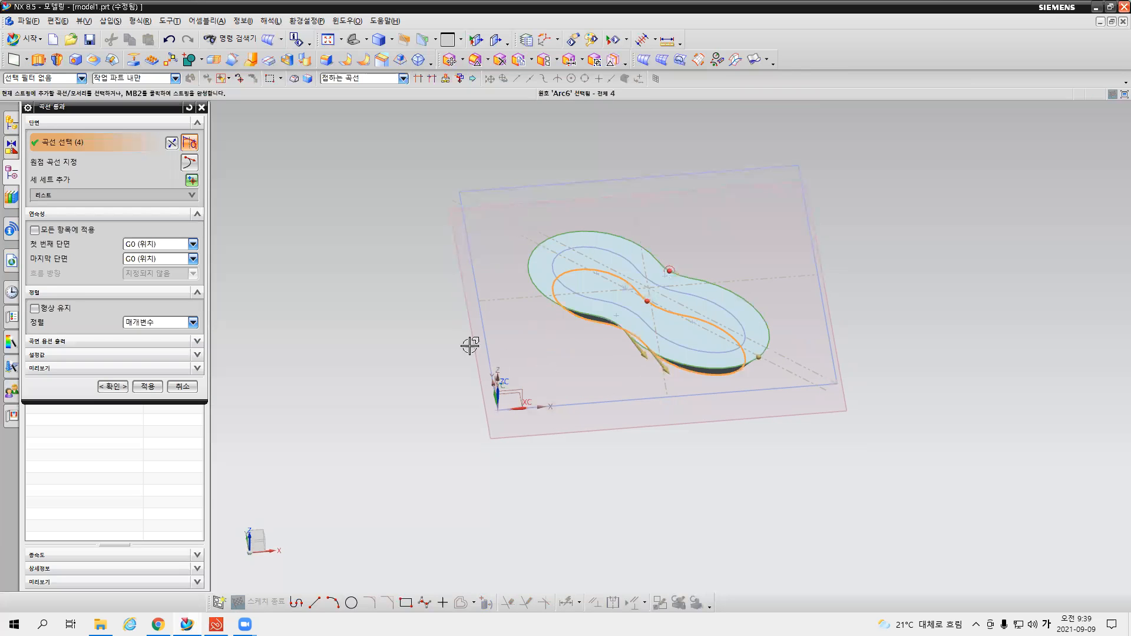
pyautogui.click(118, 387)
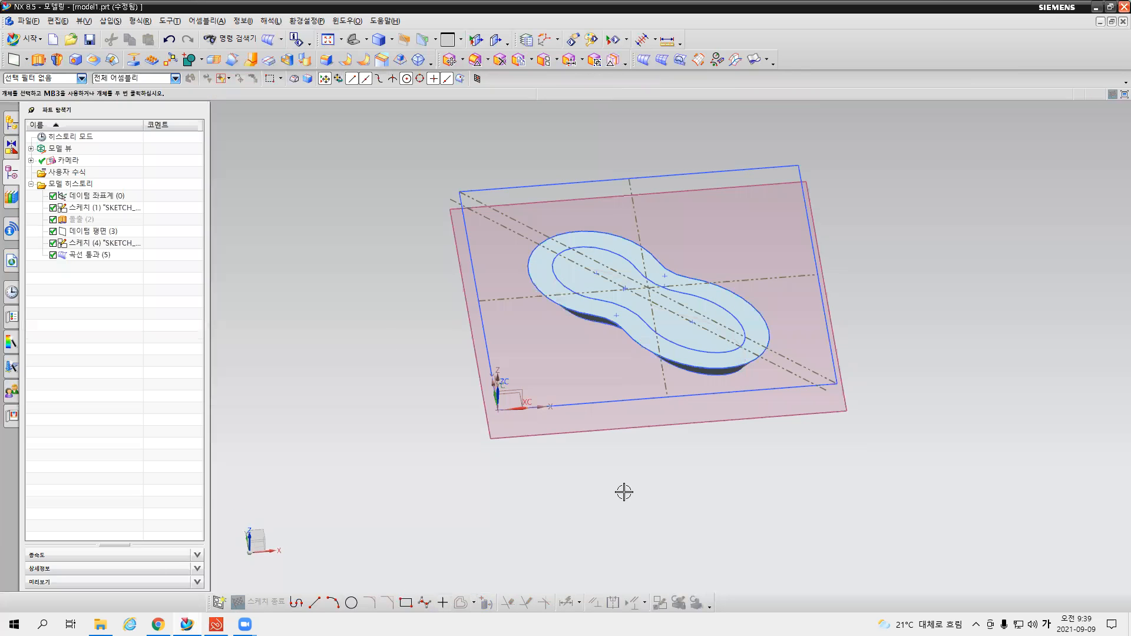
# Step: Show the hidden extruded block again around the Through Curves body
pyautogui.moveTo(624, 493); pyautogui.dragTo(624, 483, button='middle')
pyautogui.rightClick(86, 224)
pyautogui.click(111, 224)
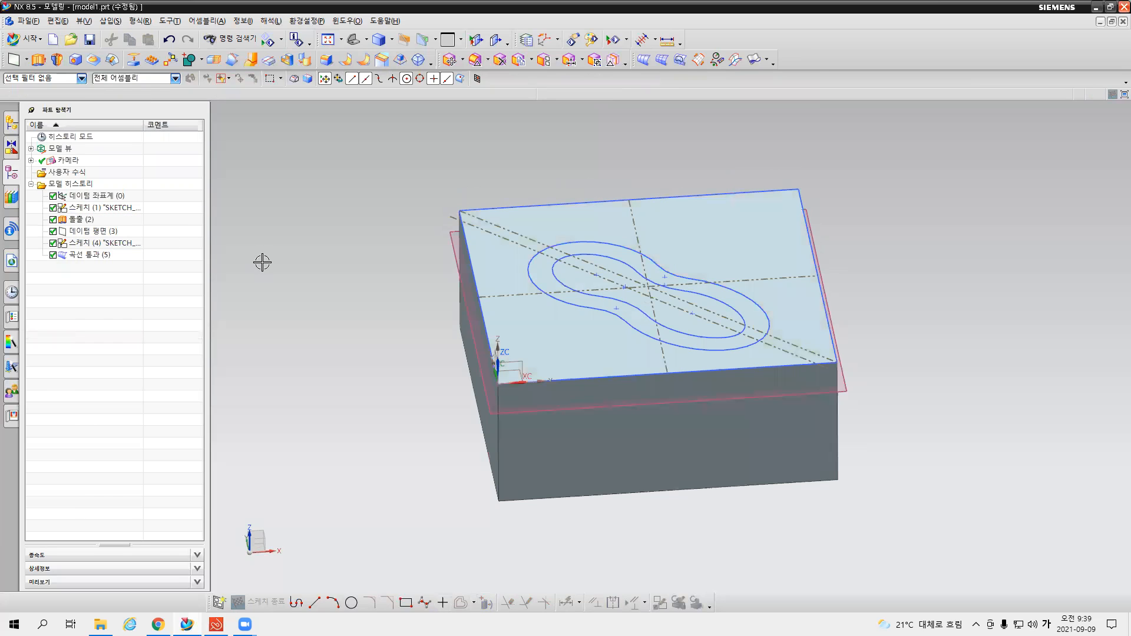
# Step: Hide the extruded block to view the separate Through Curves body inside it, and show the block again
pyautogui.rightClick(91, 223)
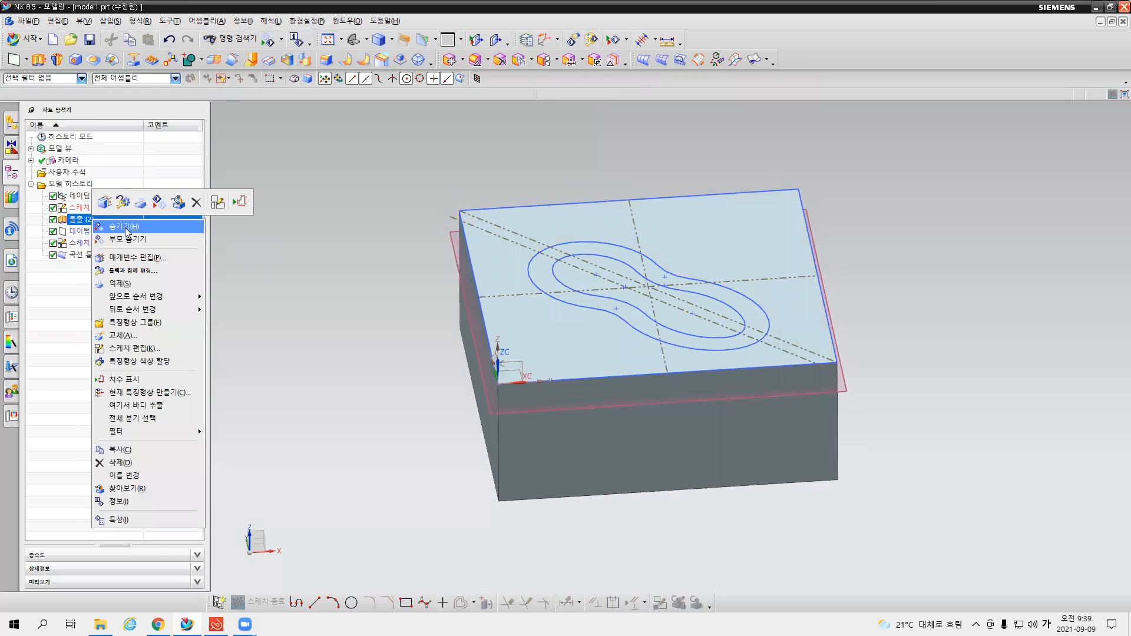
pyautogui.click(127, 231)
pyautogui.click(633, 308)
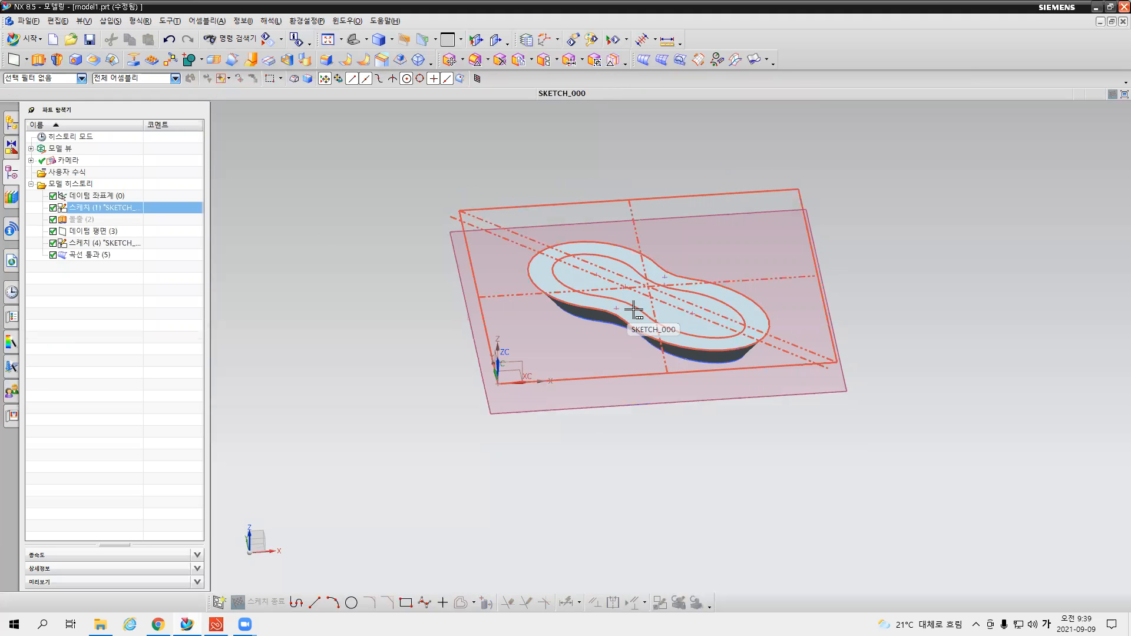
pyautogui.press('Escape')
pyautogui.click(69, 224)
pyautogui.rightClick(69, 223)
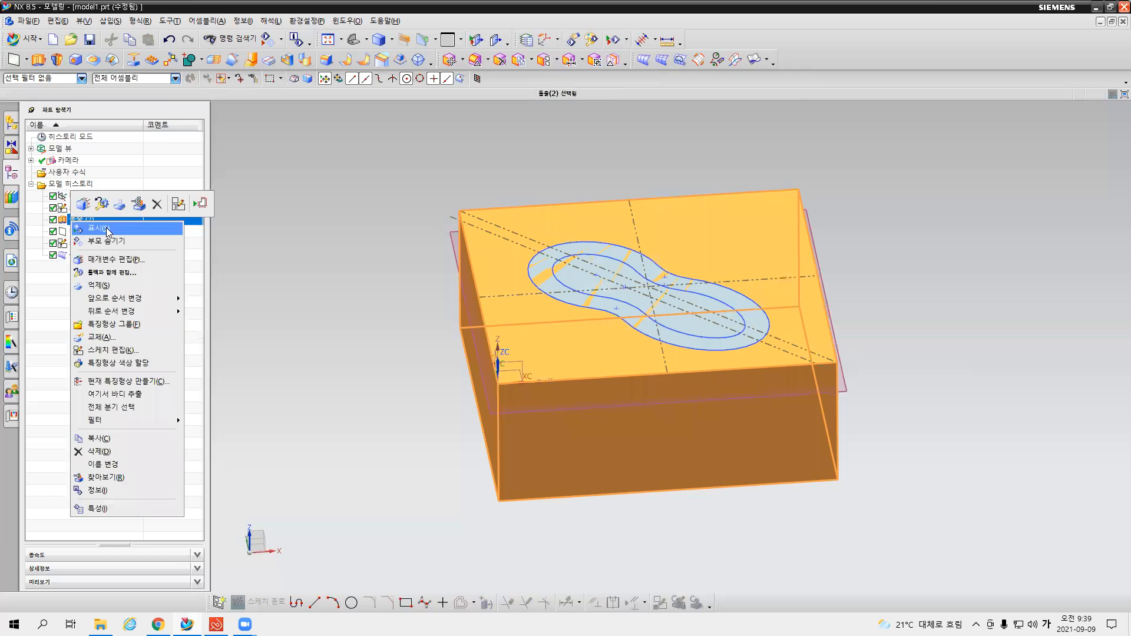
pyautogui.click(105, 231)
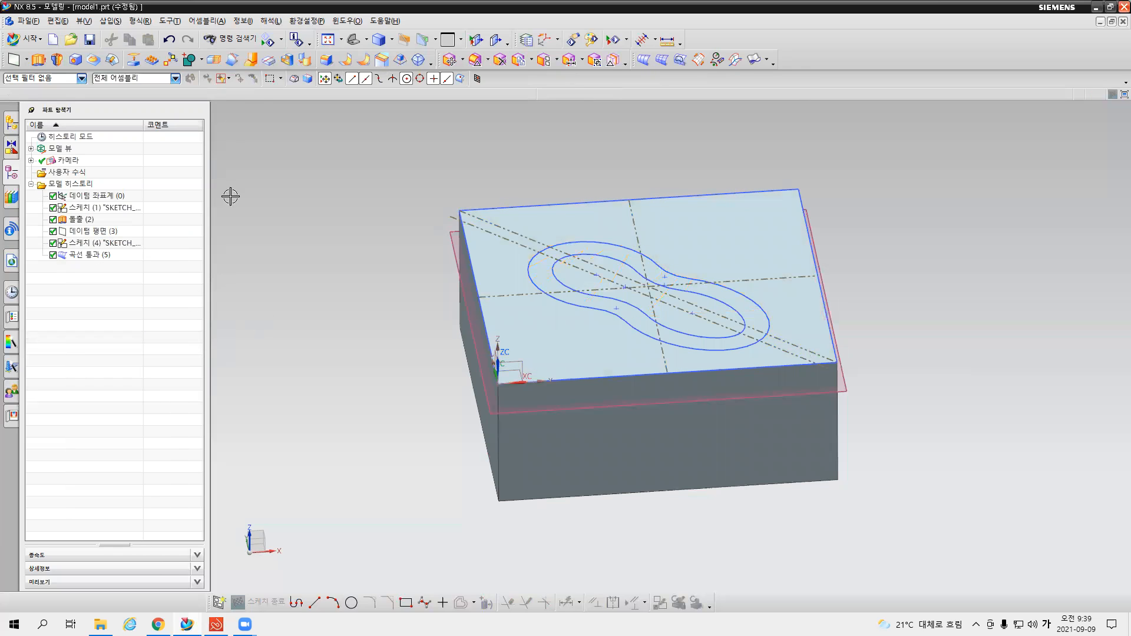
# Step: Subtract the Through Curves body from the extruded block to cut the tapered pocket
pyautogui.click(201, 59)
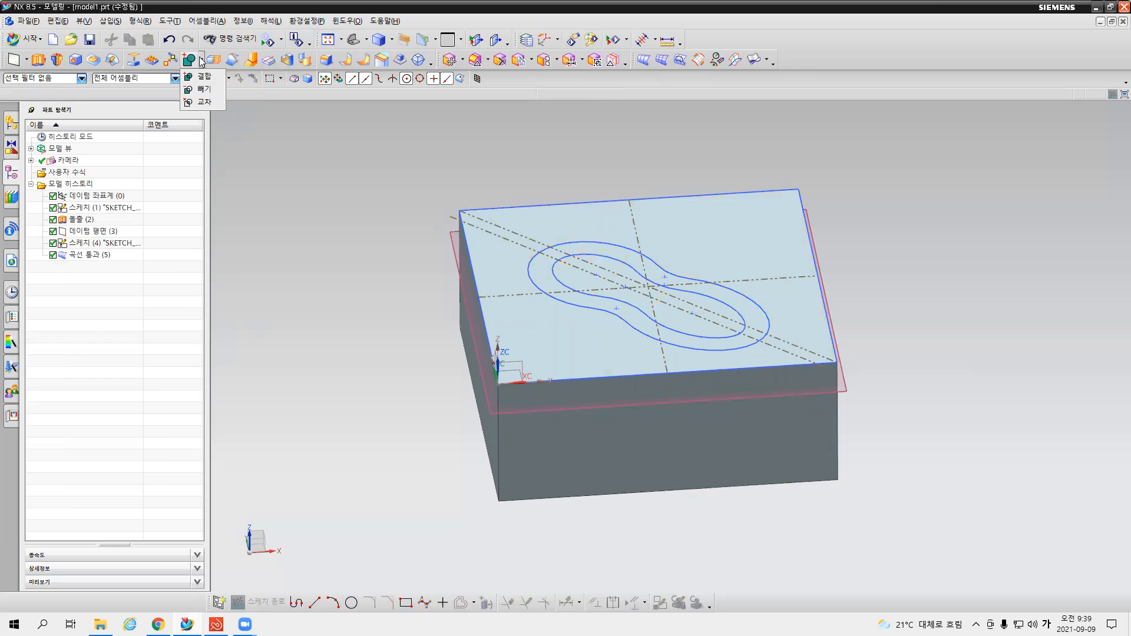
pyautogui.click(204, 89)
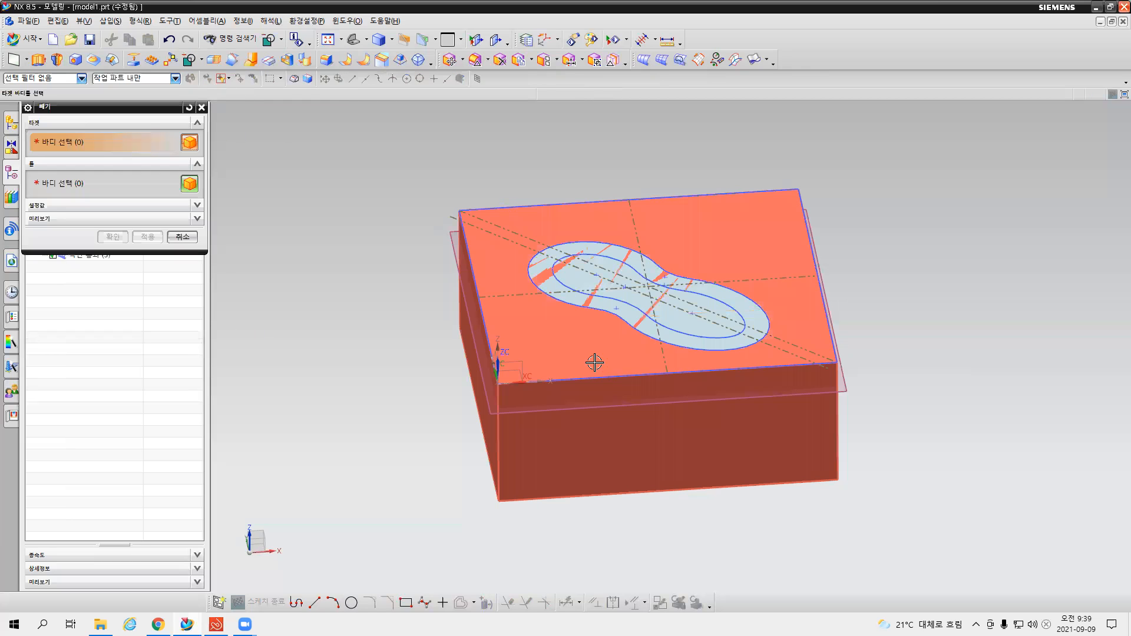
pyautogui.click(595, 362)
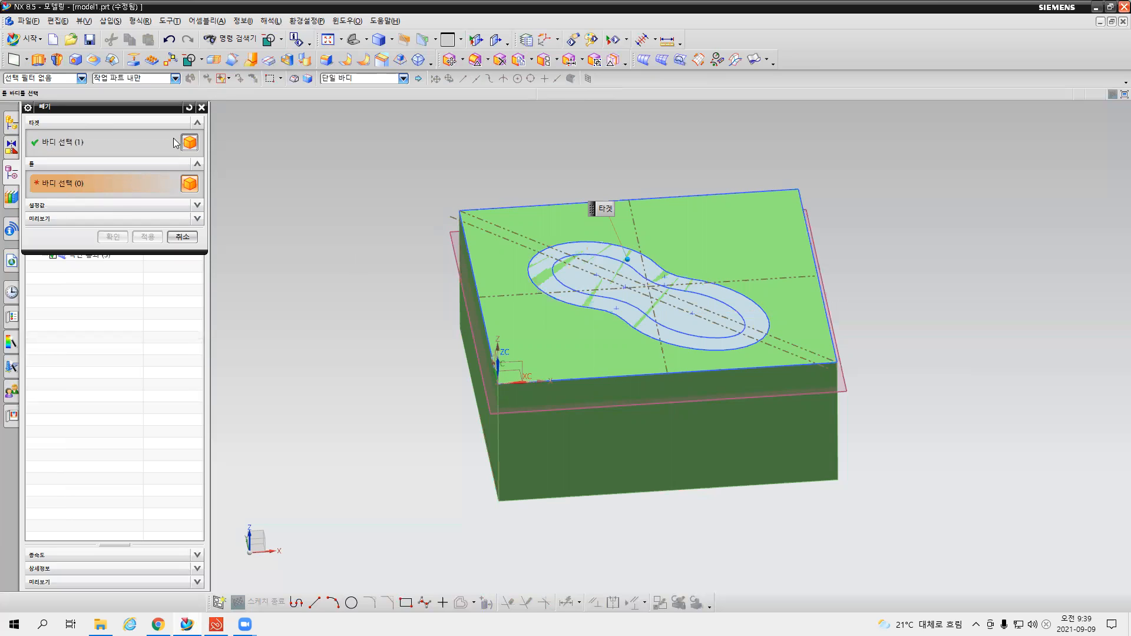
pyautogui.click(708, 315)
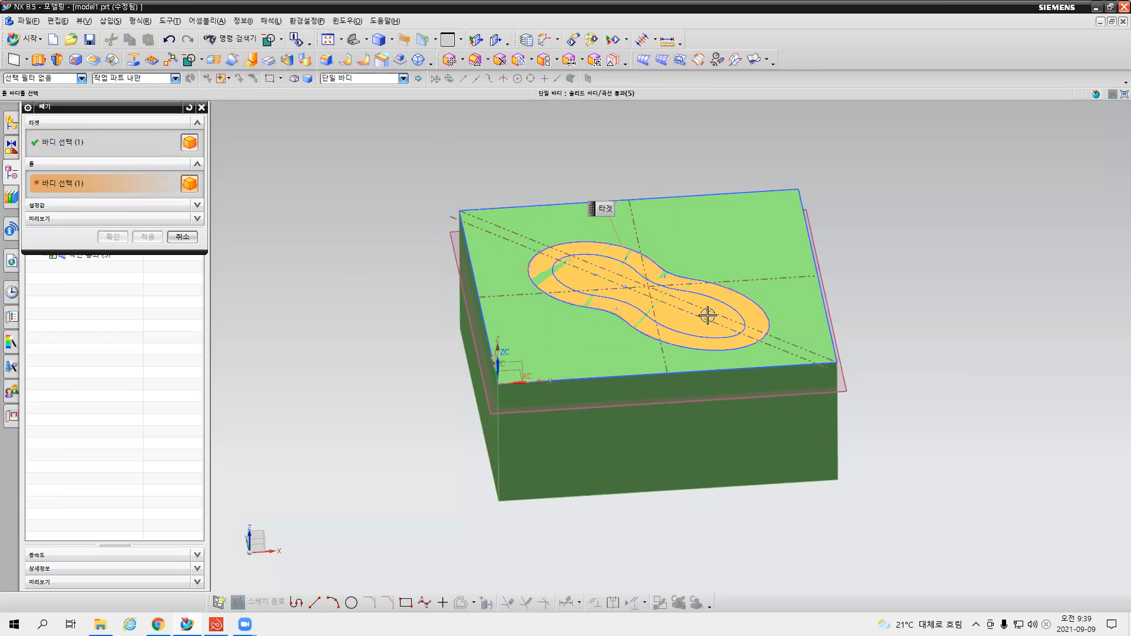
pyautogui.moveTo(671, 401); pyautogui.dragTo(582, 308, button='middle')
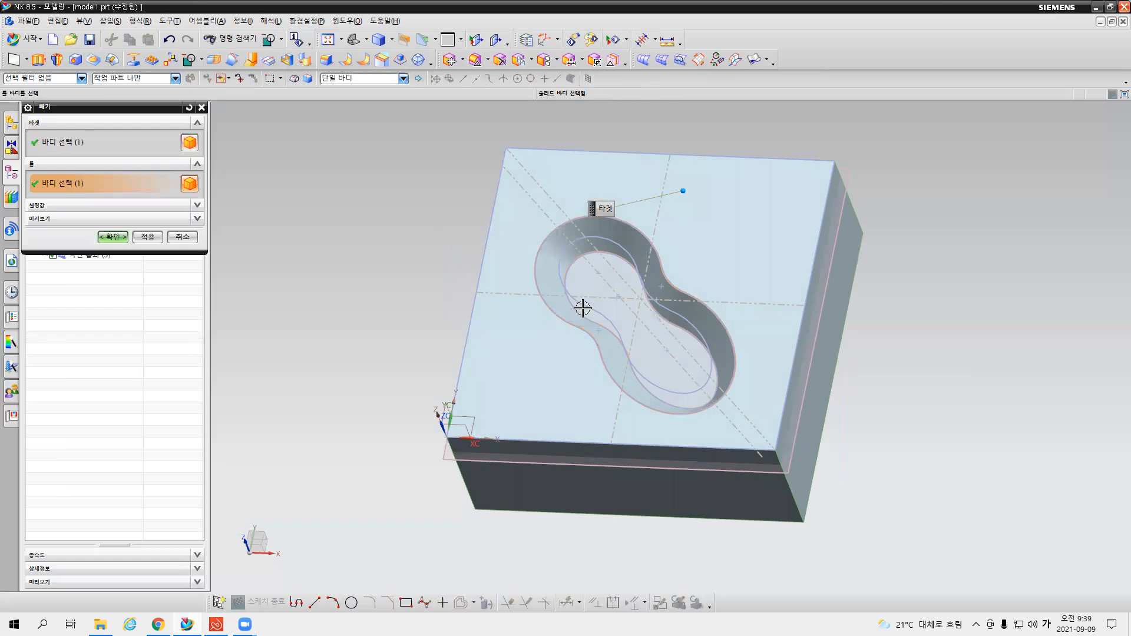
pyautogui.click(112, 237)
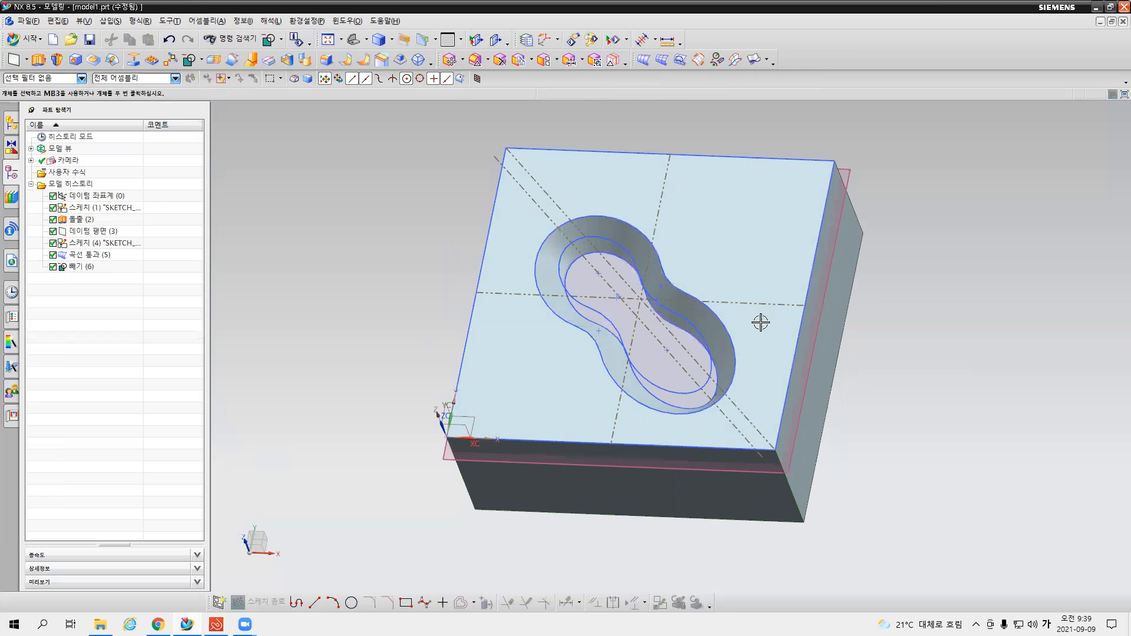
# Step: Hide the block's top-face sketch and the Through Curves feature
pyautogui.rightClick(119, 209)
pyautogui.click(142, 218)
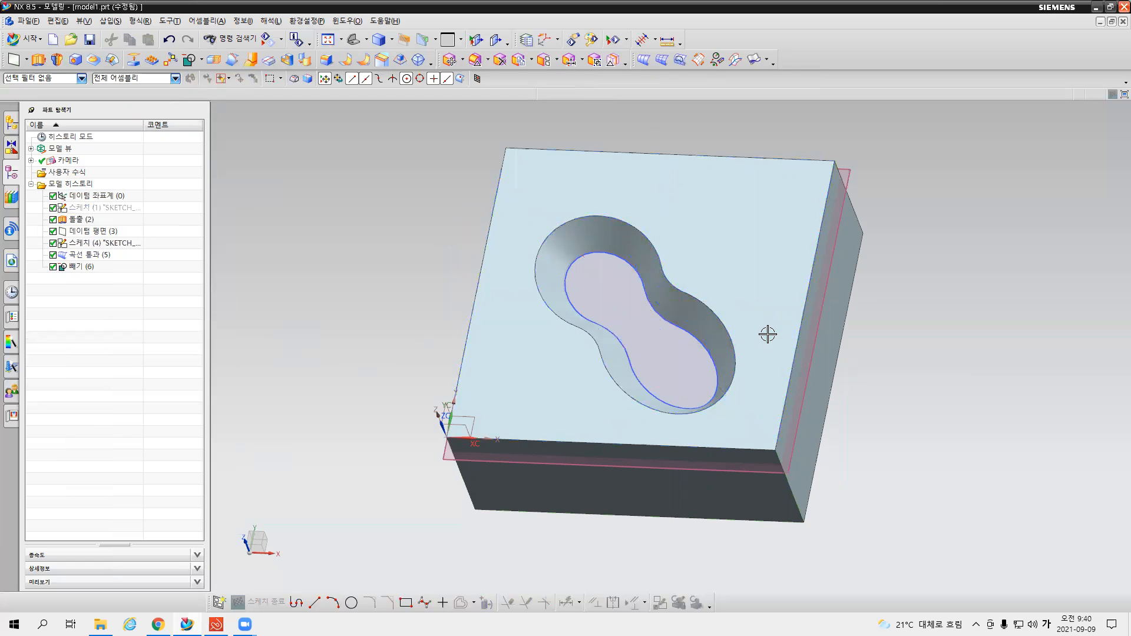
pyautogui.rightClick(99, 256)
pyautogui.click(136, 263)
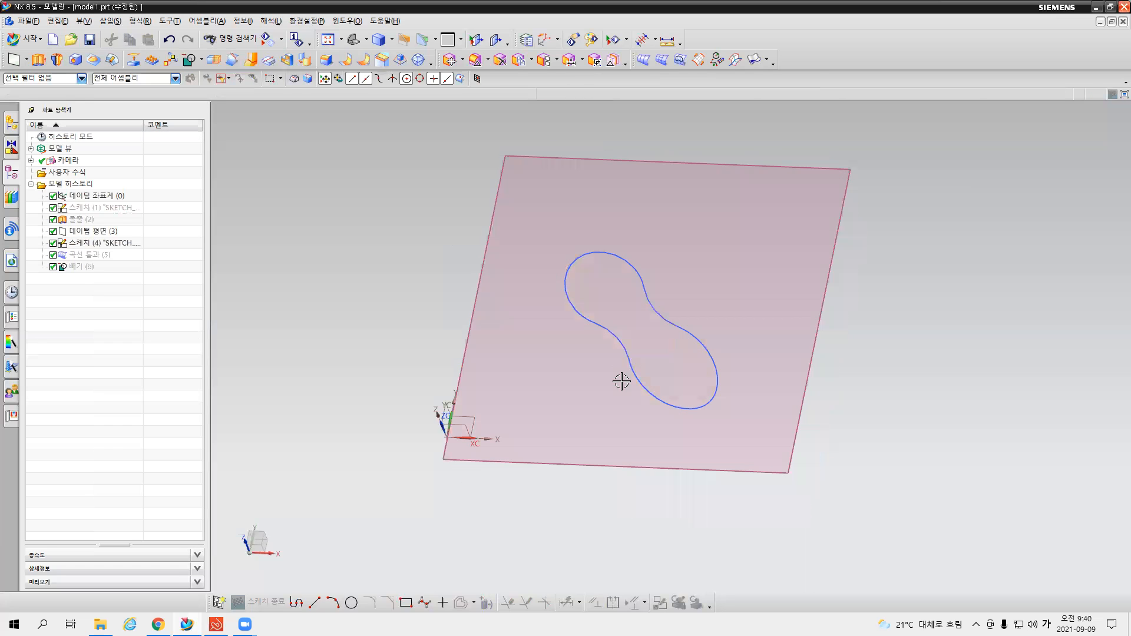
# Step: Show the hidden block with its tapered pocket again and hide the pocket-floor sketch on the datum plane
pyautogui.rightClick(107, 258)
pyautogui.click(130, 262)
pyautogui.rightClick(99, 242)
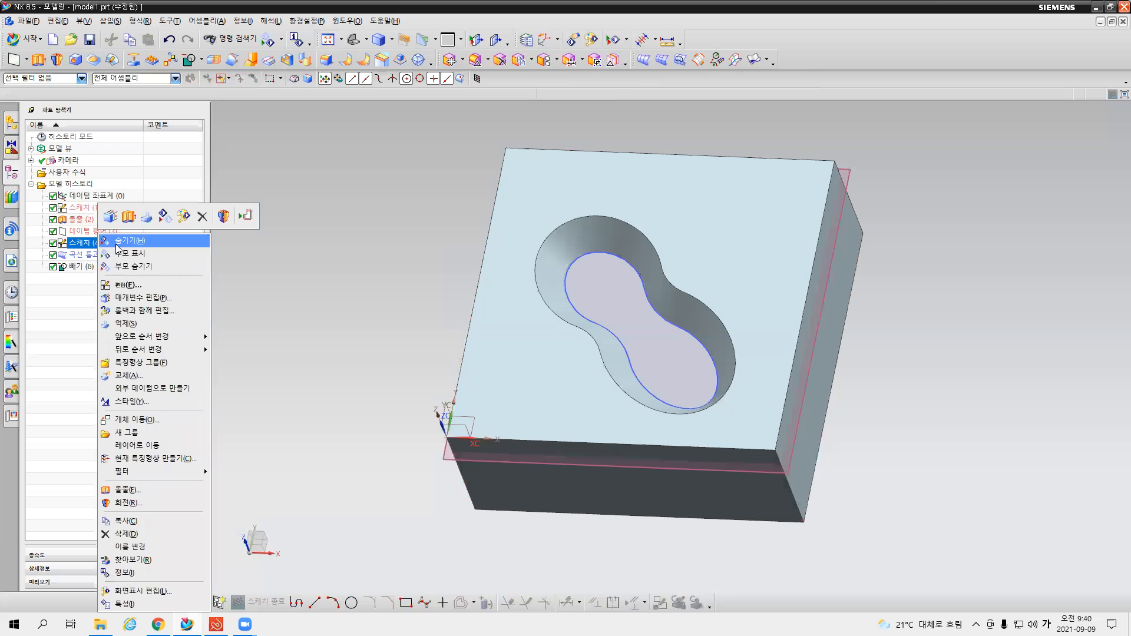
pyautogui.click(121, 242)
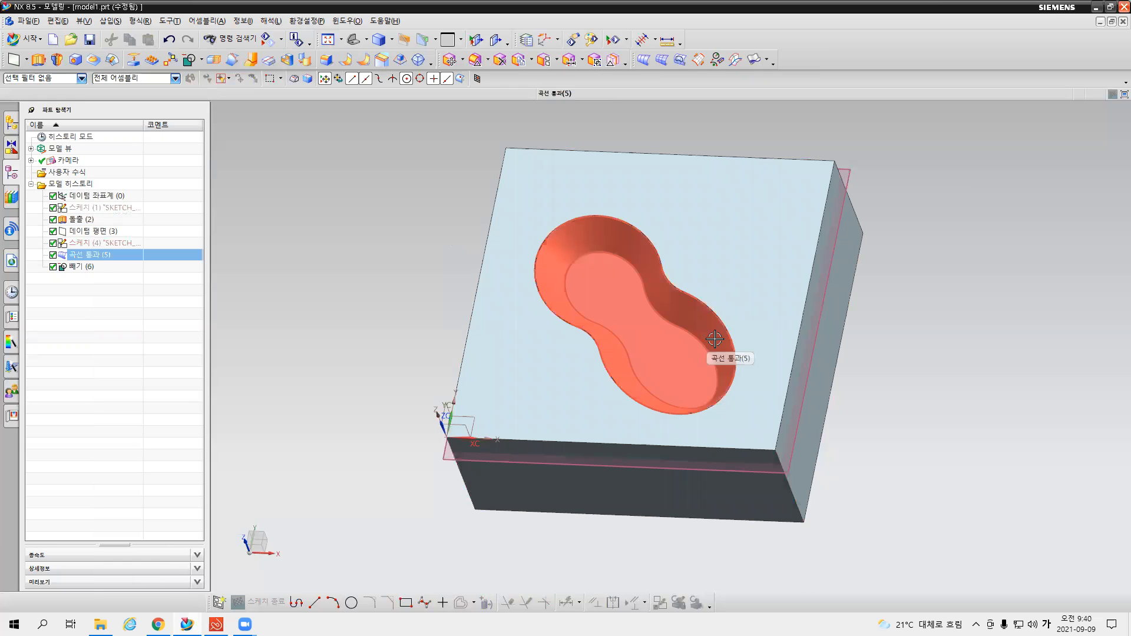
# Step: Check the fillet callout in the PDF drawing, and blend the pocket's bottom edge in NX with a 5 mm radius
pyautogui.click(216, 625)
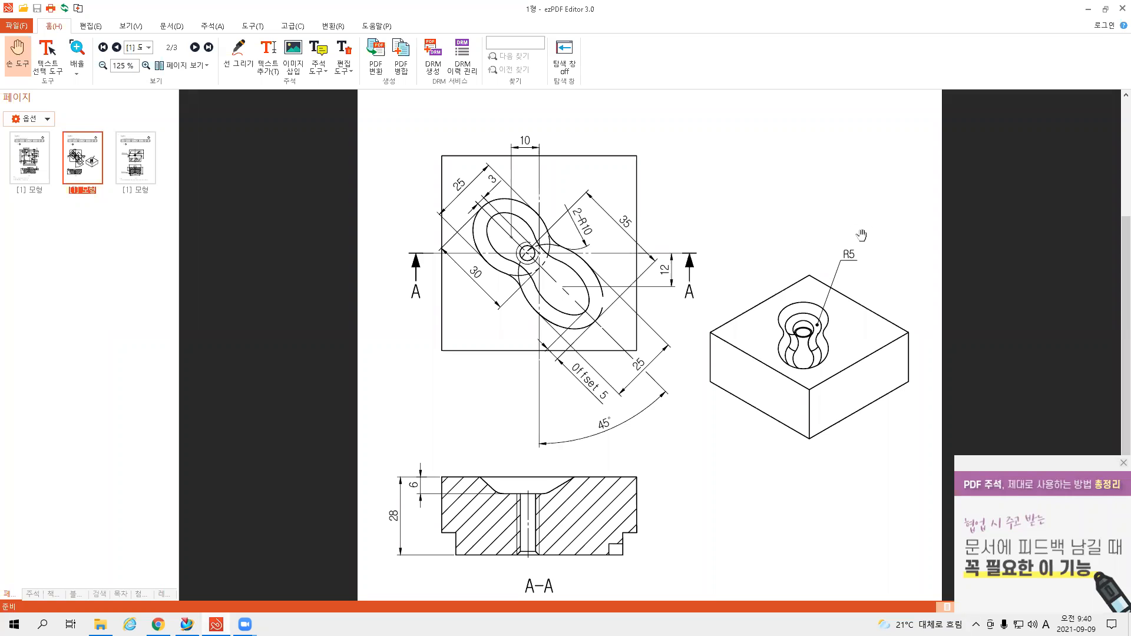
pyautogui.click(187, 624)
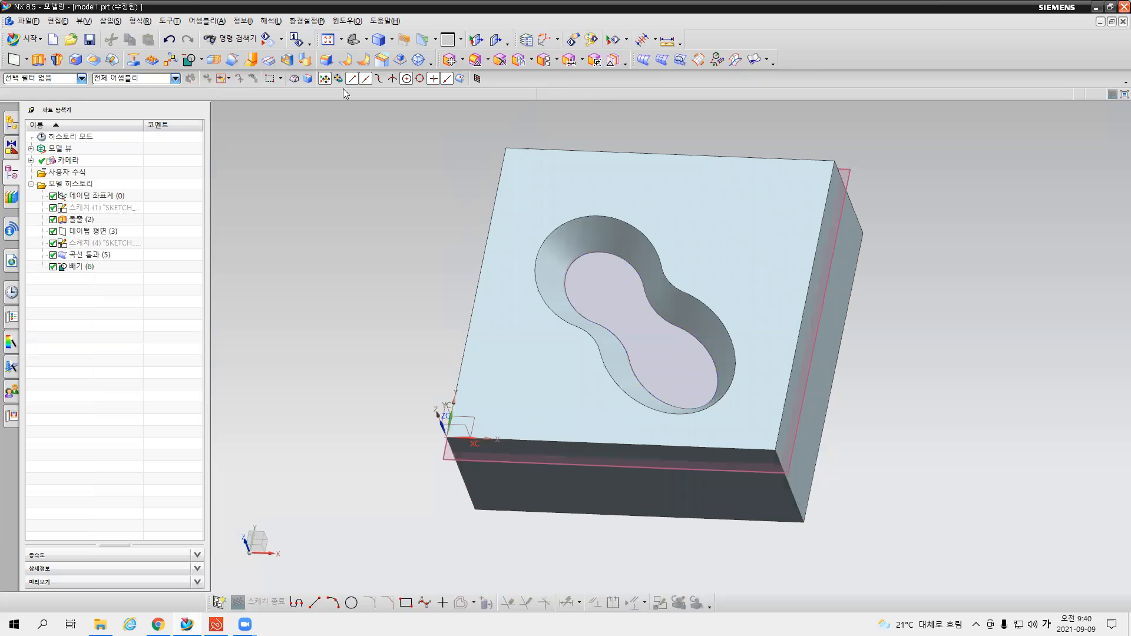
pyautogui.click(326, 60)
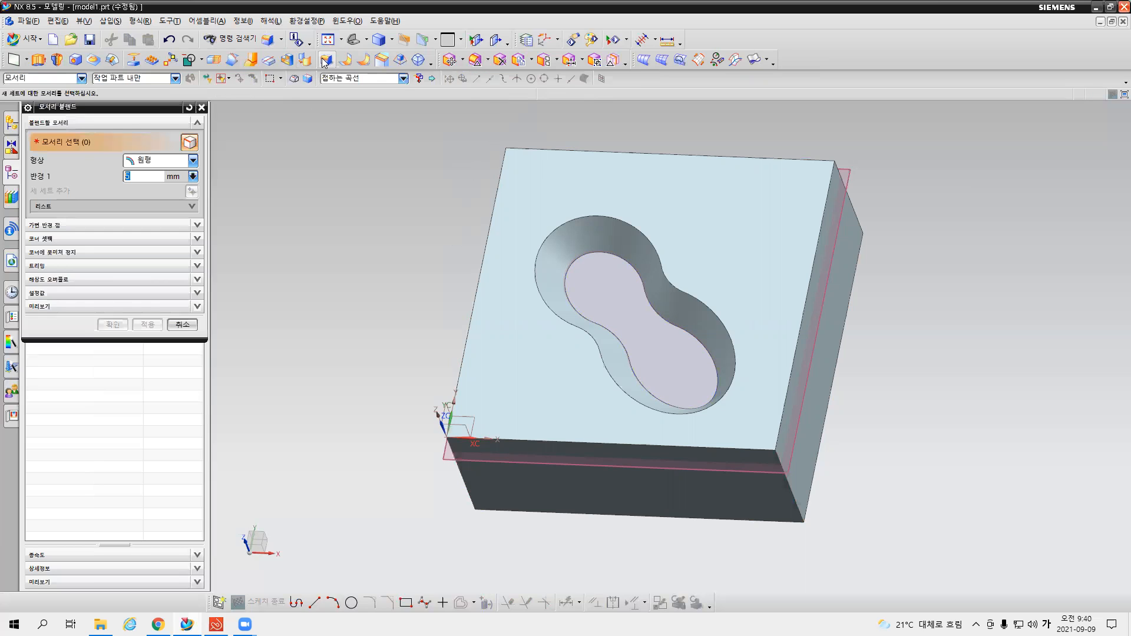
pyautogui.click(650, 310)
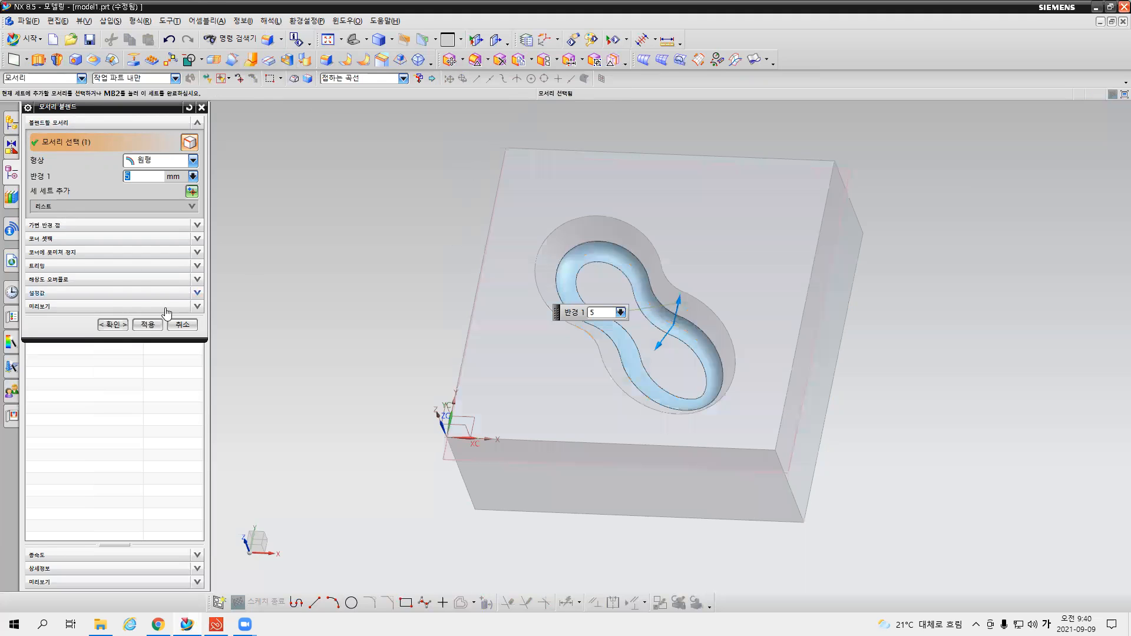
pyautogui.click(111, 324)
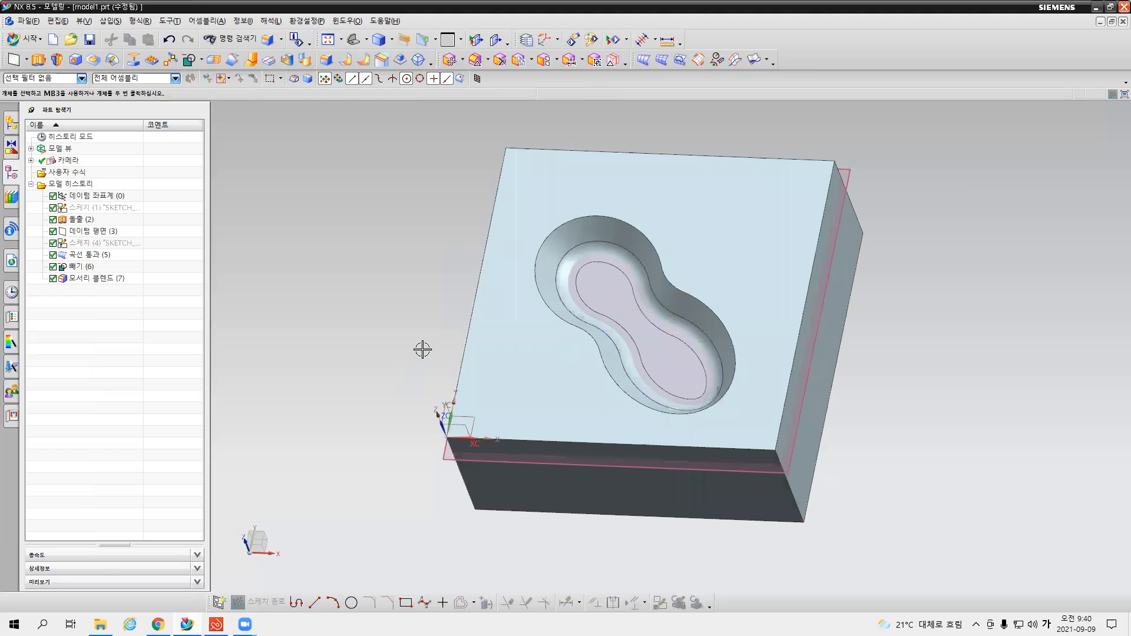
# Step: Hide the datum plane at the pocket floor and set the model to the isometric view
pyautogui.moveTo(430, 368); pyautogui.dragTo(427, 363, button='middle')
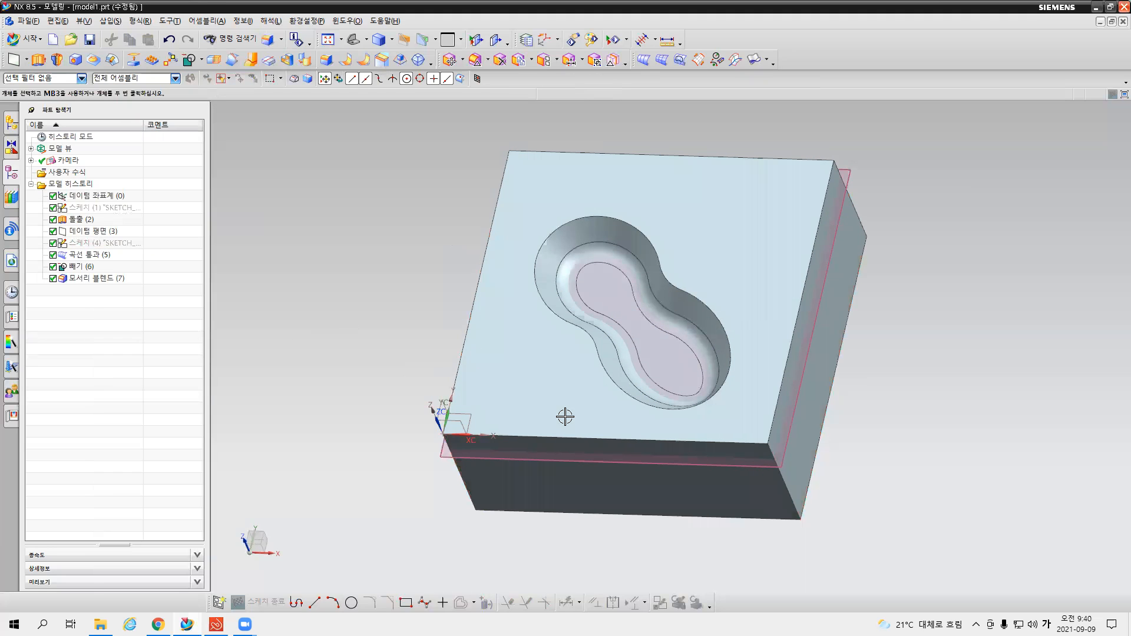
pyautogui.rightClick(87, 234)
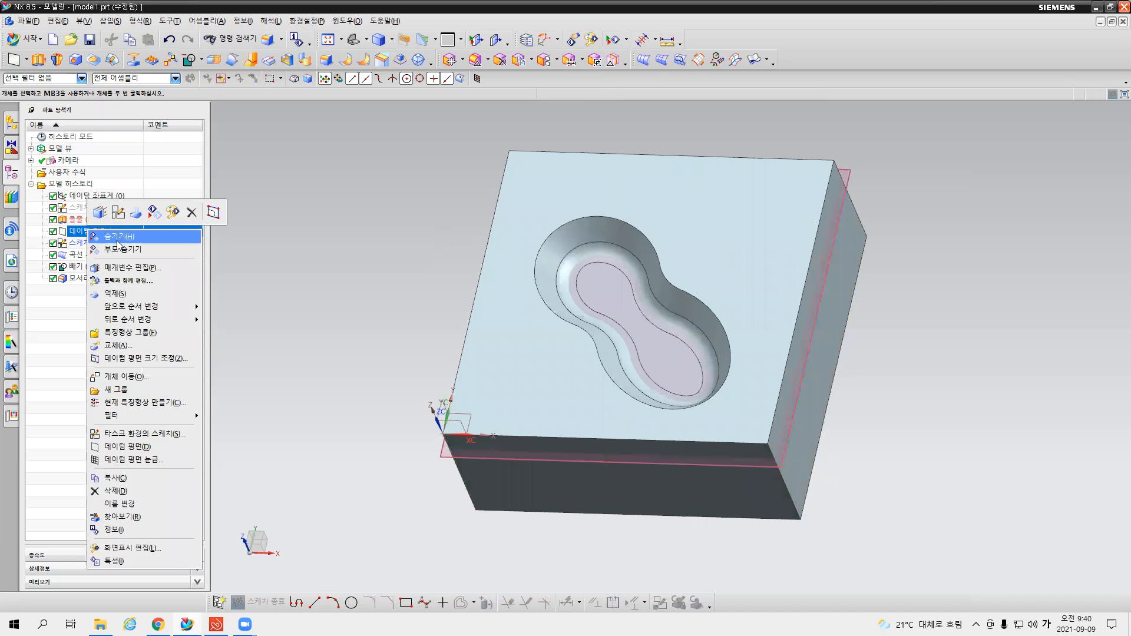
pyautogui.click(118, 242)
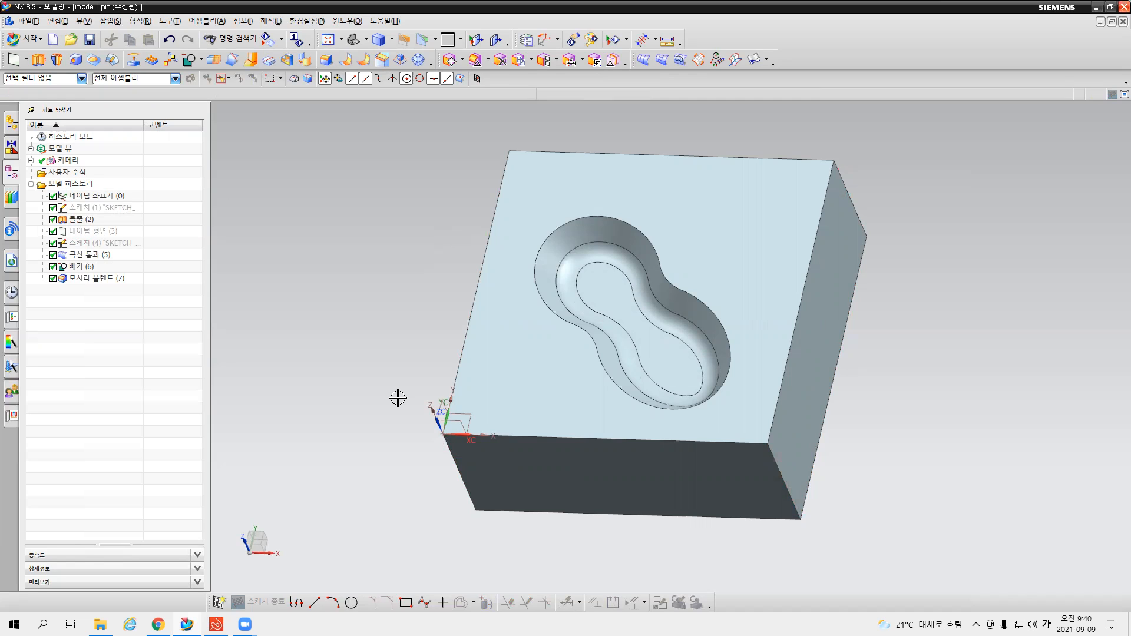
pyautogui.press('End')
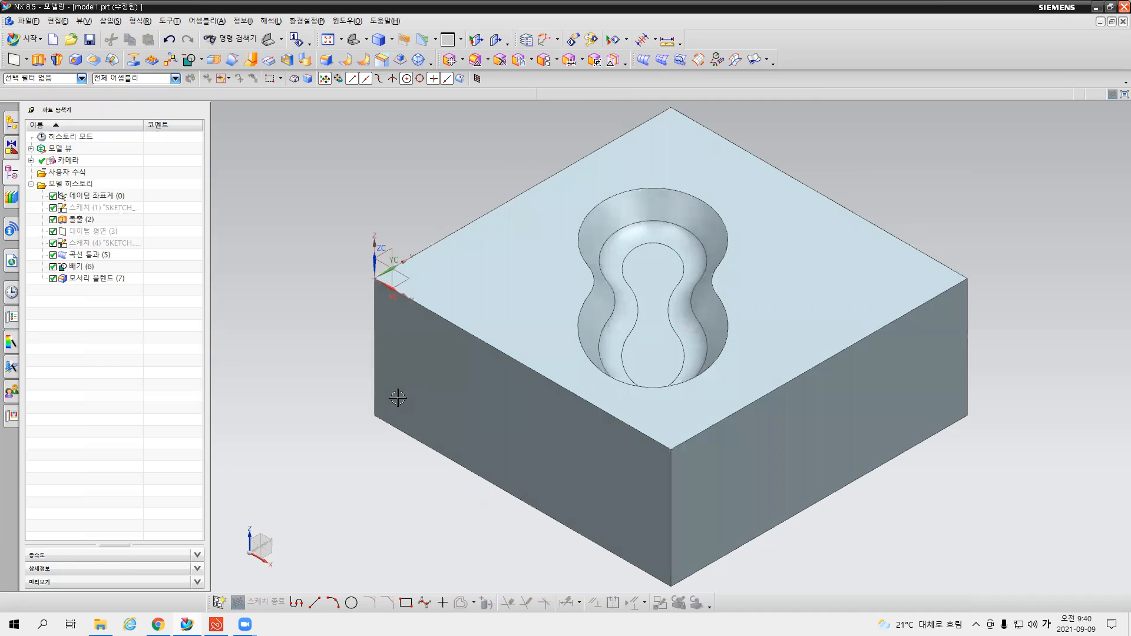
# Step: Compare the filleted pocket in NX with the views in the PDF drawing
pyautogui.hotkey('alt', 'Tab')
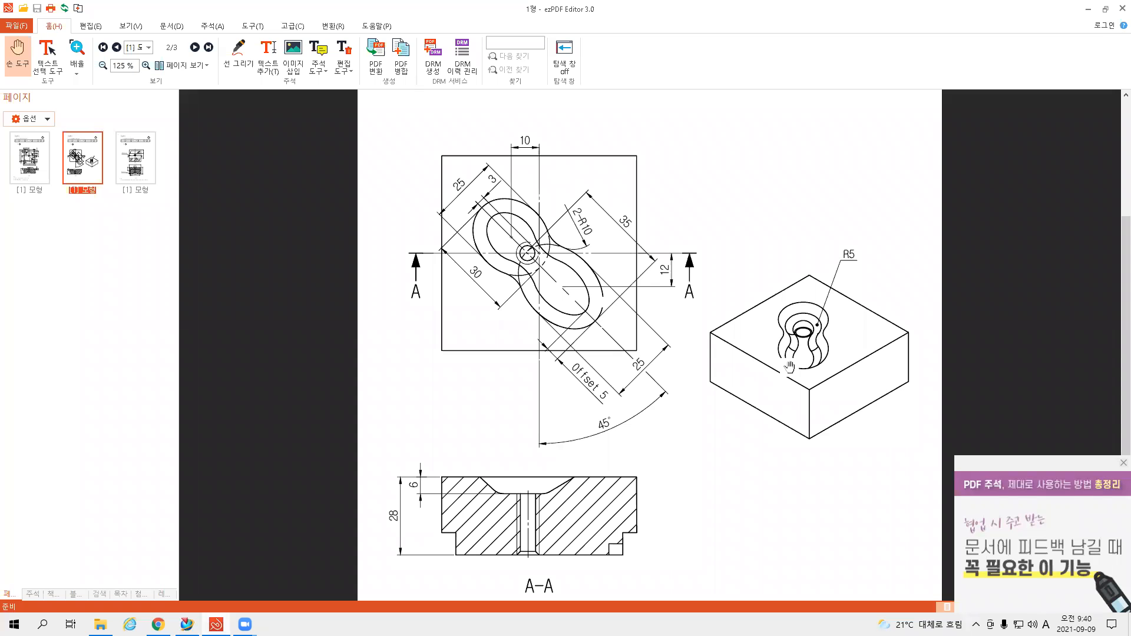
pyautogui.click(216, 624)
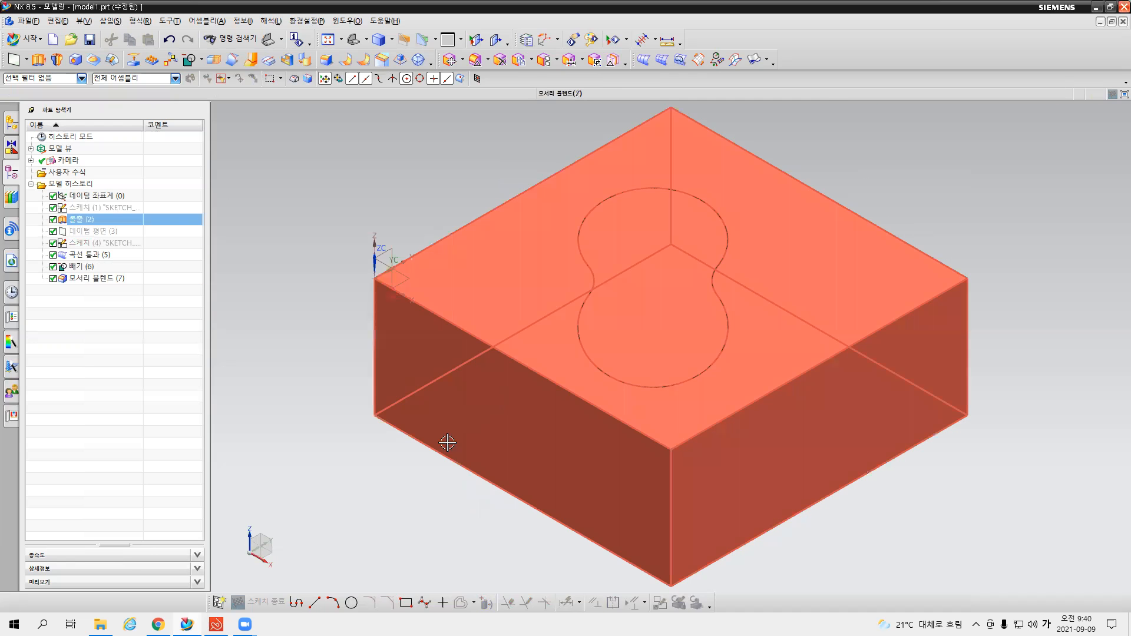
pyautogui.click(216, 625)
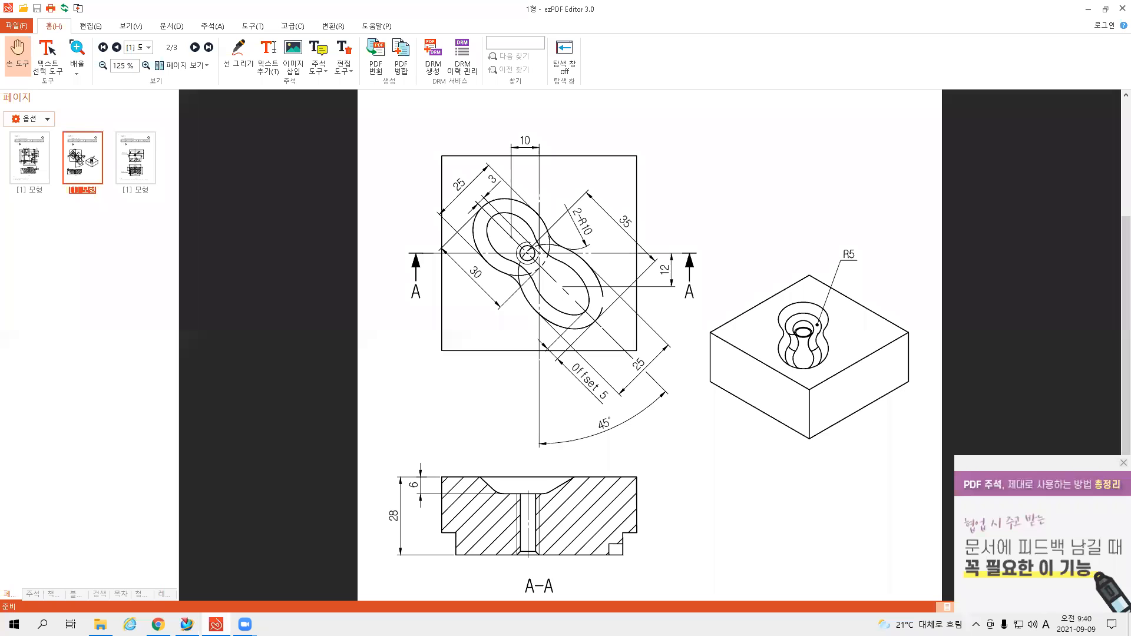
pyautogui.click(216, 625)
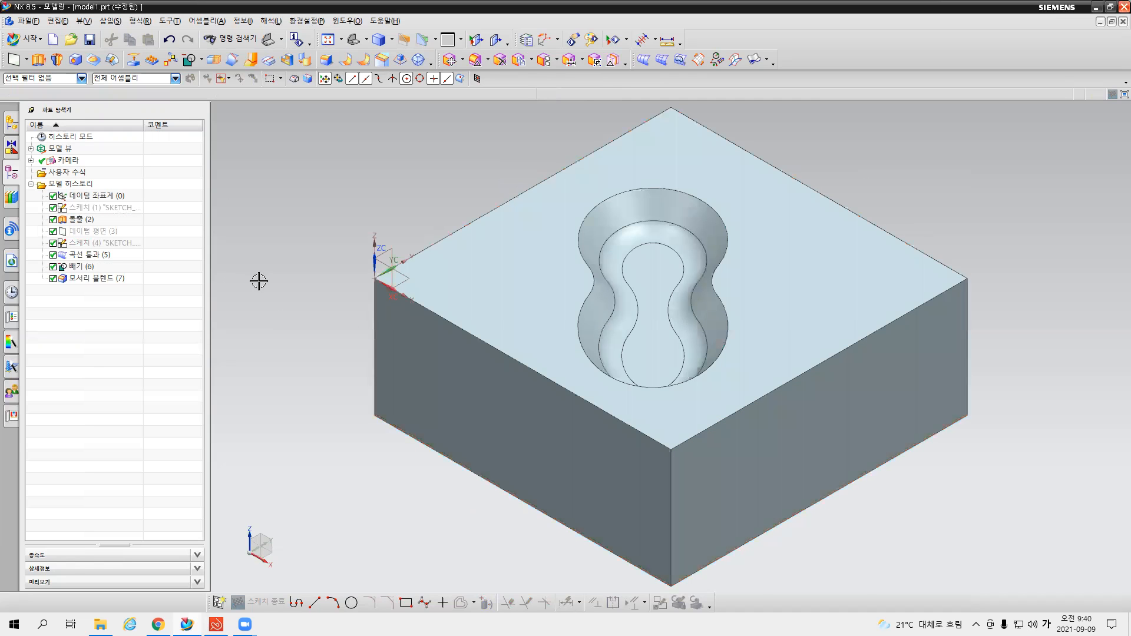
# Step: Open the block's top-face sketch to review its dimensions, exit it, hide it again and restore the isometric view
pyautogui.click(130, 208)
pyautogui.doubleClick(129, 209)
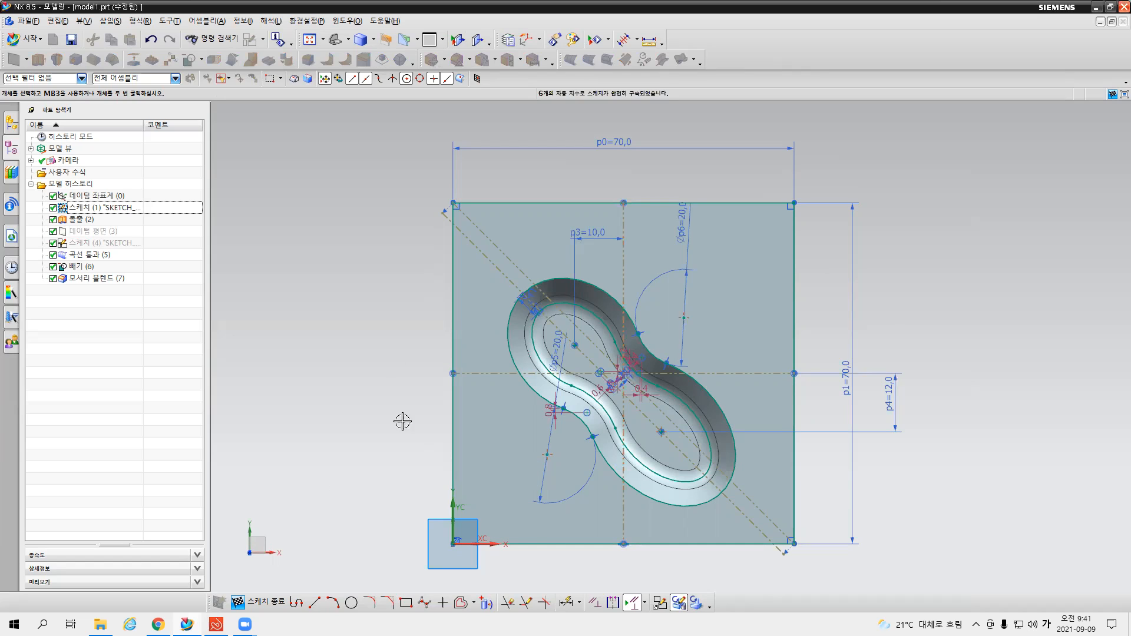
pyautogui.click(270, 605)
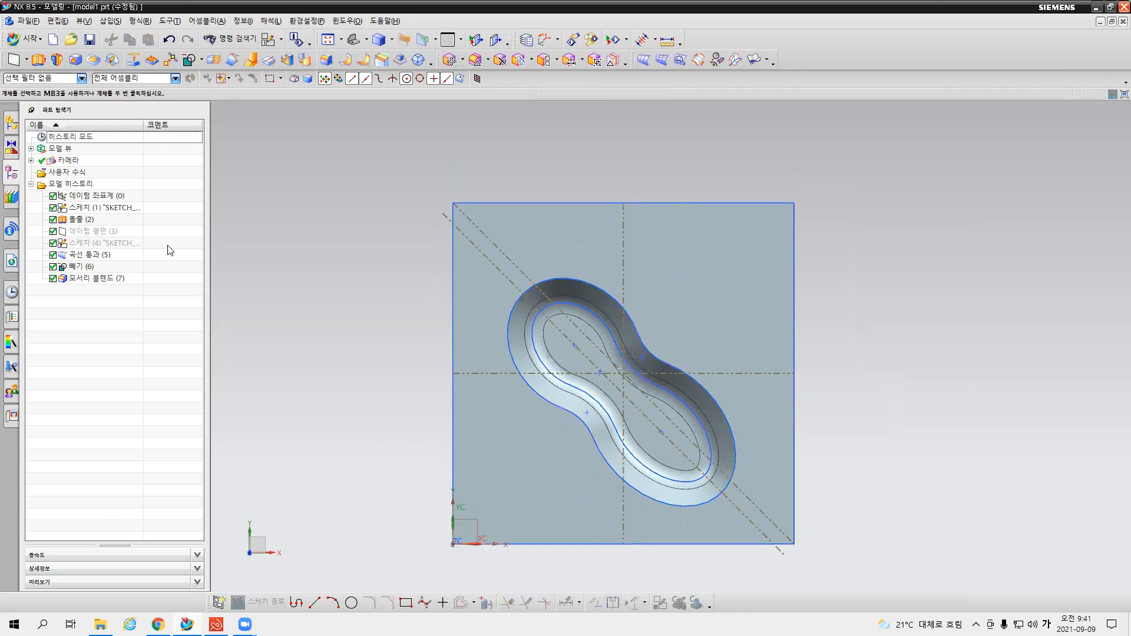
pyautogui.rightClick(106, 210)
pyautogui.click(148, 218)
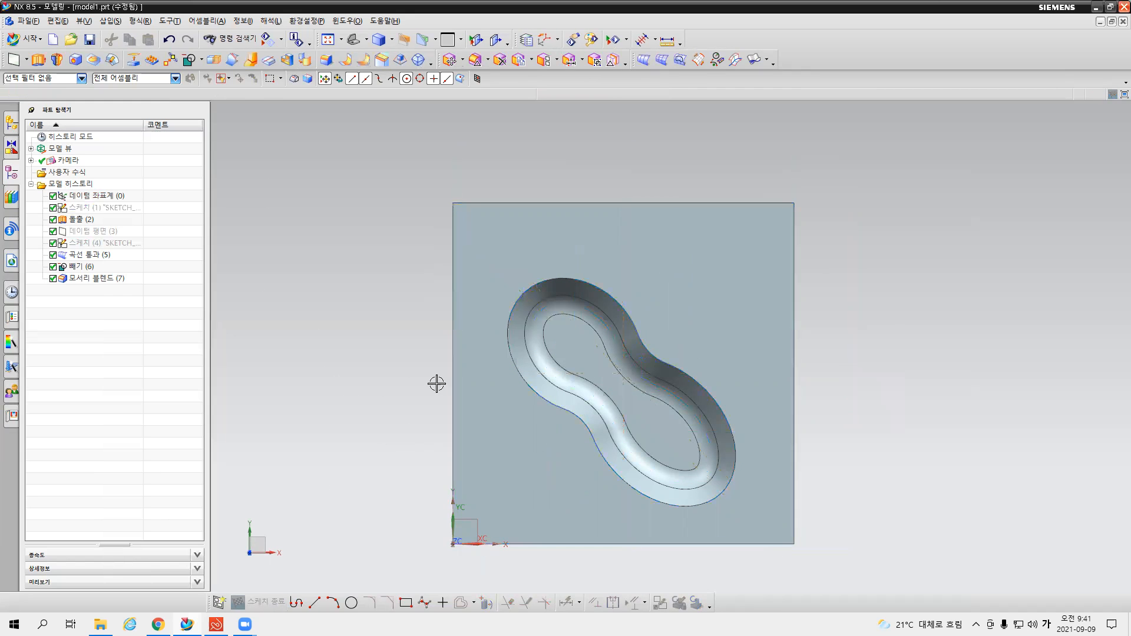
pyautogui.moveTo(437, 382); pyautogui.dragTo(436, 383, button='middle')
pyautogui.press('End')
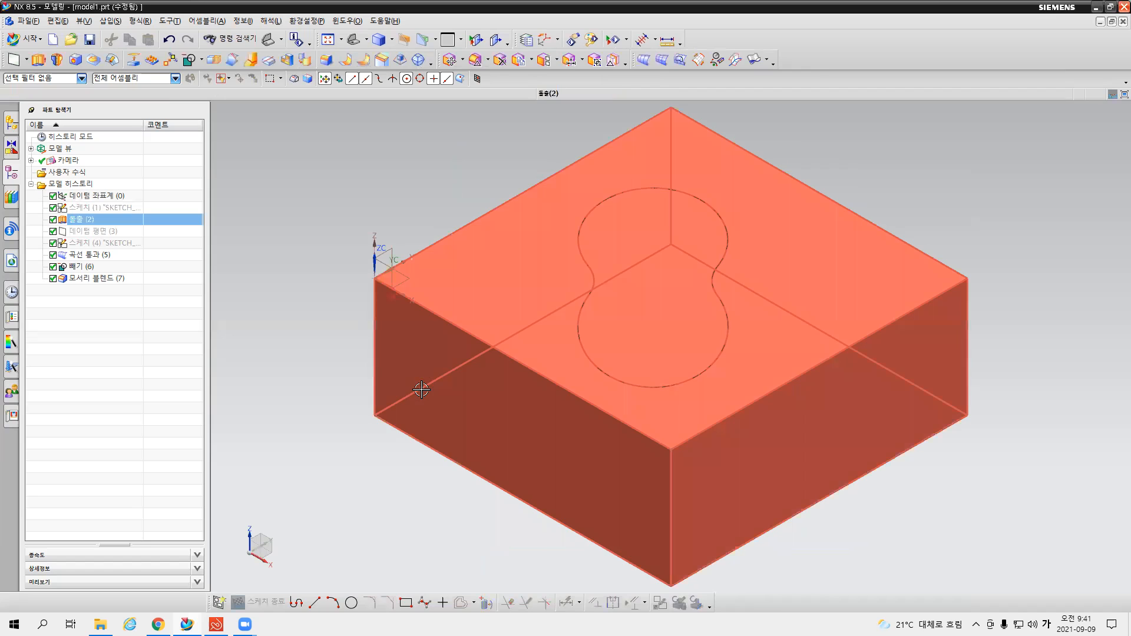